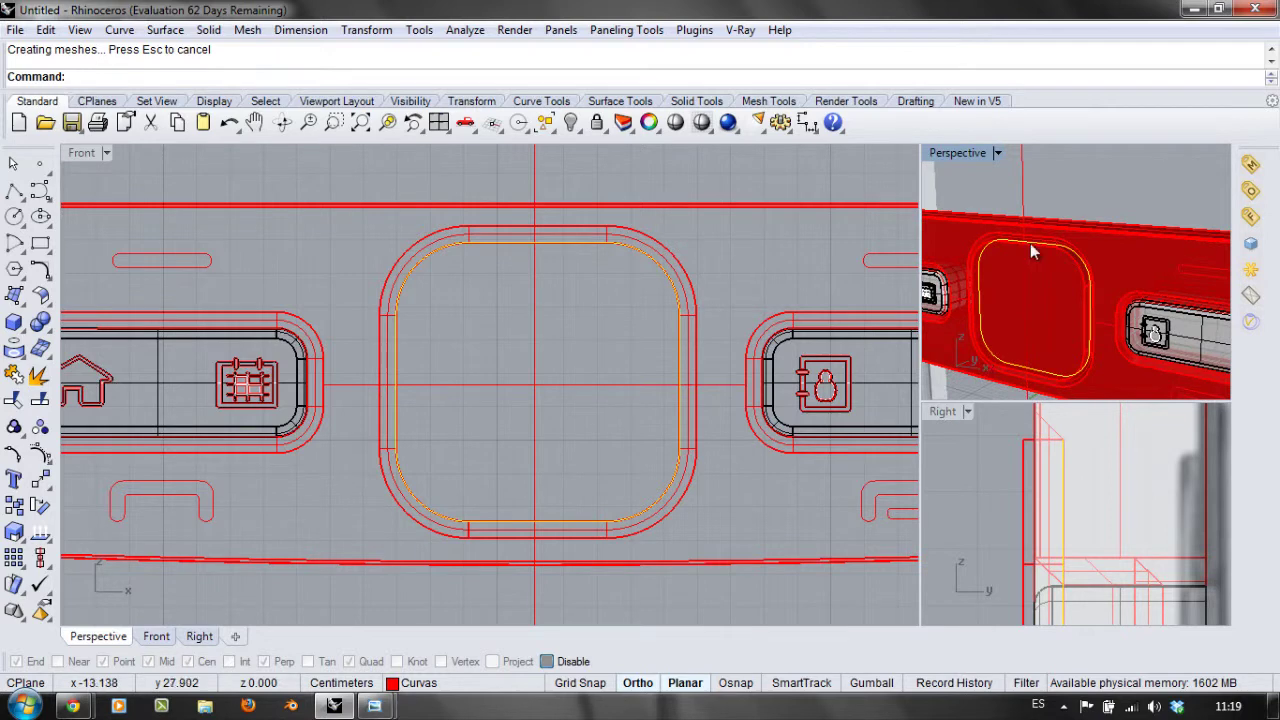
Step: Begin an edge fillet in the maximized Perspective view with the next radius set to 0.12
left_click(1088, 194)
right_click_drag(1070, 270, 997, 284)
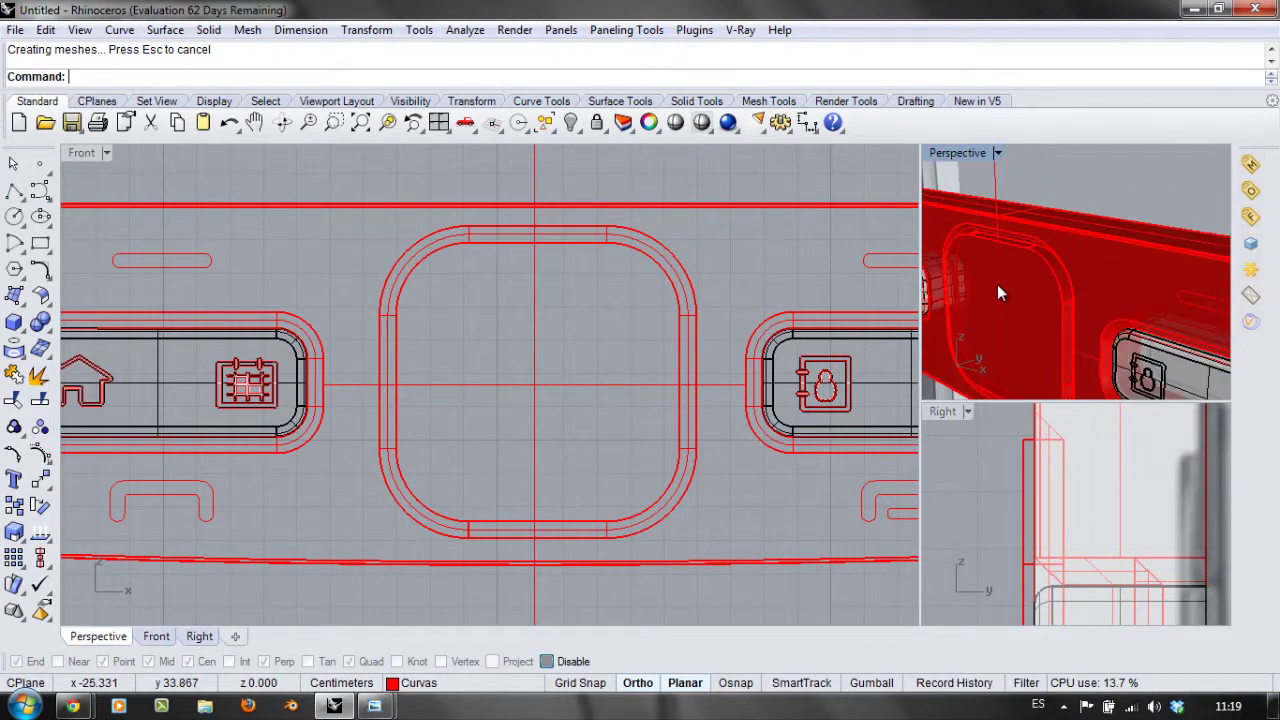
double_click(937, 156)
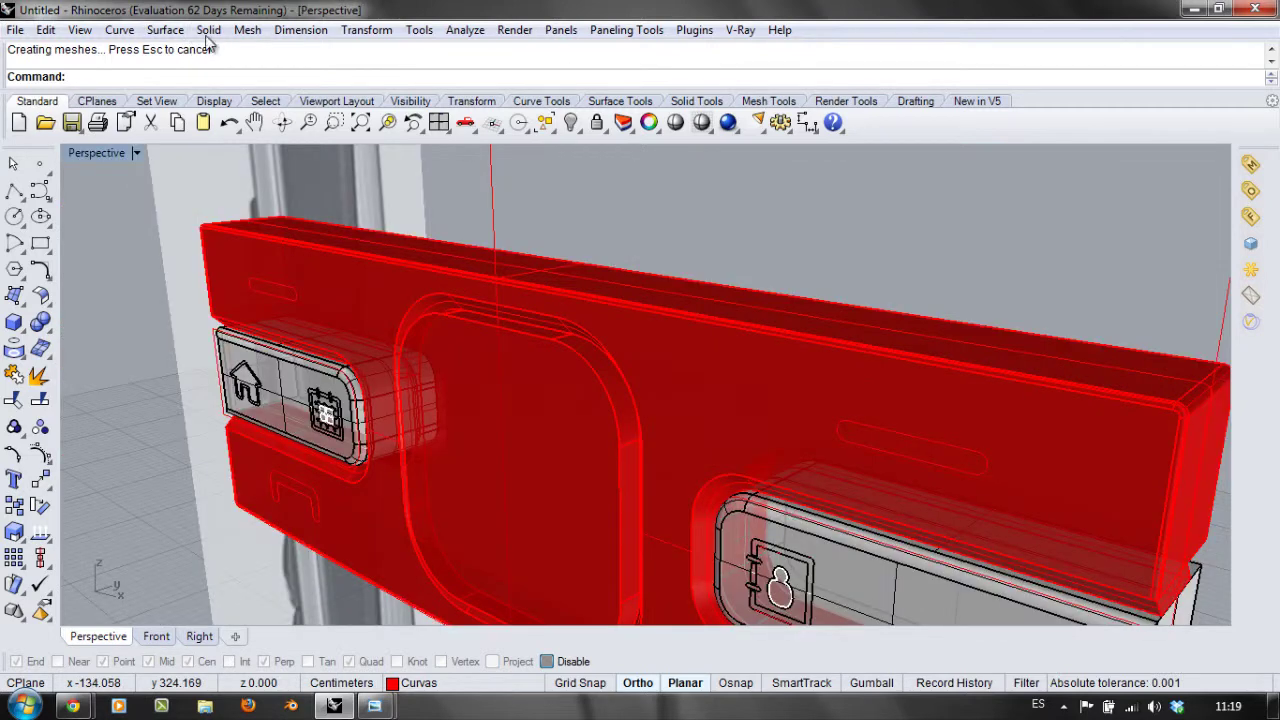
left_click(207, 30)
mouse_move(362, 494)
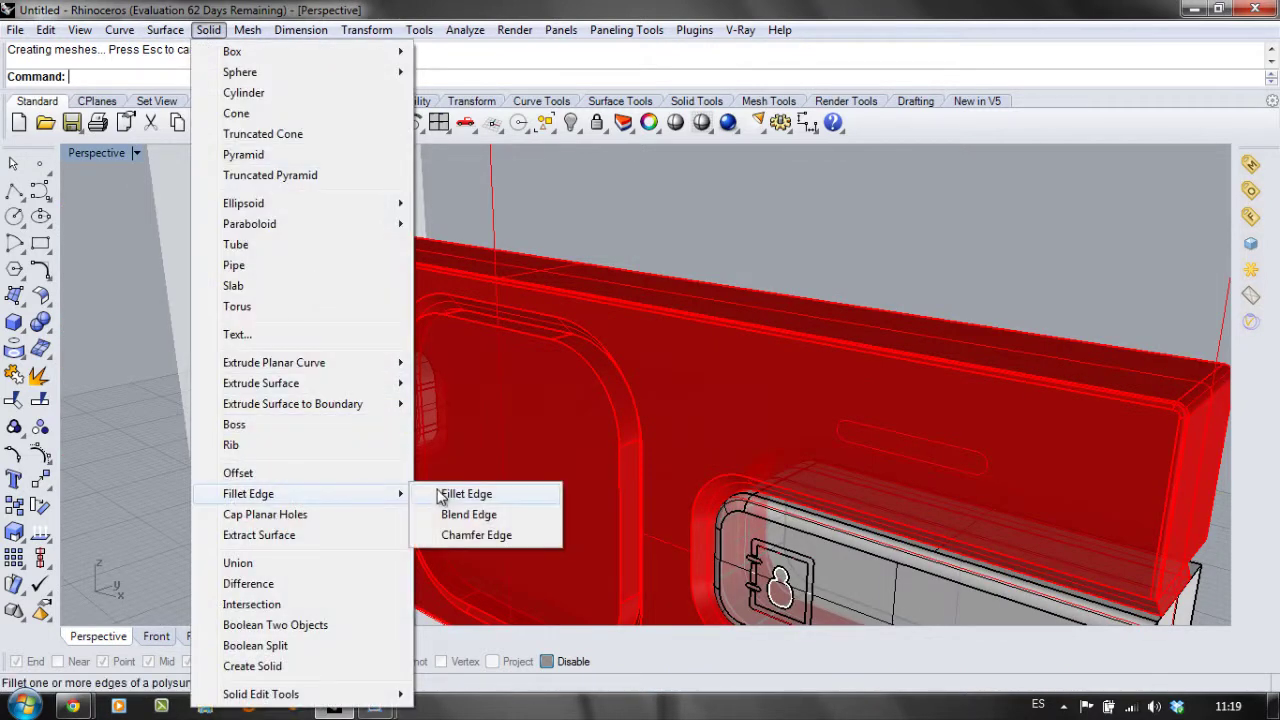
left_click(464, 493)
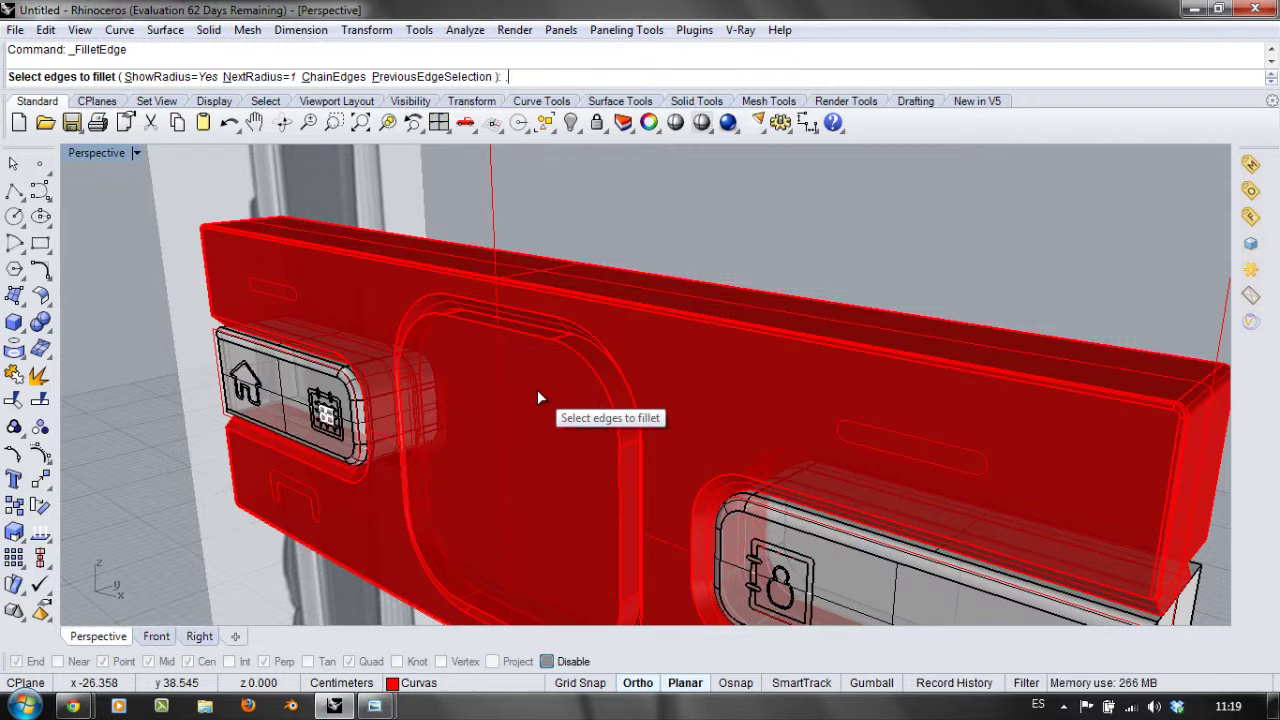
type(".12")
key("Return")
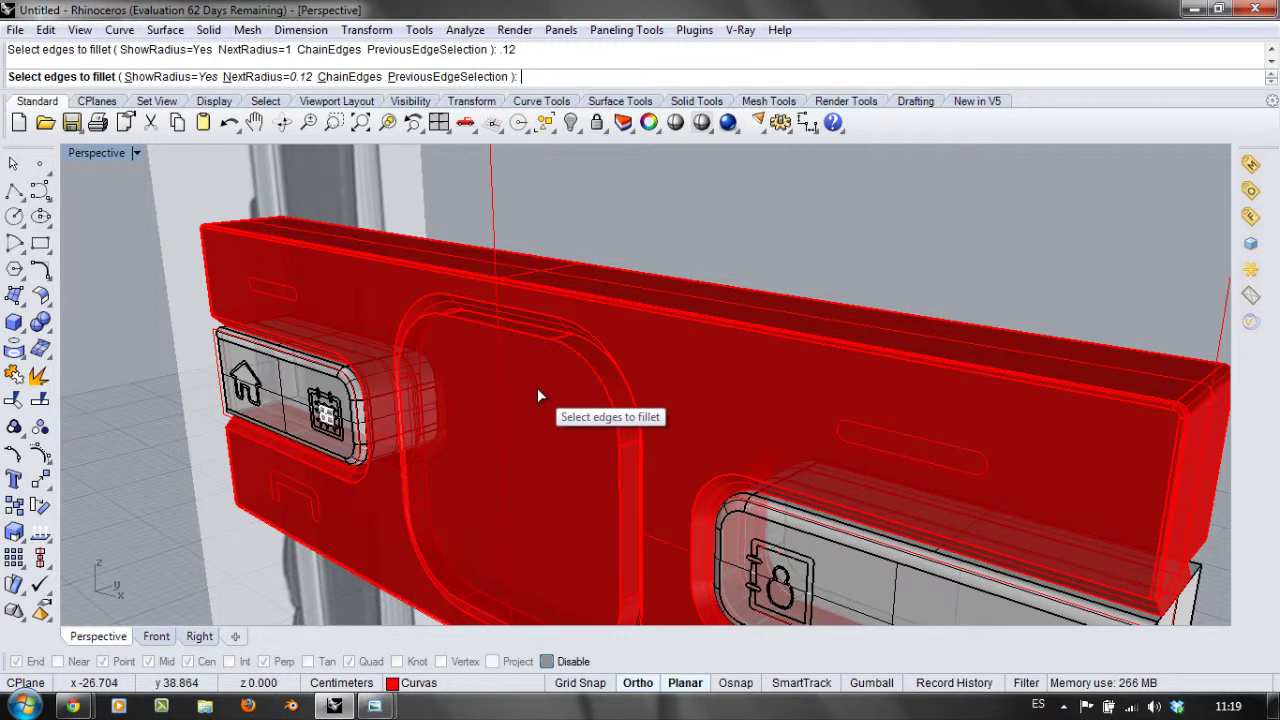
left_click(574, 354)
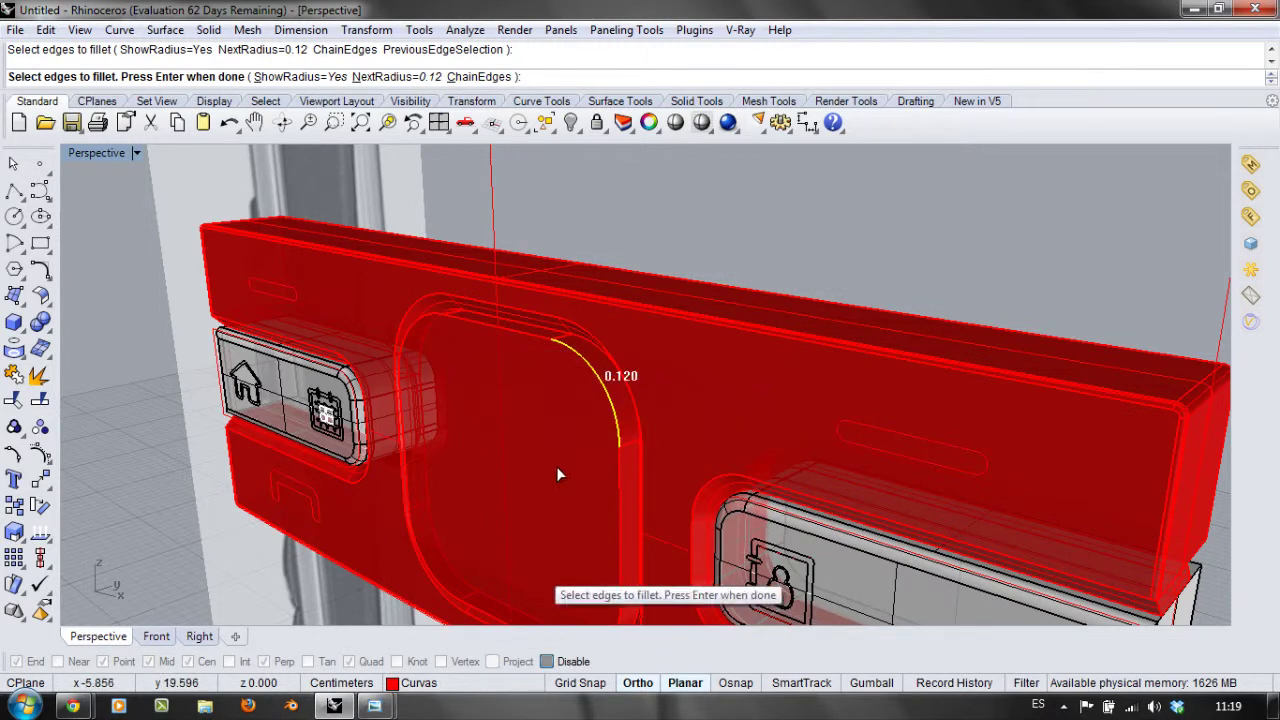
right_click_drag(574, 460, 564, 575)
scroll(565, 577, "up", 3)
scroll(566, 577, "up", 2)
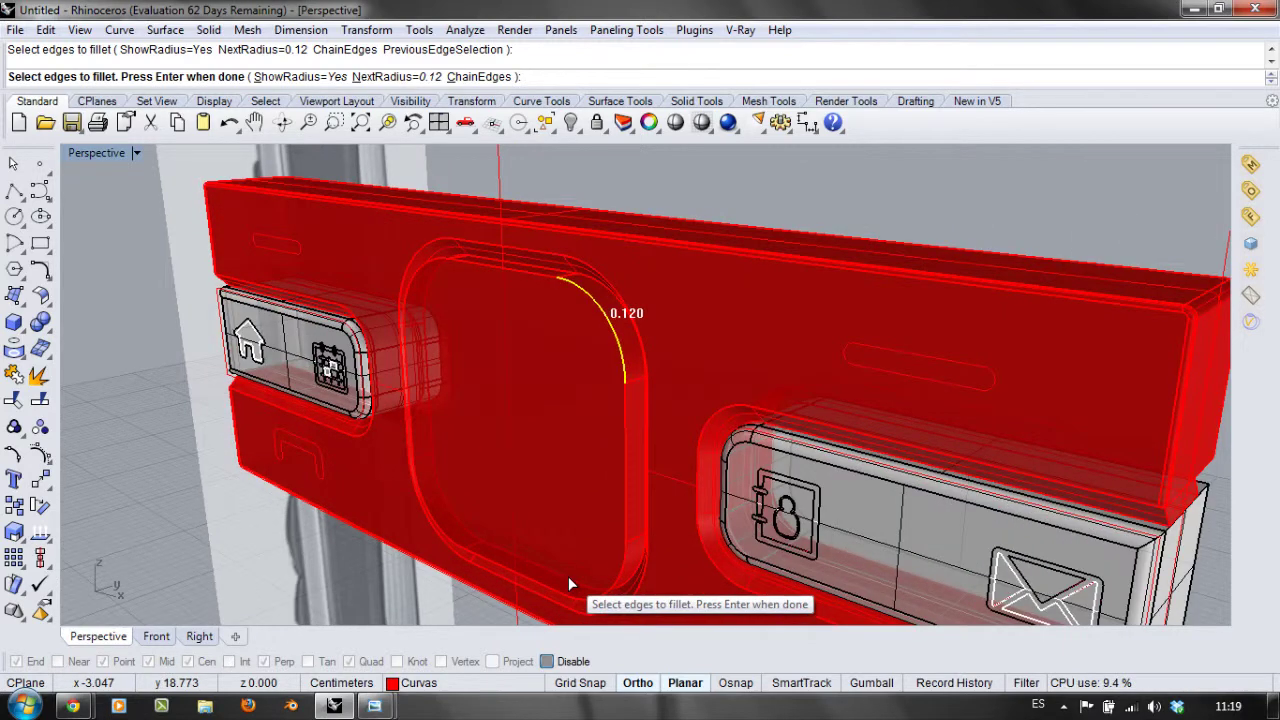
key("Return")
key("Return")
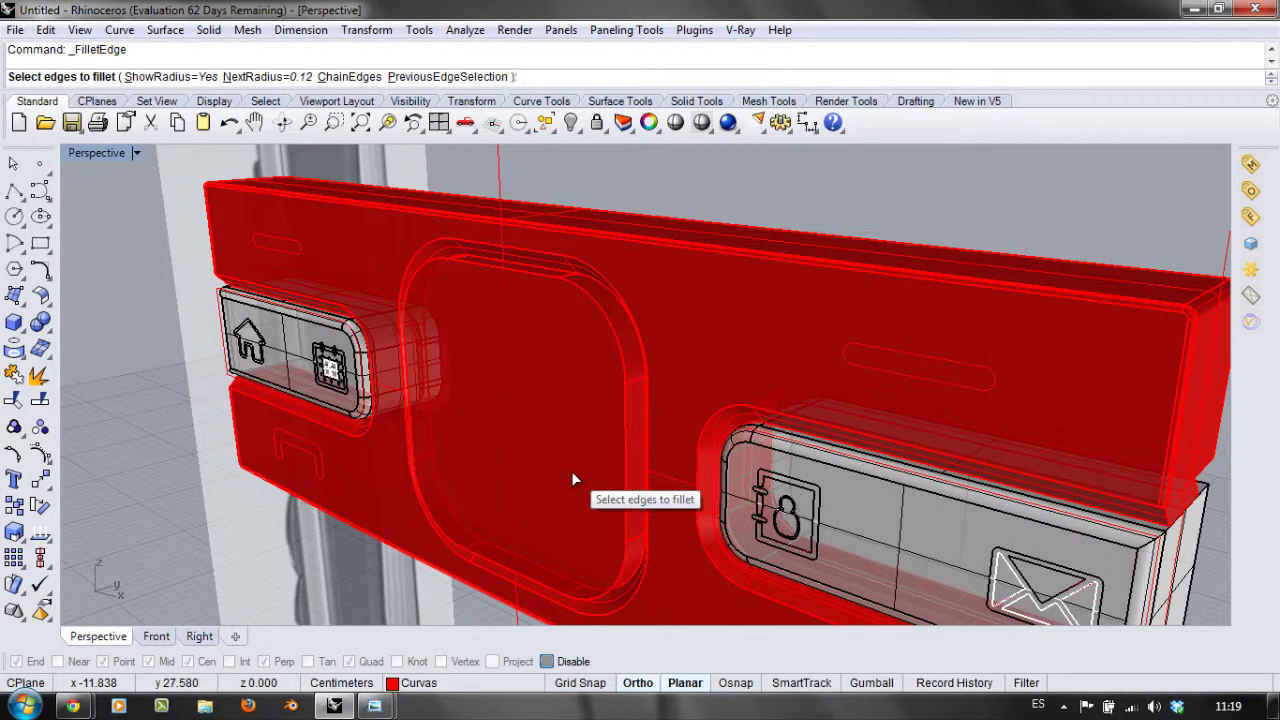
Step: Fillet the complete tangent edge chain around the centre button's front face with radius 0.12
left_click(367, 82)
left_click(602, 314)
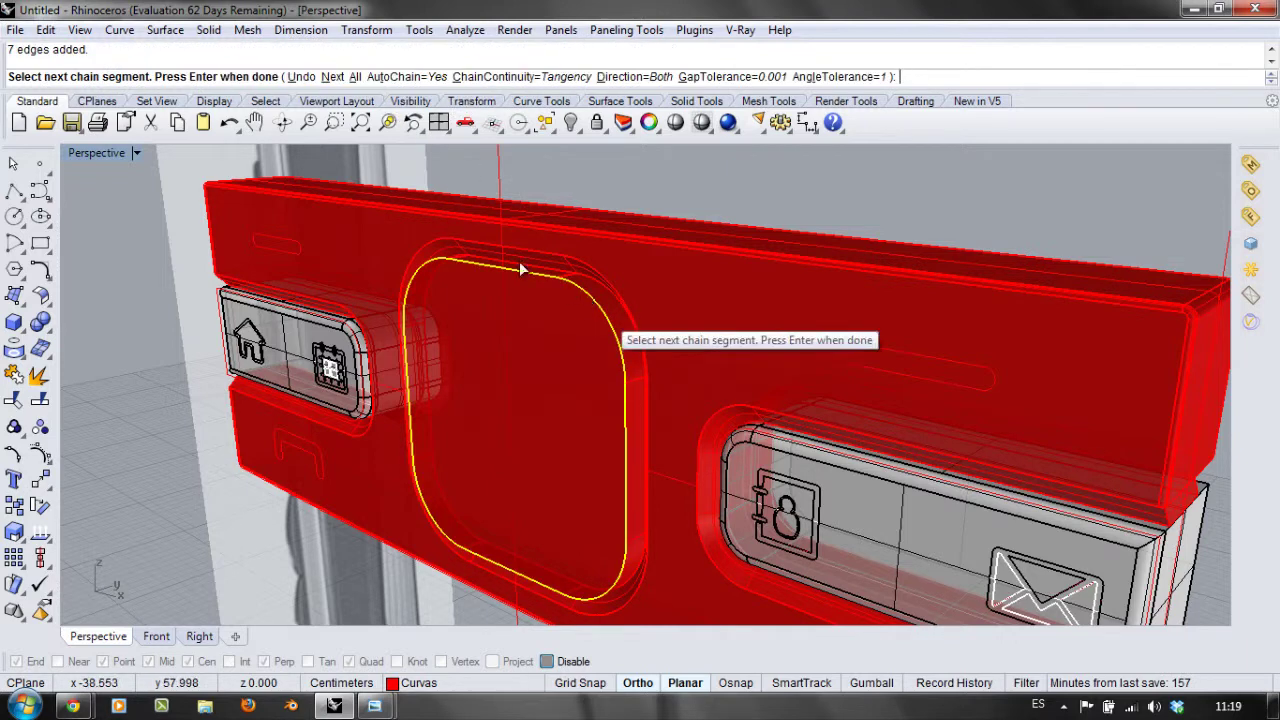
key("Return")
key("Return")
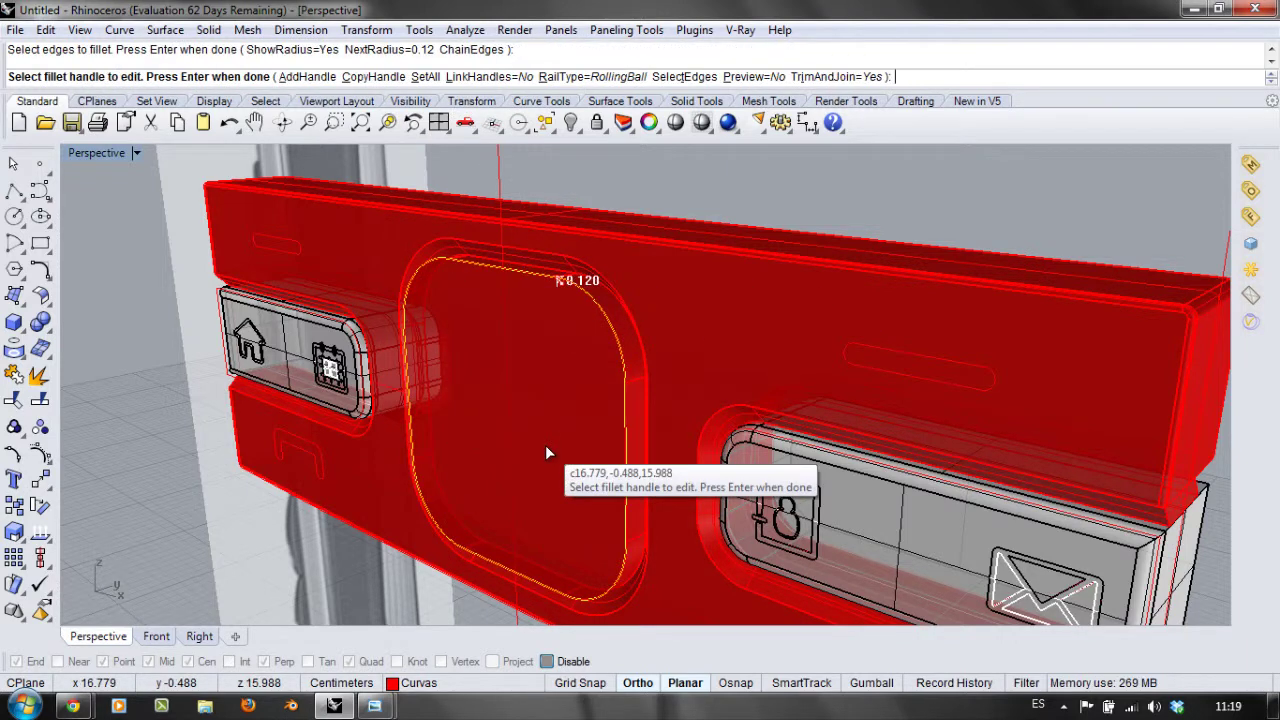
key("Return")
Step: Inspect the rounded centre button and compare it with the navigation key in the phone reference photo
right_click_drag(478, 443, 616, 403)
left_click(598, 406)
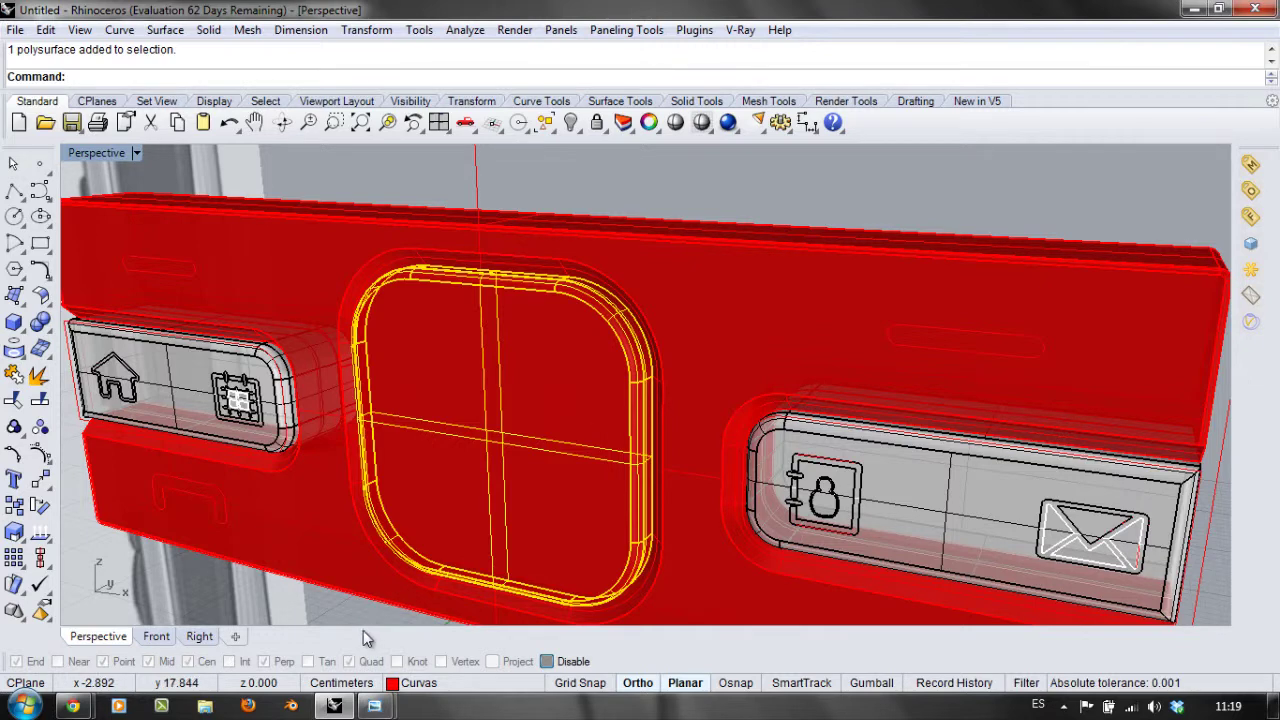
mouse_move(370, 708)
left_click(458, 640)
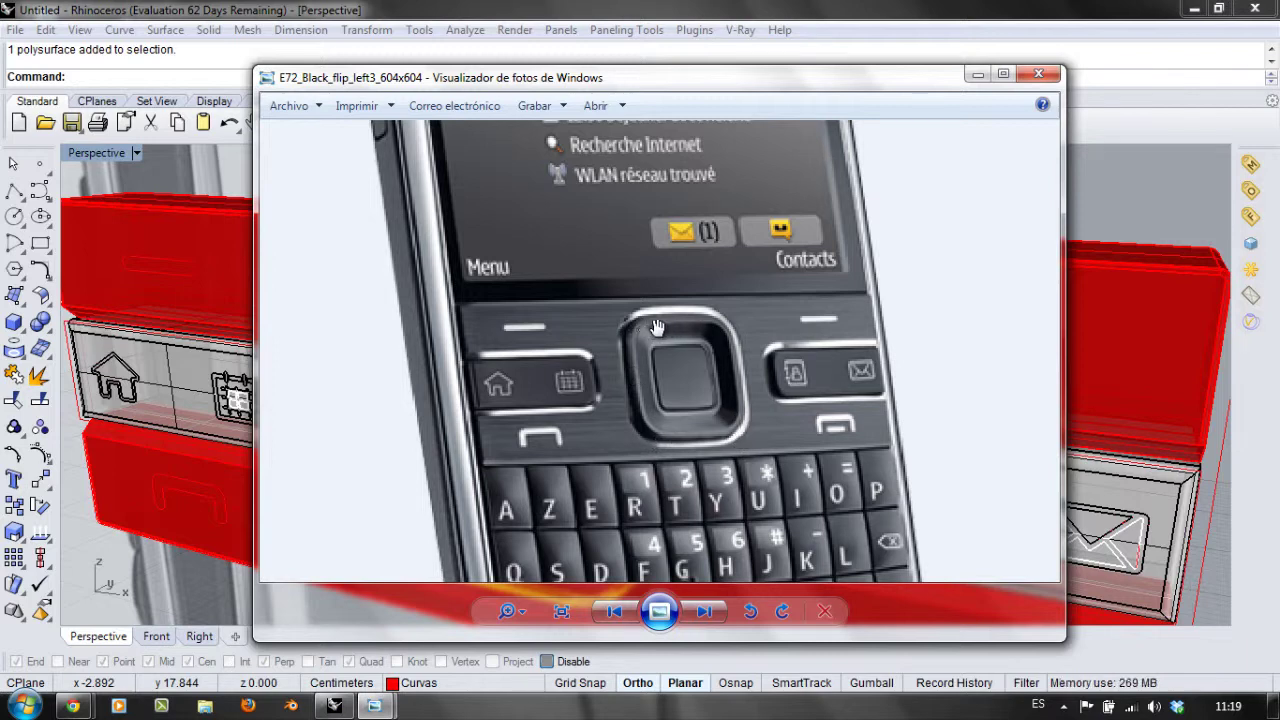
left_click(545, 10)
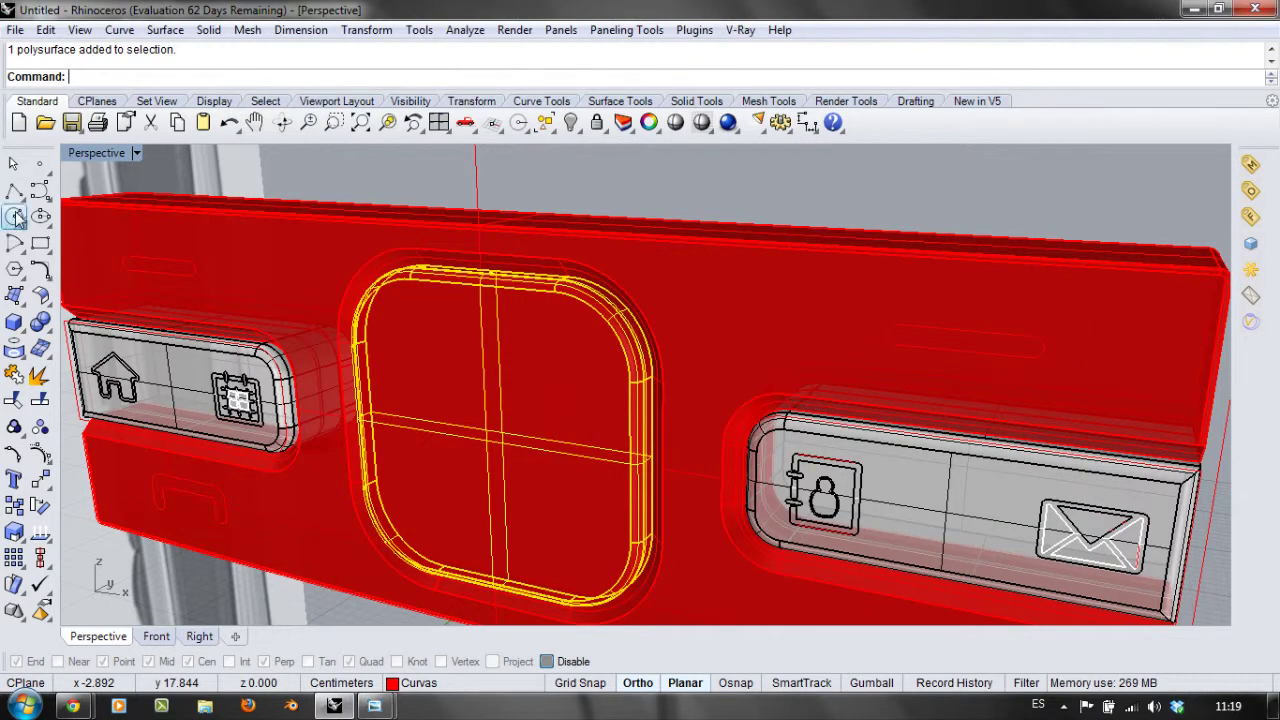
Step: Offset the centre button's outline curve inward by 0.25 in the Front view and select the new curve
double_click(110, 153)
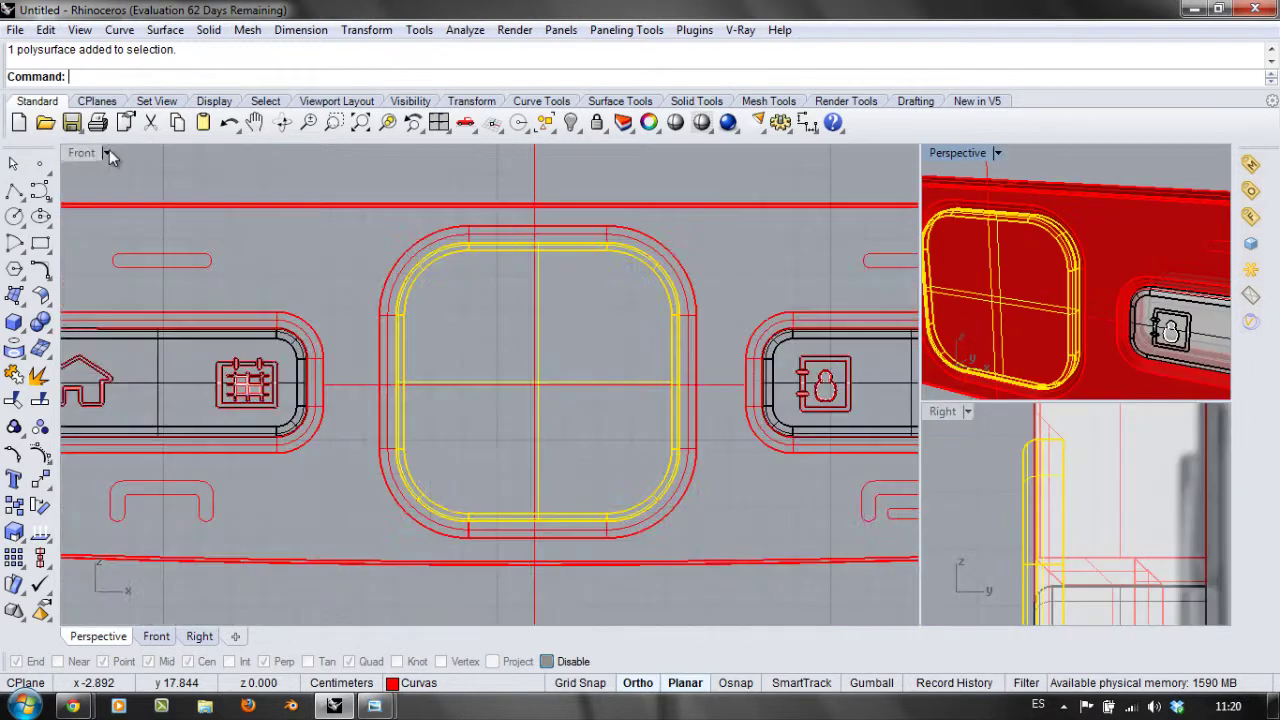
left_click(507, 252)
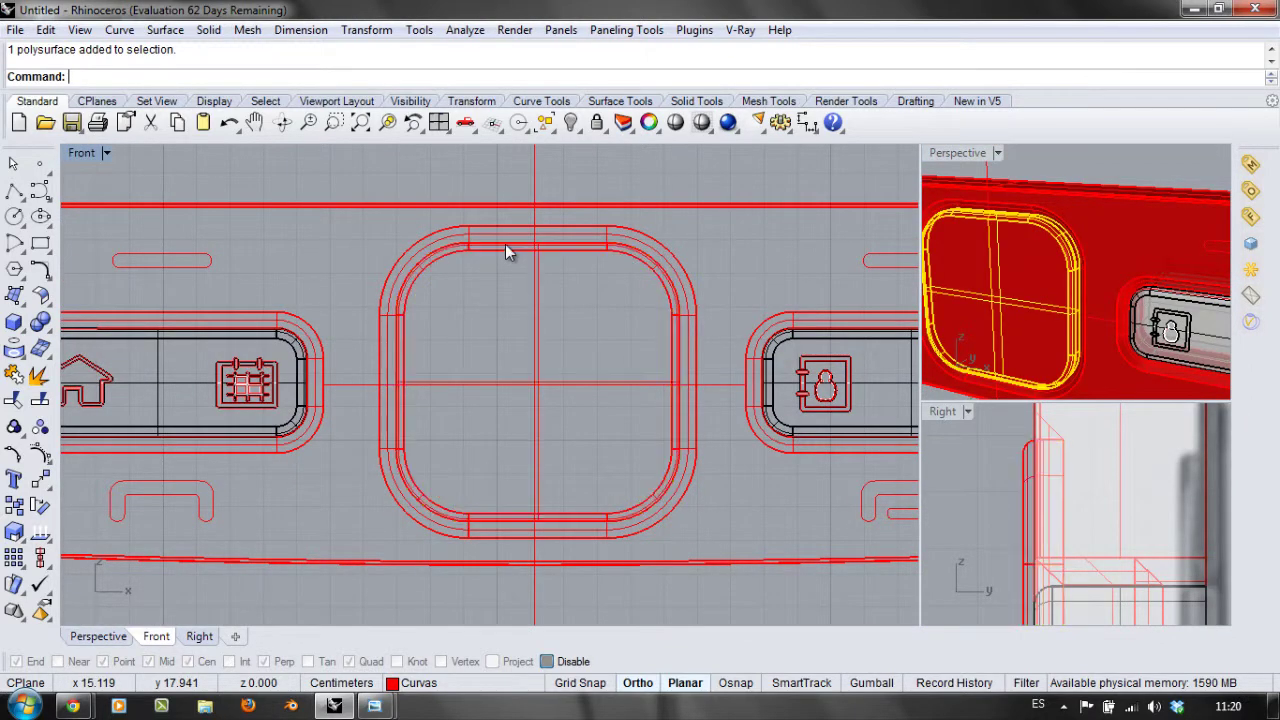
left_click(531, 254)
left_click(567, 294)
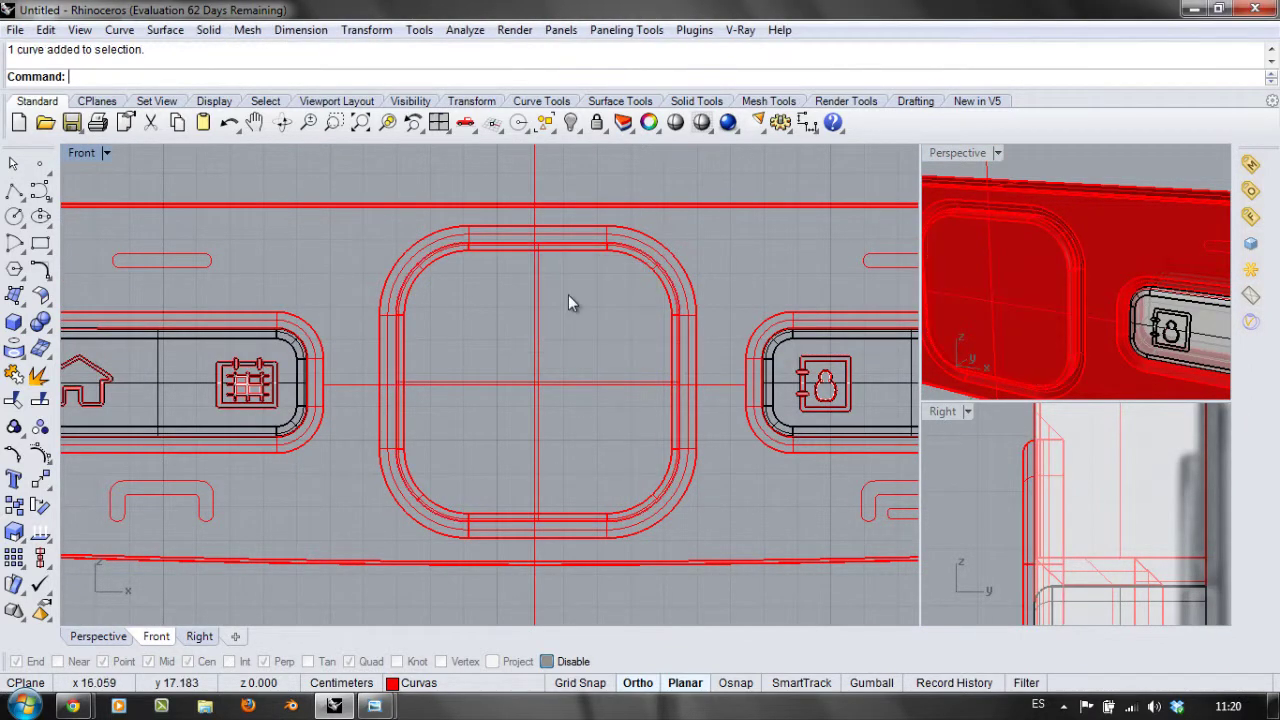
left_click(575, 254)
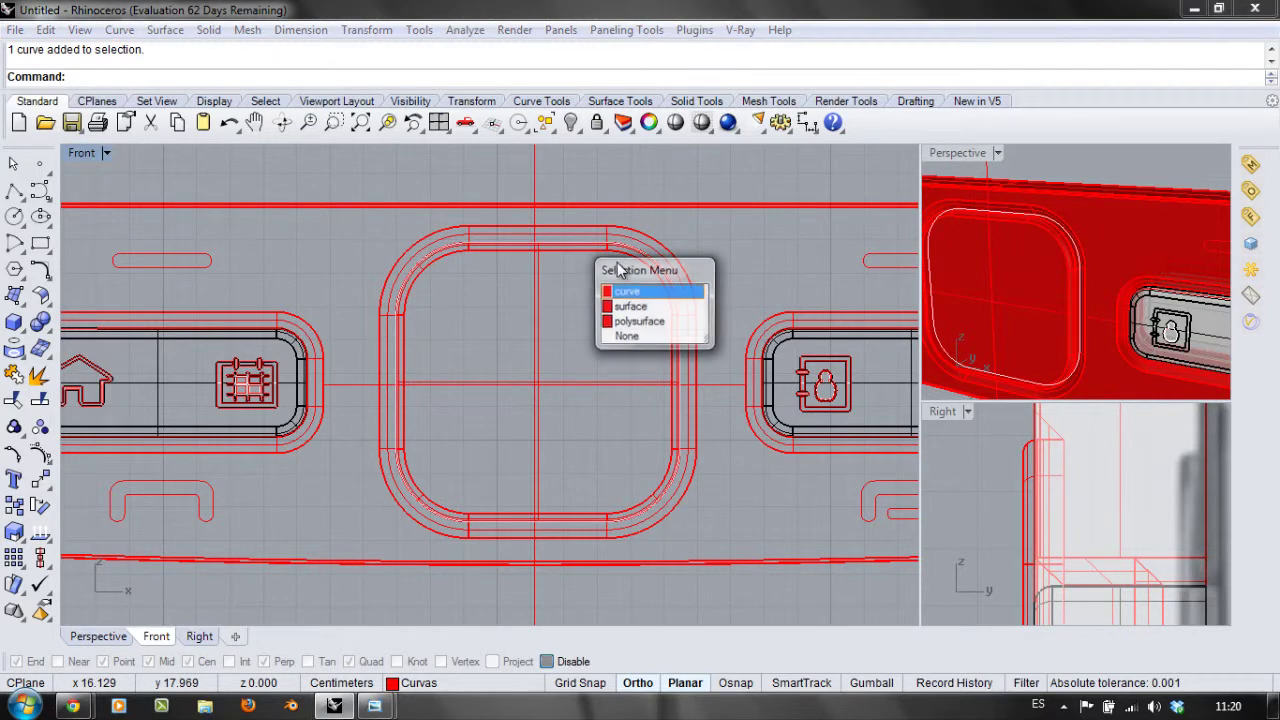
left_click(626, 293)
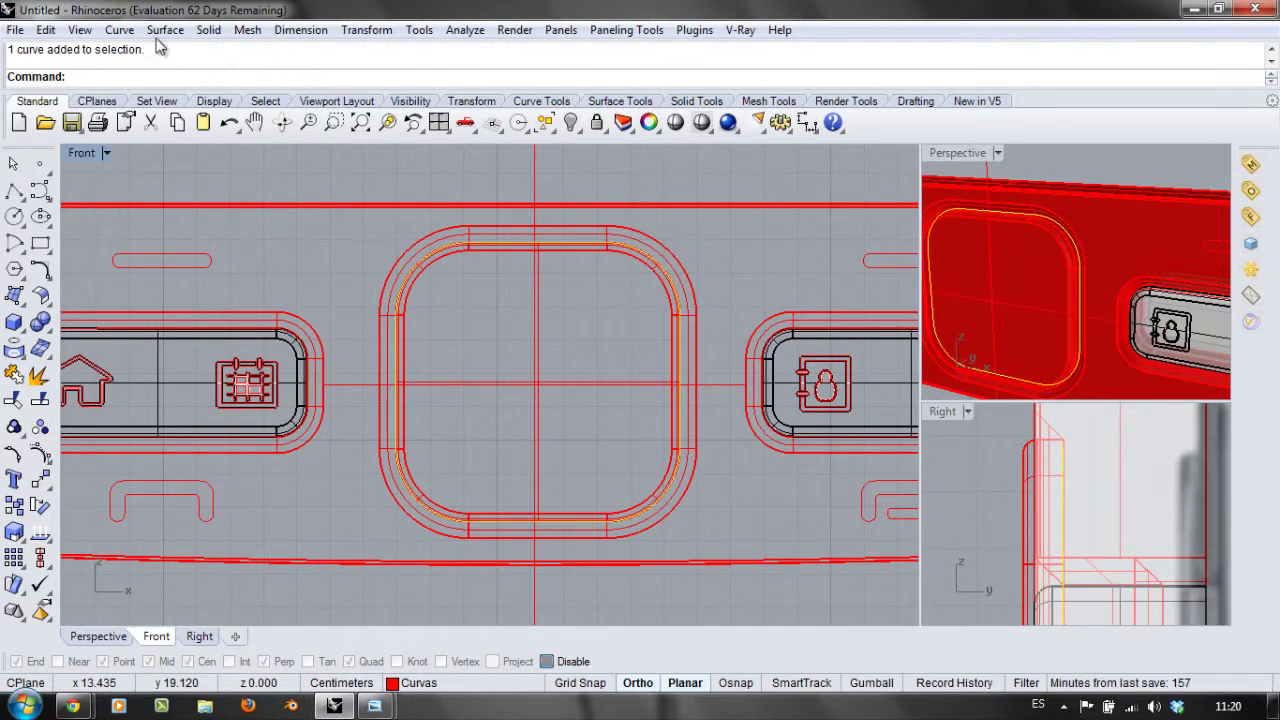
left_click(119, 29)
mouse_move(262, 500)
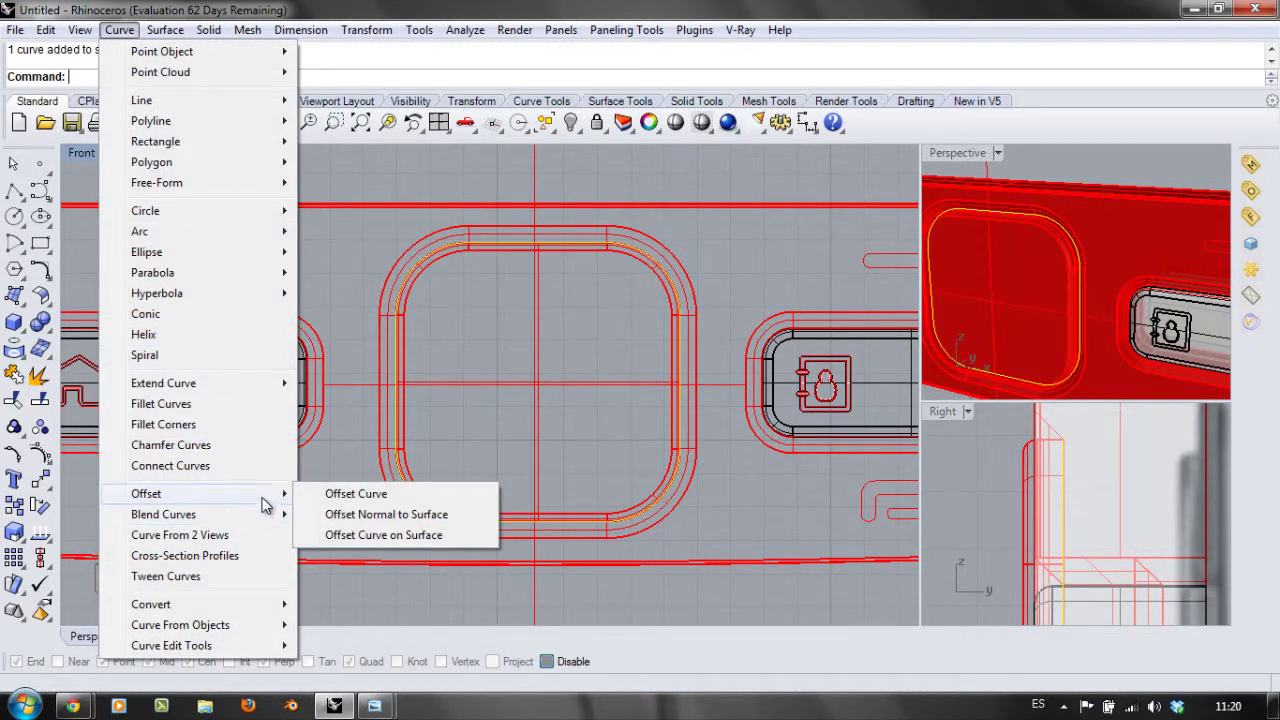
left_click(340, 493)
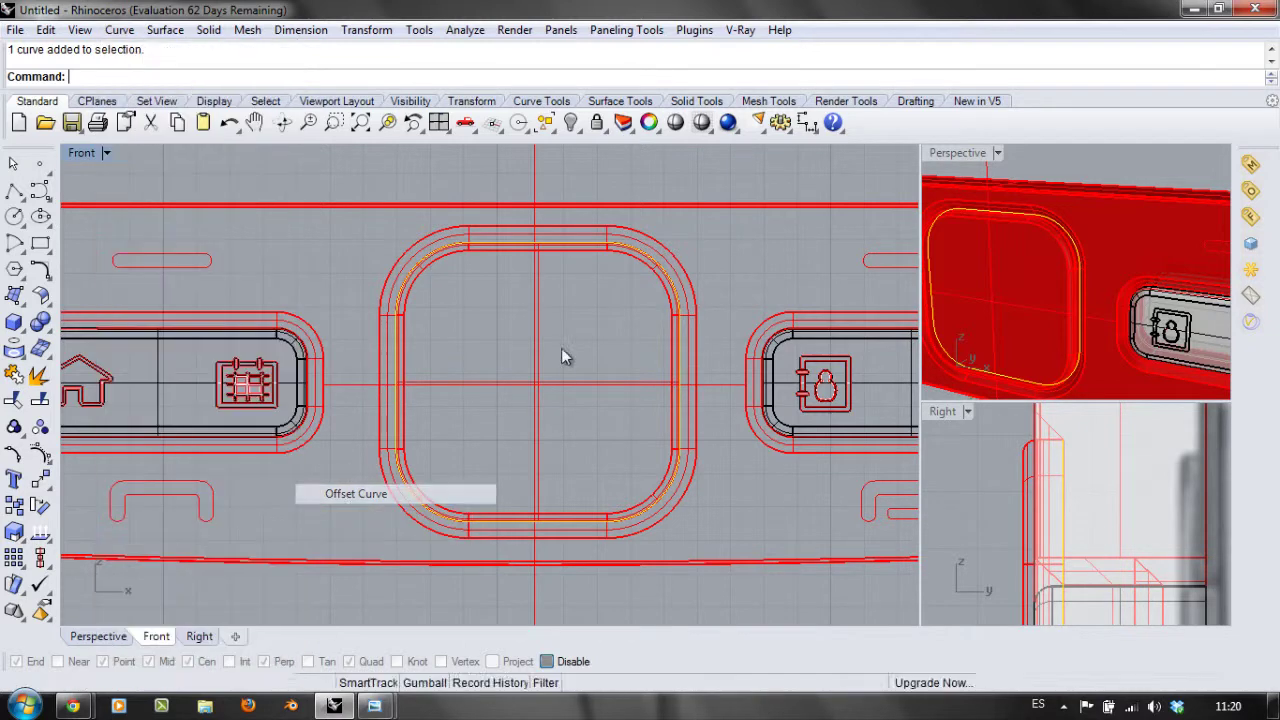
left_click(484, 326)
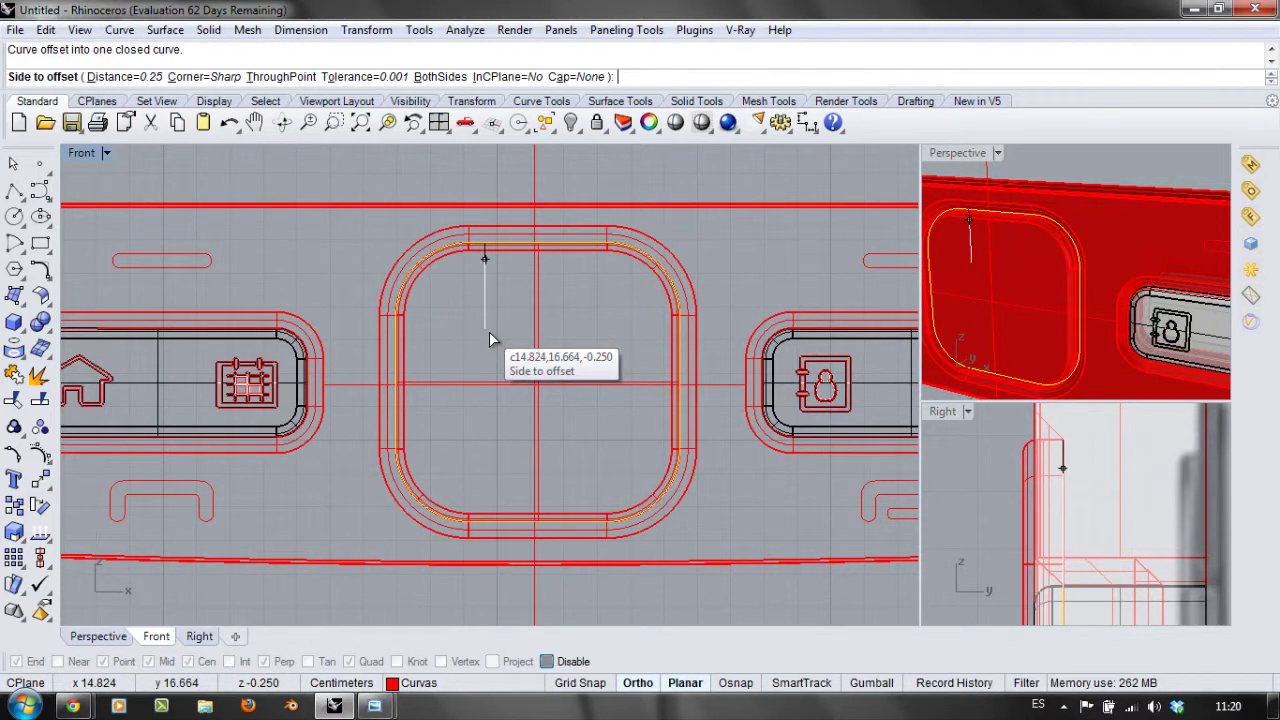
left_click(486, 259)
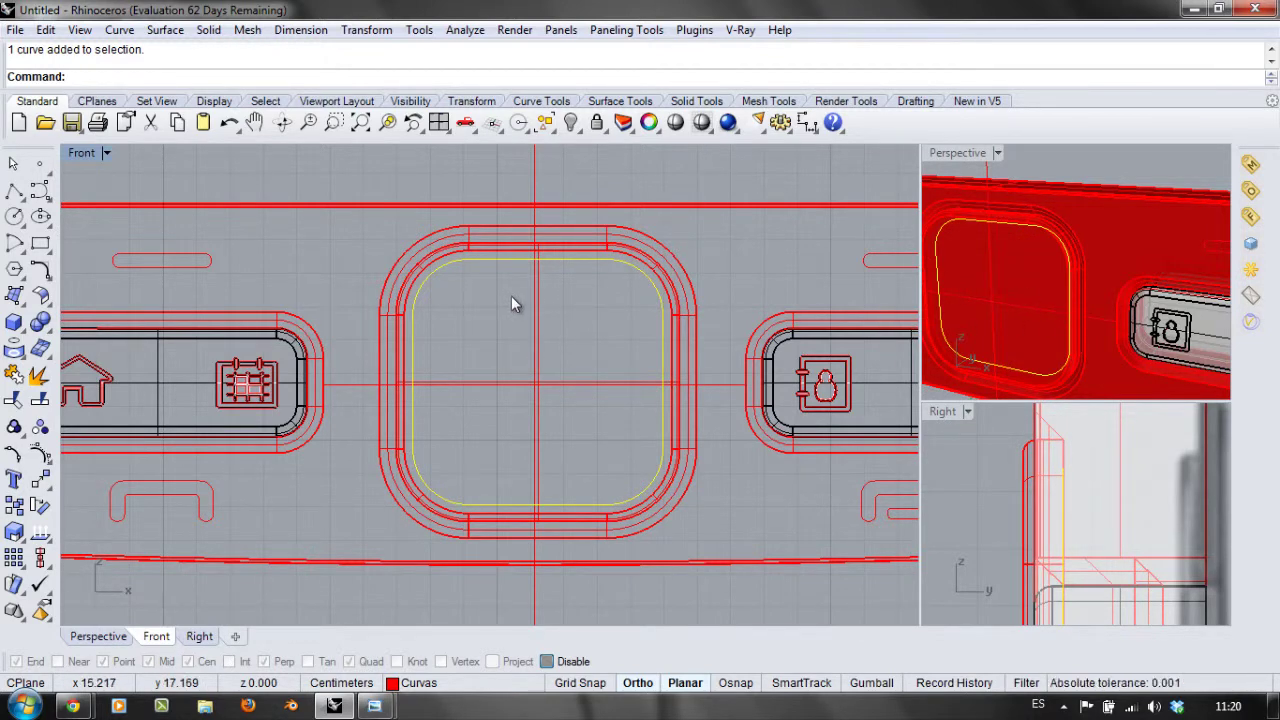
Step: Try to trim the centre button with the inner offset curve in the Front view, and undo the trim
left_click(40, 400)
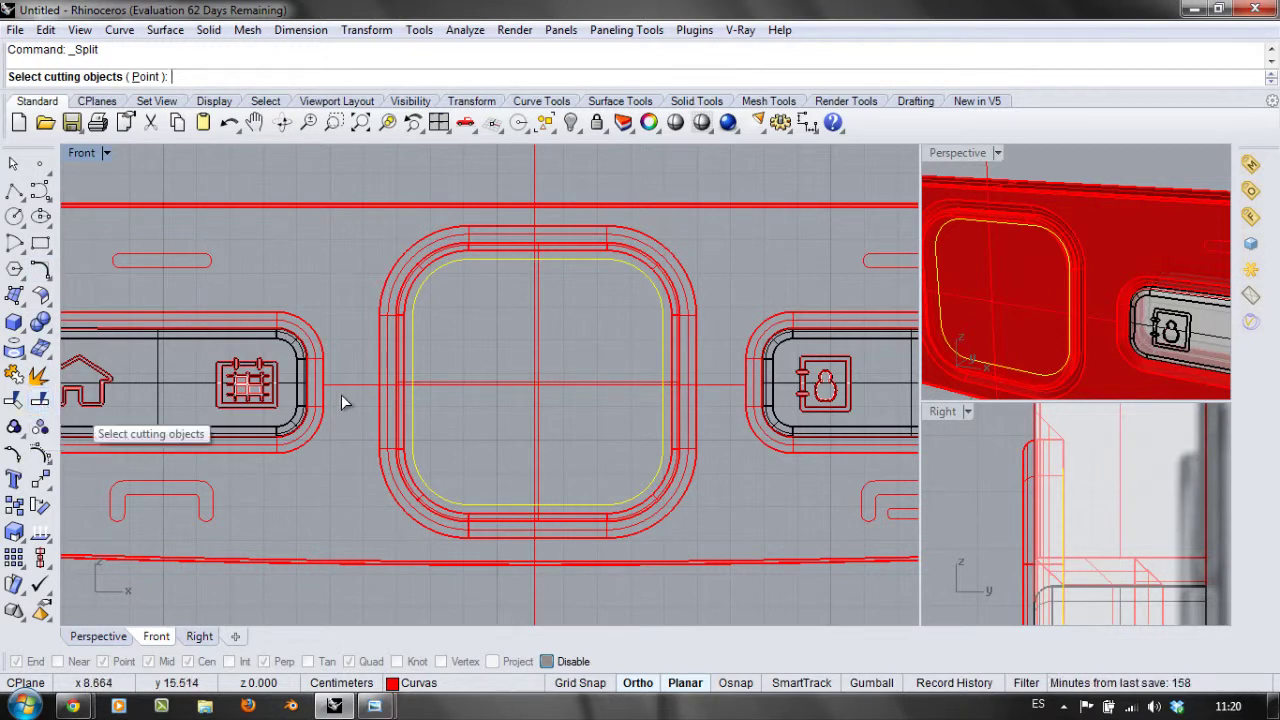
left_click(14, 400)
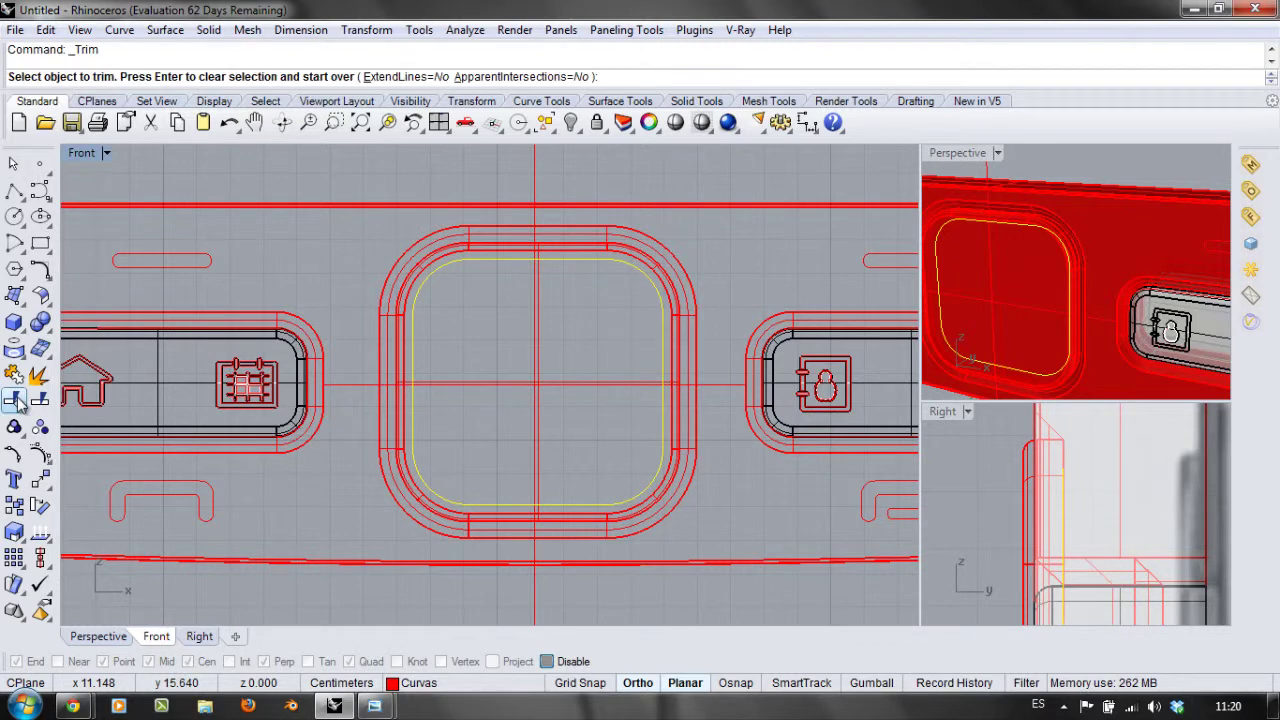
scroll(477, 382, "up", 3)
left_click(476, 380)
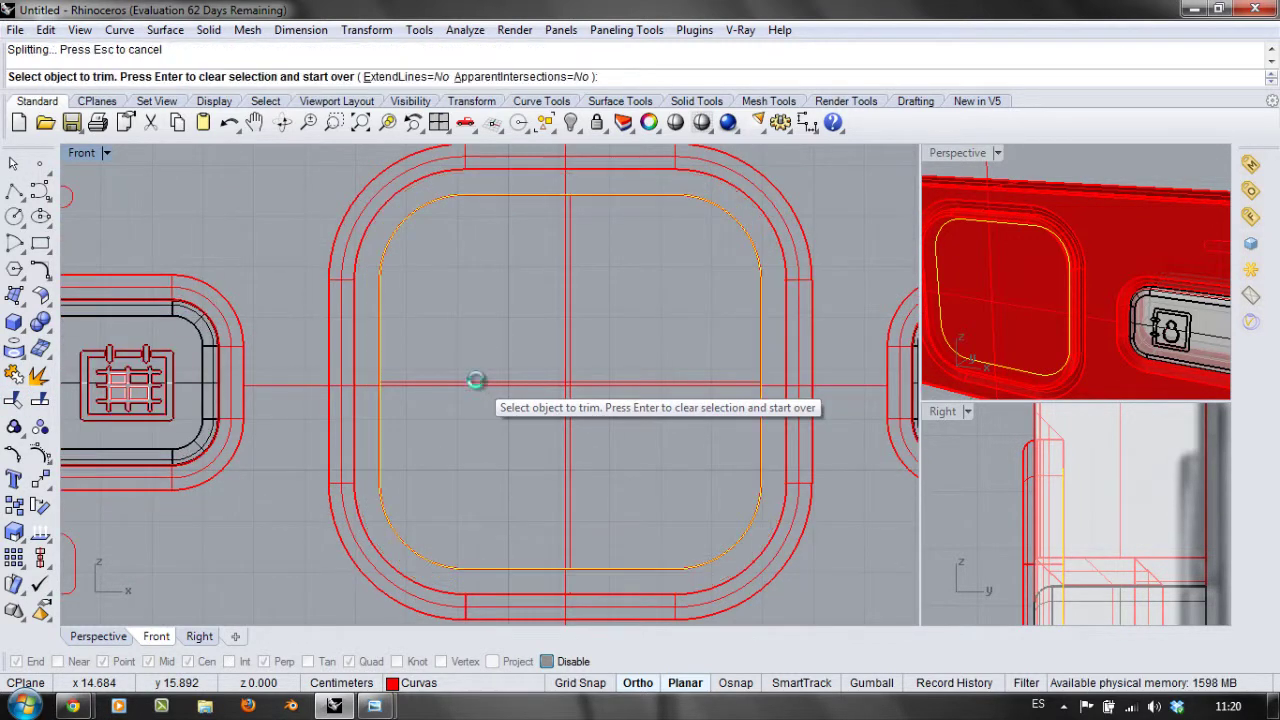
right_click_drag(1050, 265, 966, 289)
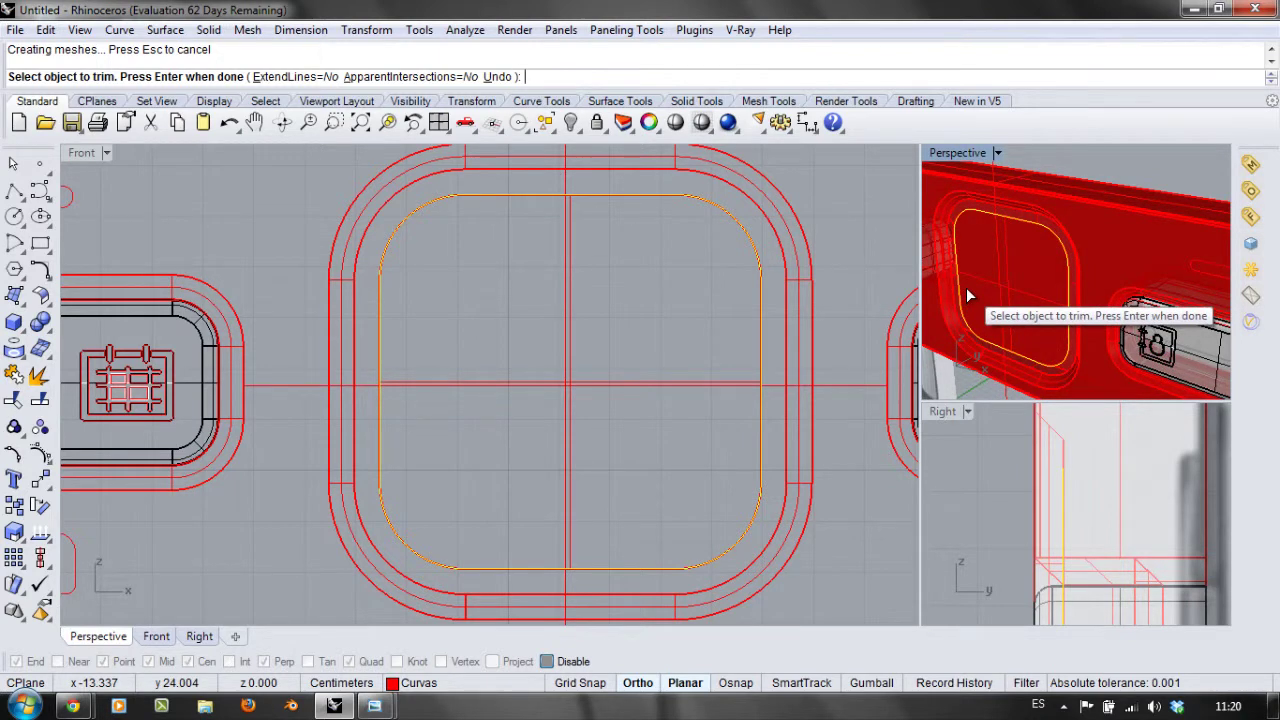
key("ctrl+z")
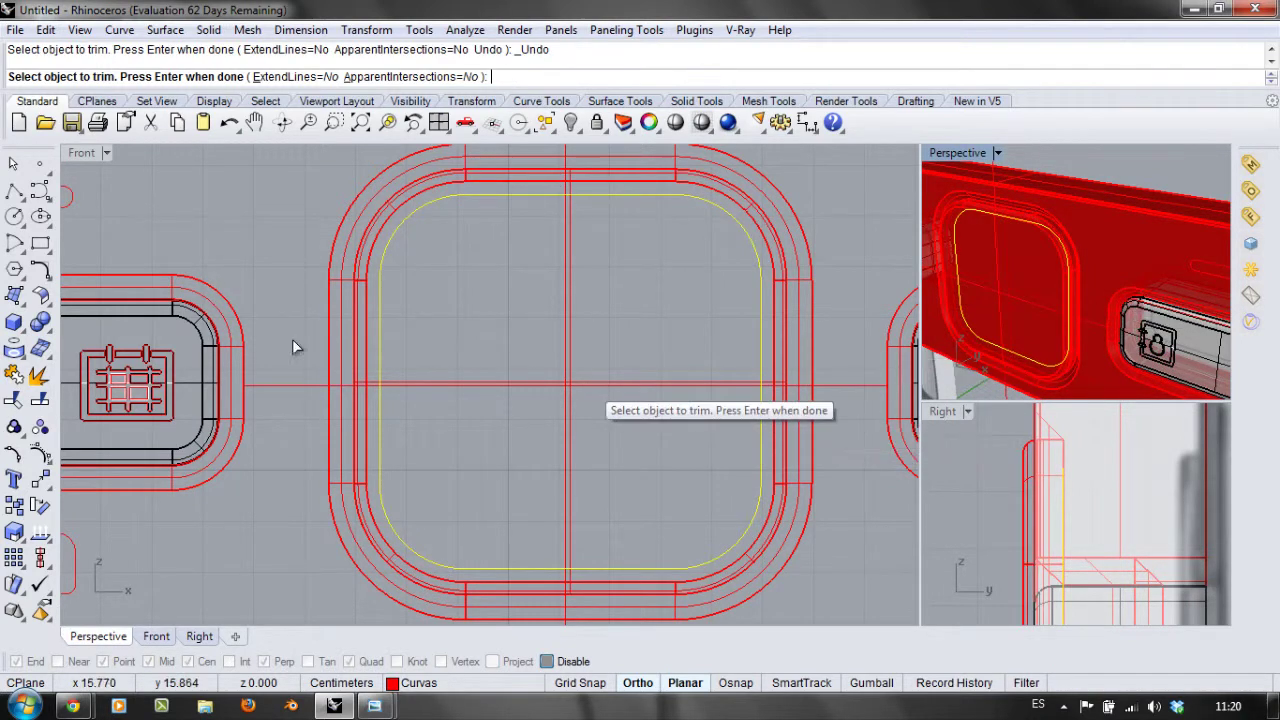
Step: Project the offset curve onto the centre button and delete the rear projected copy, keeping the front one
left_click(13, 348)
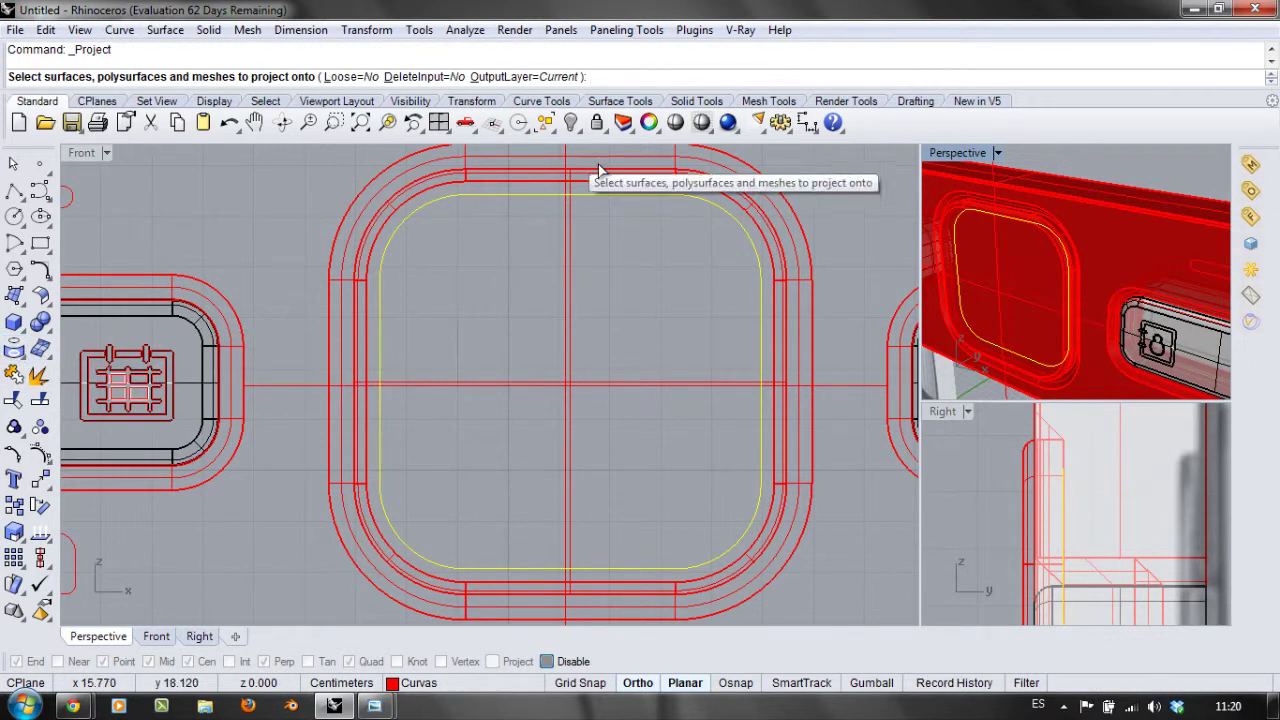
left_click(529, 382)
key("Return")
right_click_drag(1184, 231, 1125, 250)
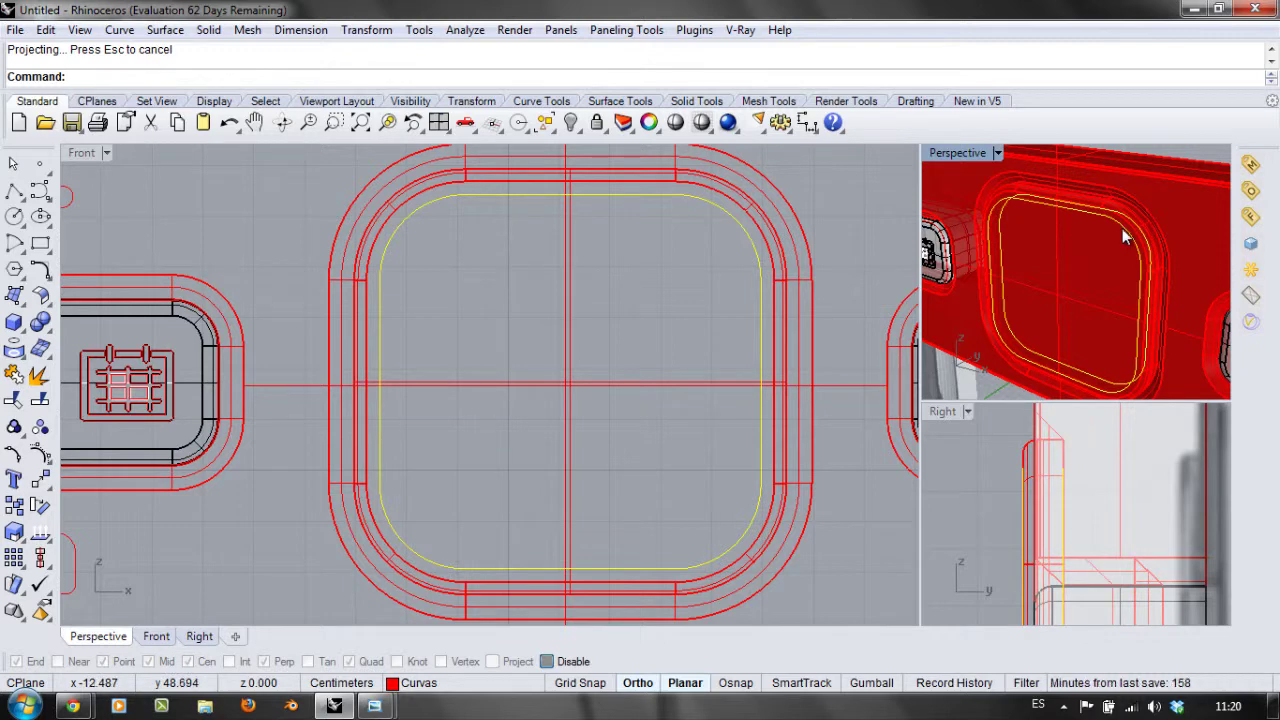
left_click(1124, 236, "ctrl")
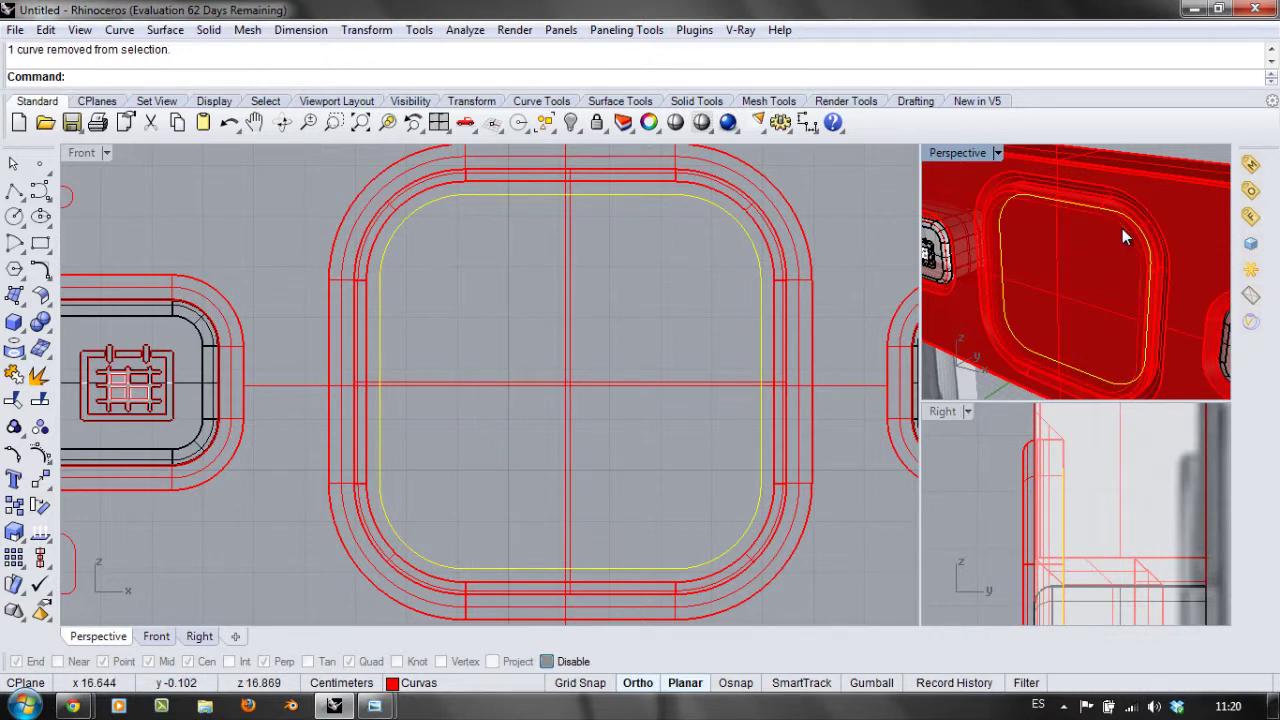
key("Delete")
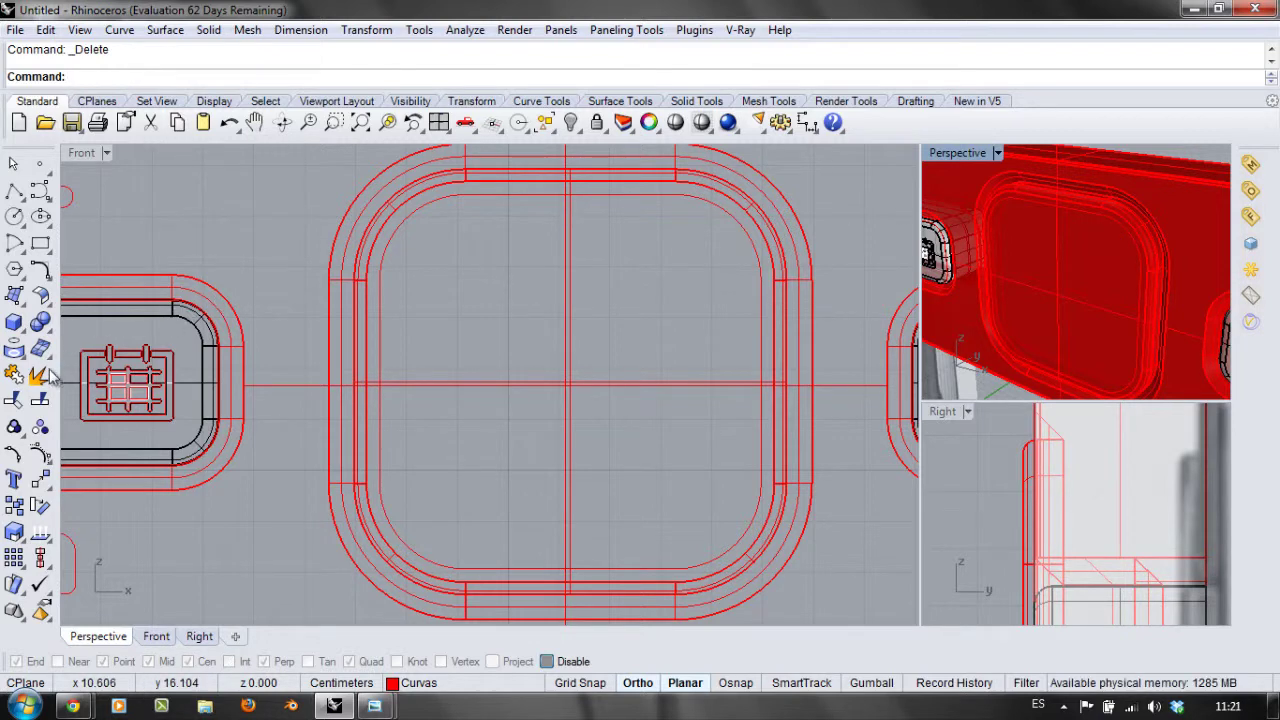
Step: Trim away the centre button's front face inside the projected front curve, picking the face in the Front view
left_click(14, 400)
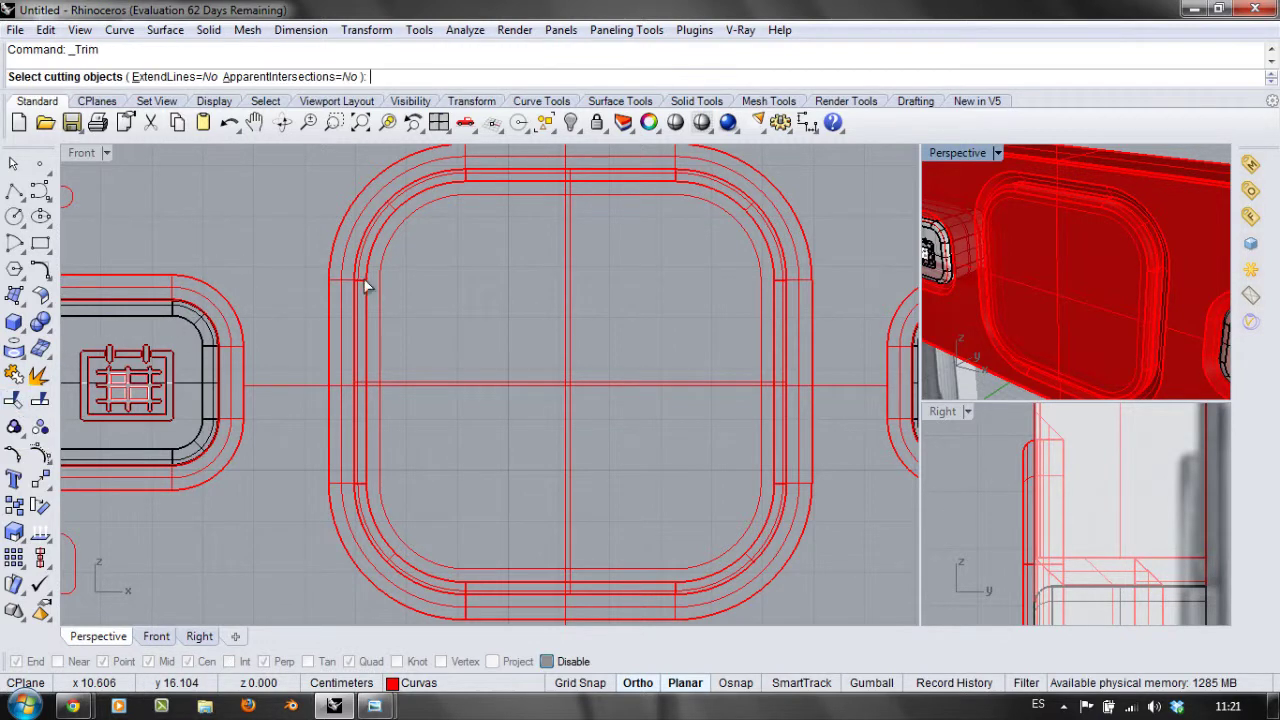
left_click(421, 212)
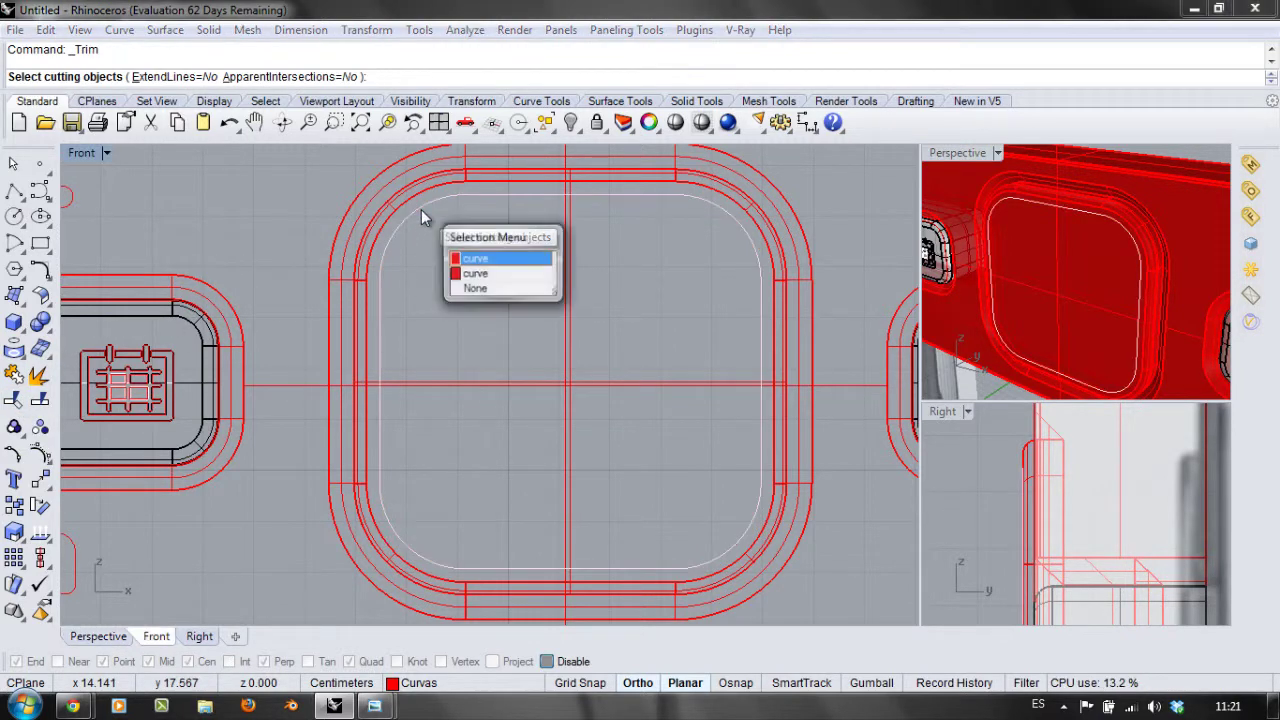
left_click(494, 275)
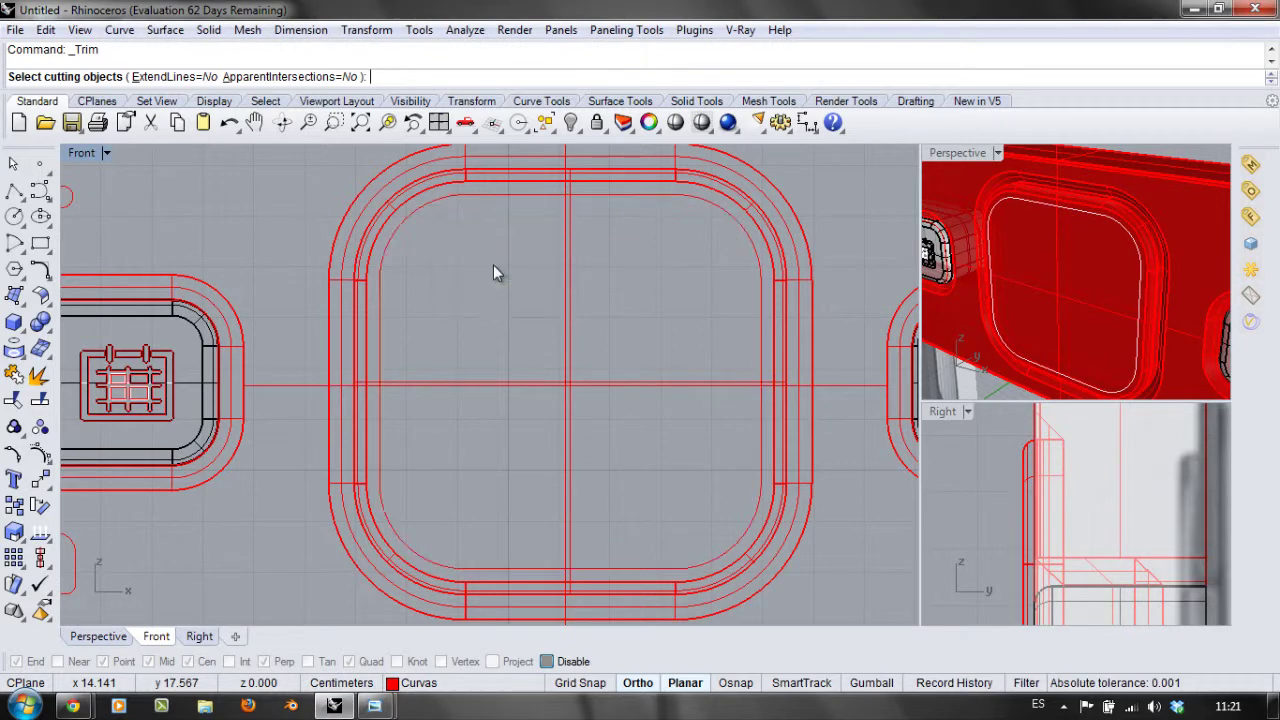
key("Return")
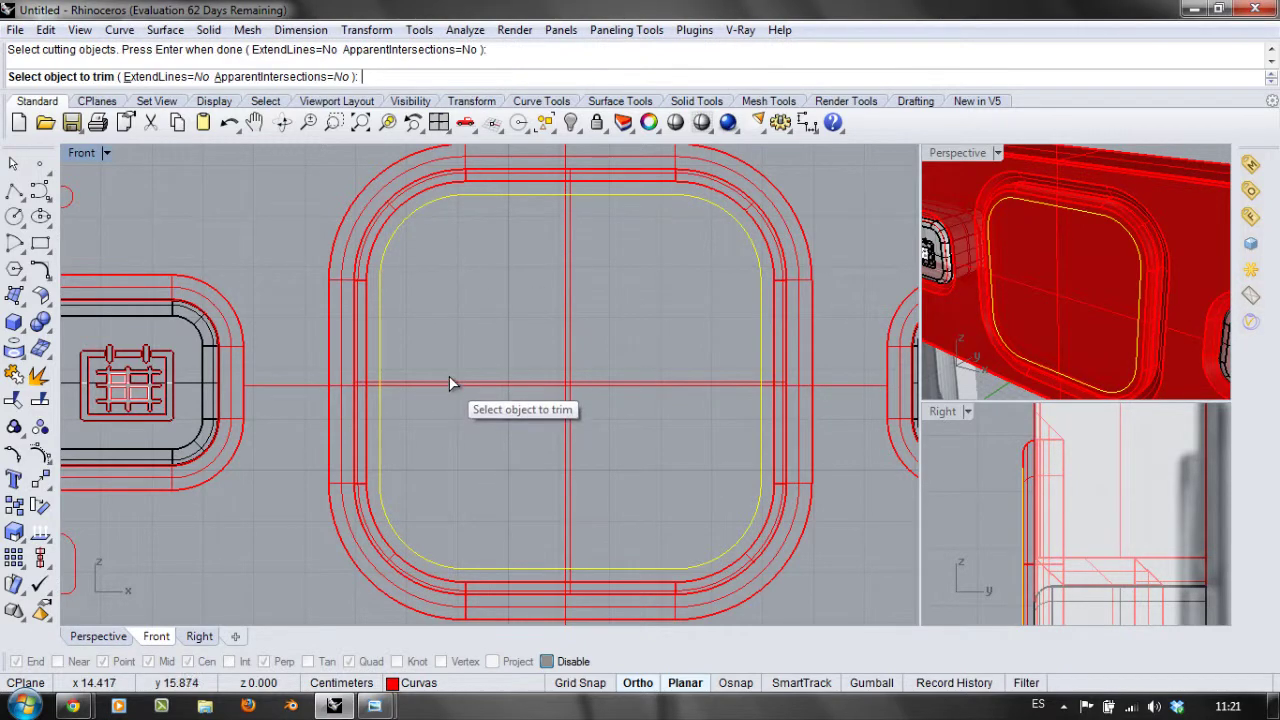
left_click(452, 387)
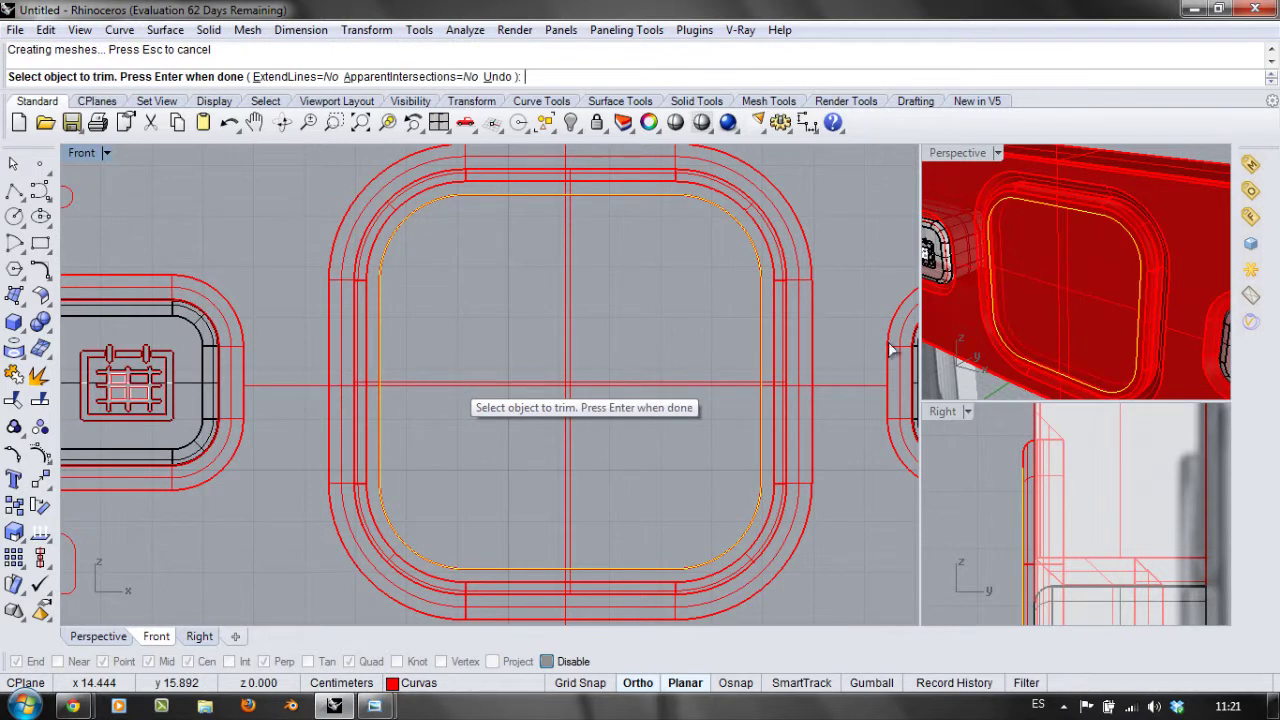
right_click_drag(982, 270, 1039, 223)
double_click(957, 152)
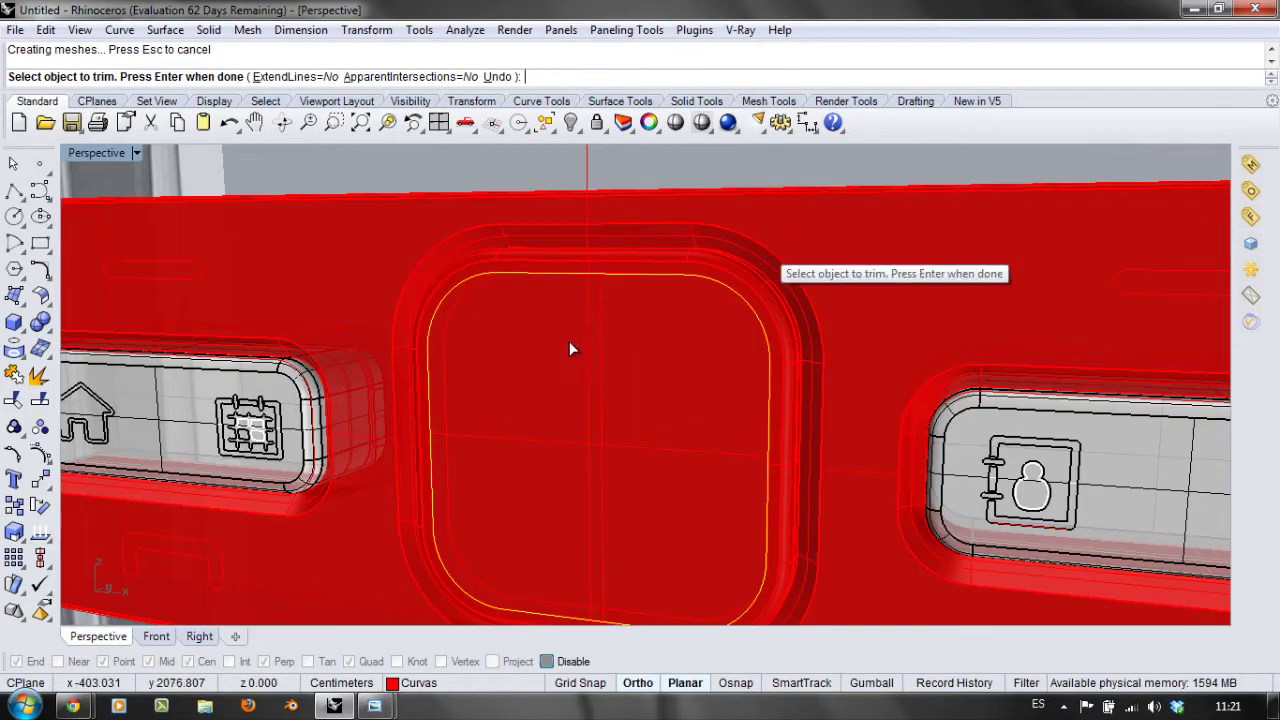
right_click_drag(476, 335, 490, 450)
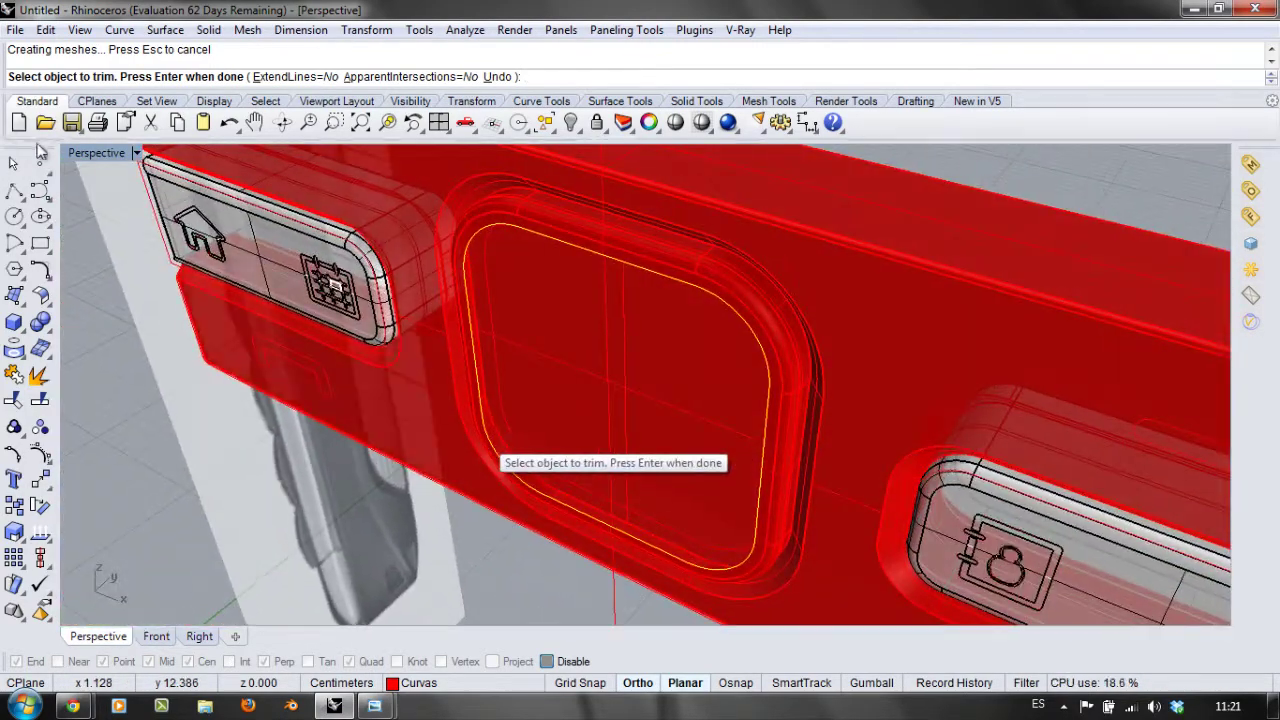
double_click(90, 153)
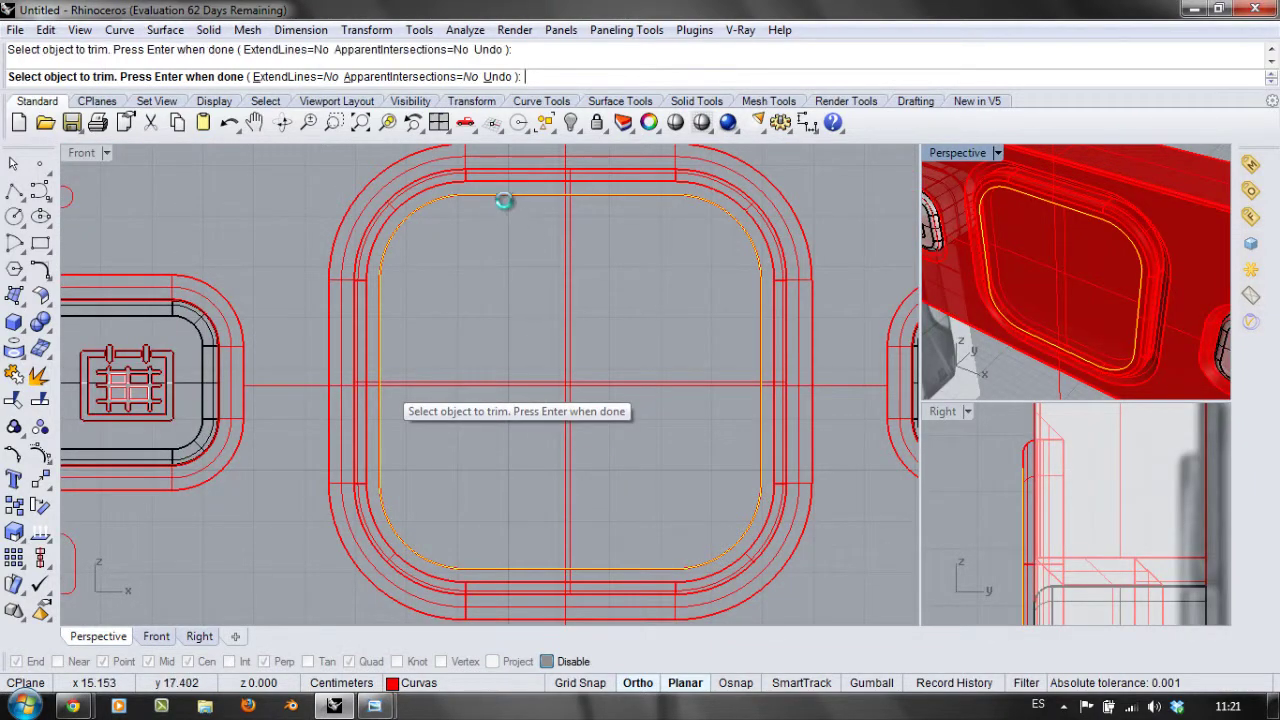
key("Escape")
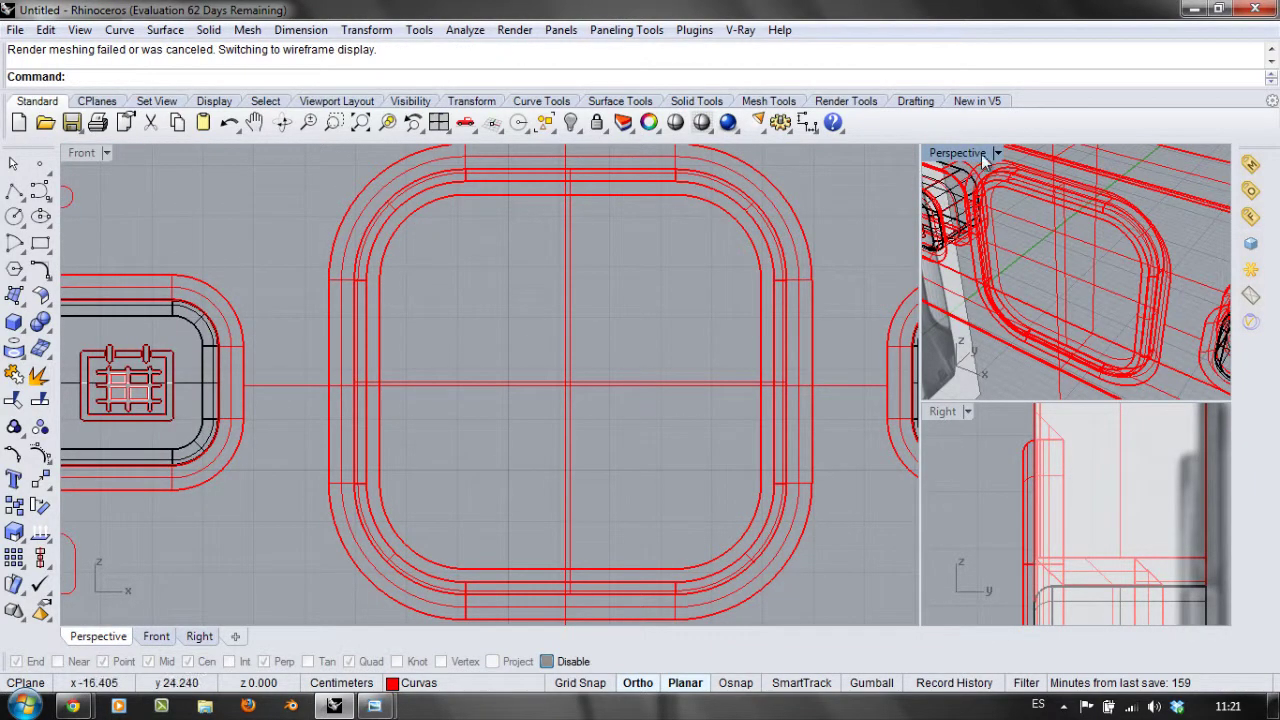
Step: Set the Perspective view's display mode to Ghosted and turn it toward the front of the centre button
left_click(998, 154)
left_click(1045, 133)
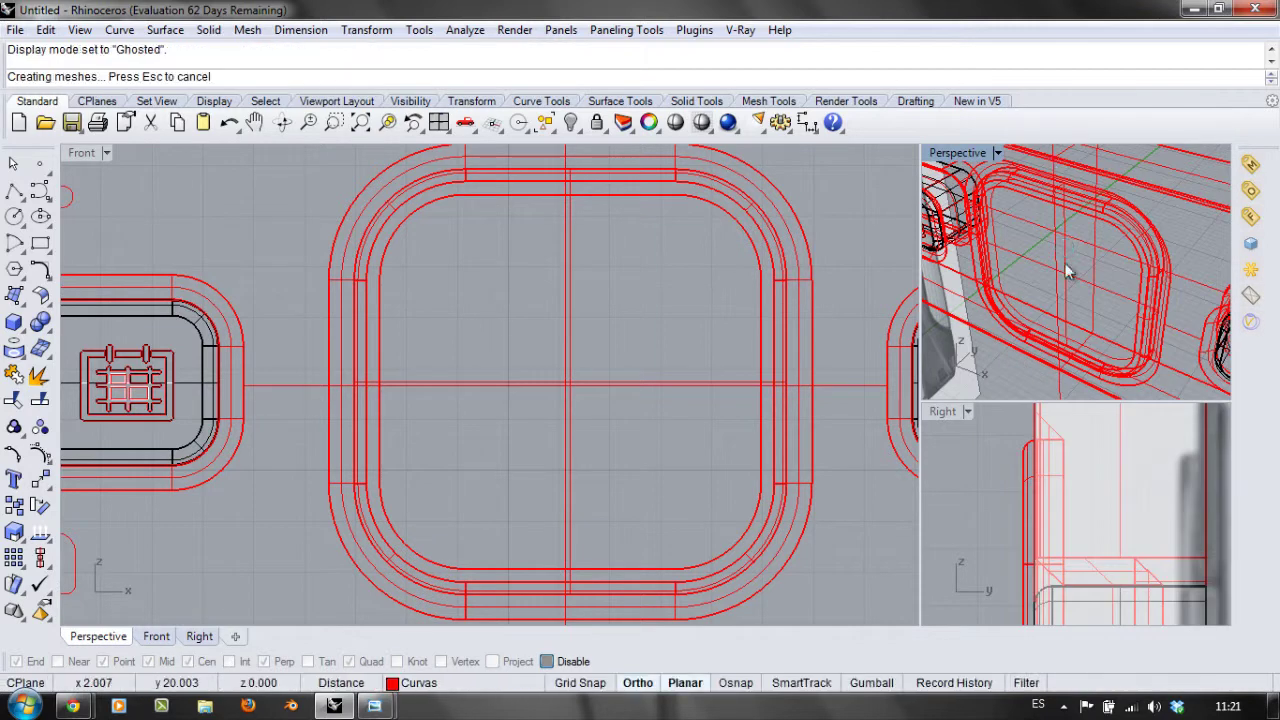
mouse_move(999, 263)
right_mouse_down()
mouse_move(1142, 256)
mouse_move(1134, 280)
right_mouse_up()
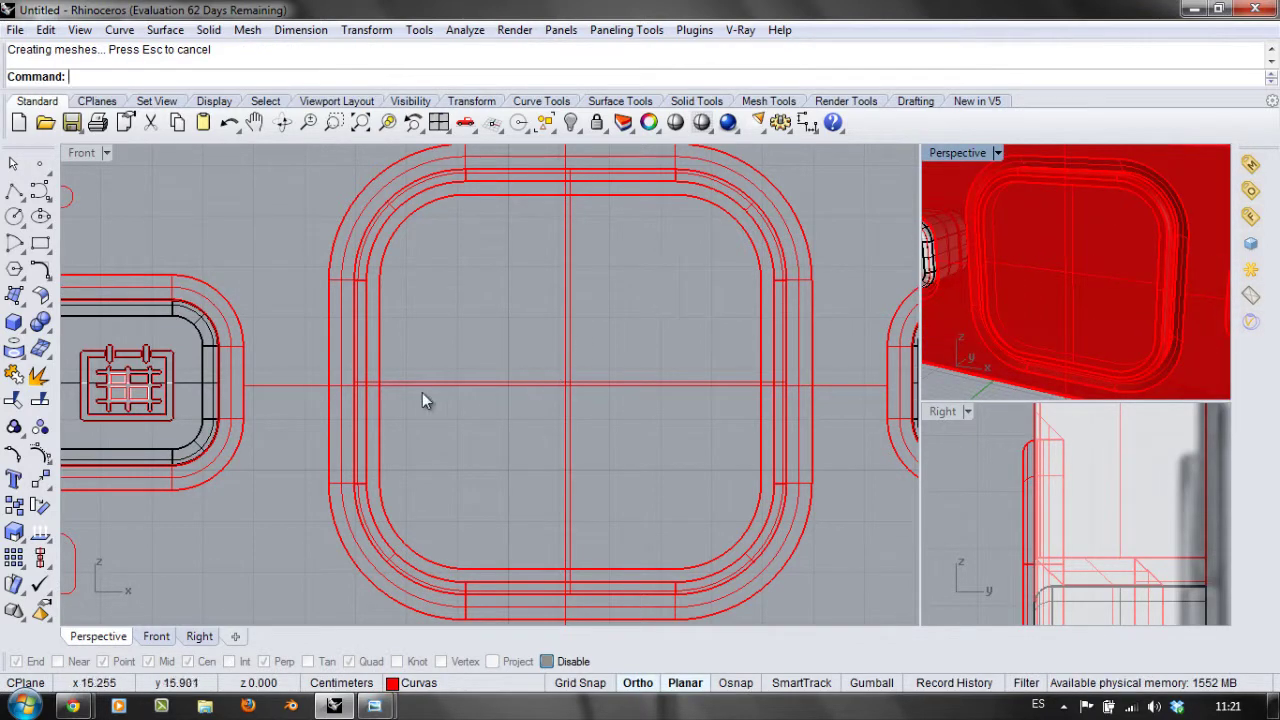
Step: Select the front inner curve and examine the navigation key's recessed centre in the E72_Black_flip_left3_604x604 reference photo
left_click(397, 229)
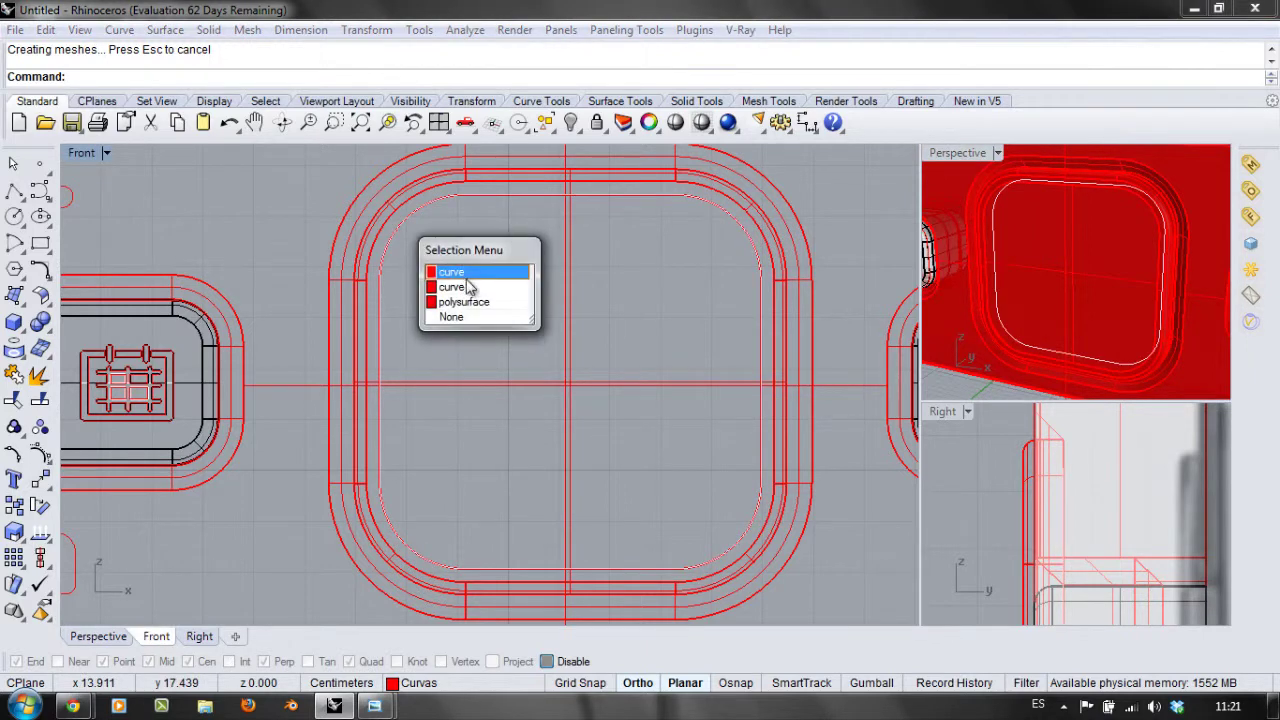
left_click(468, 288)
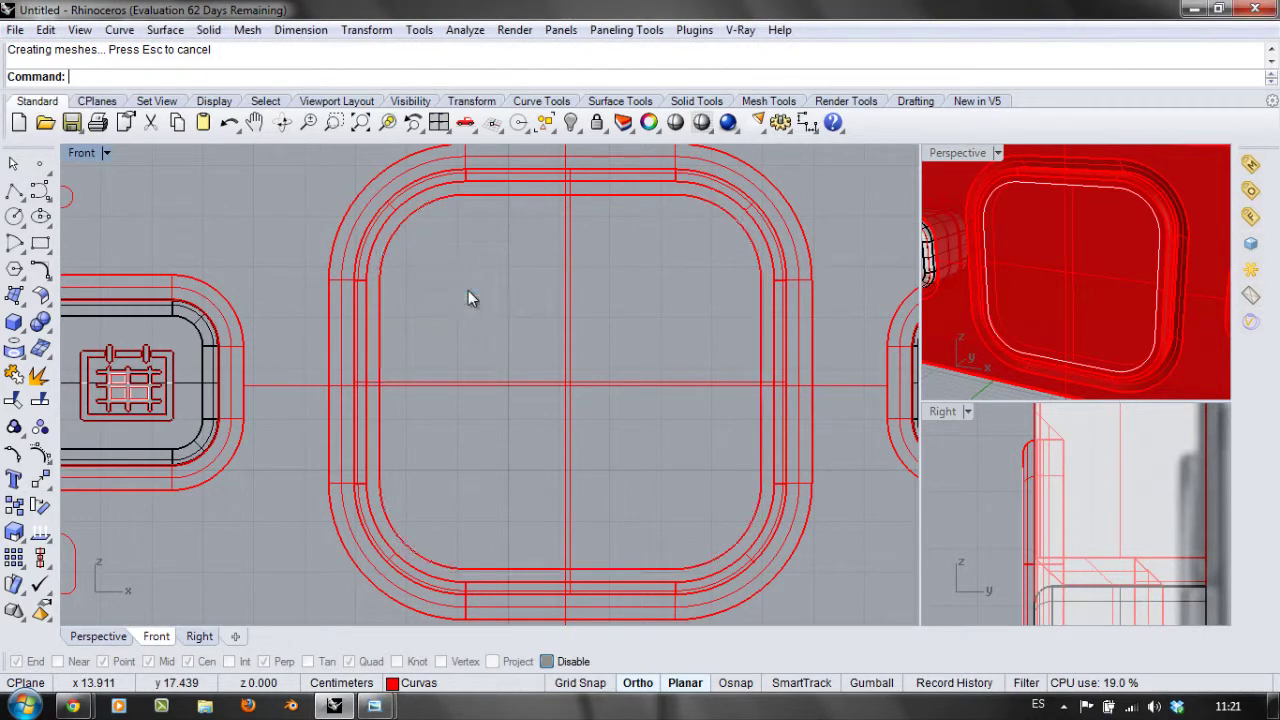
mouse_move(374, 706)
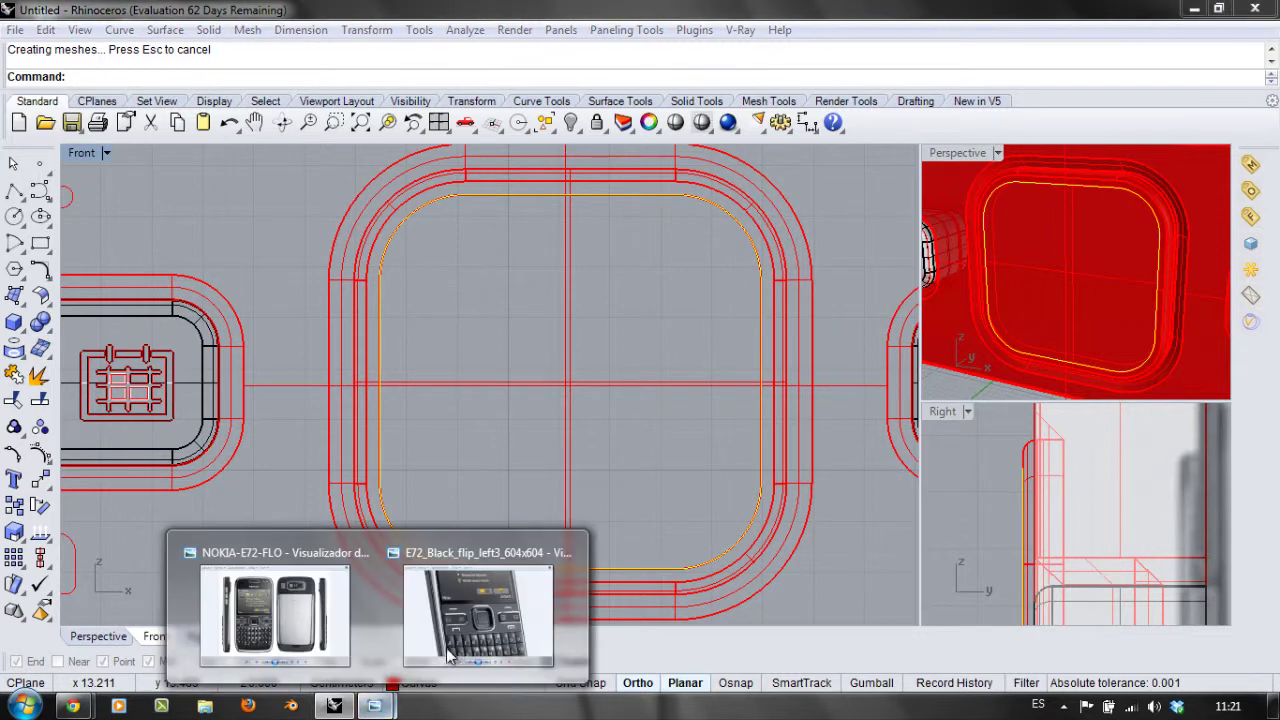
left_click(430, 650)
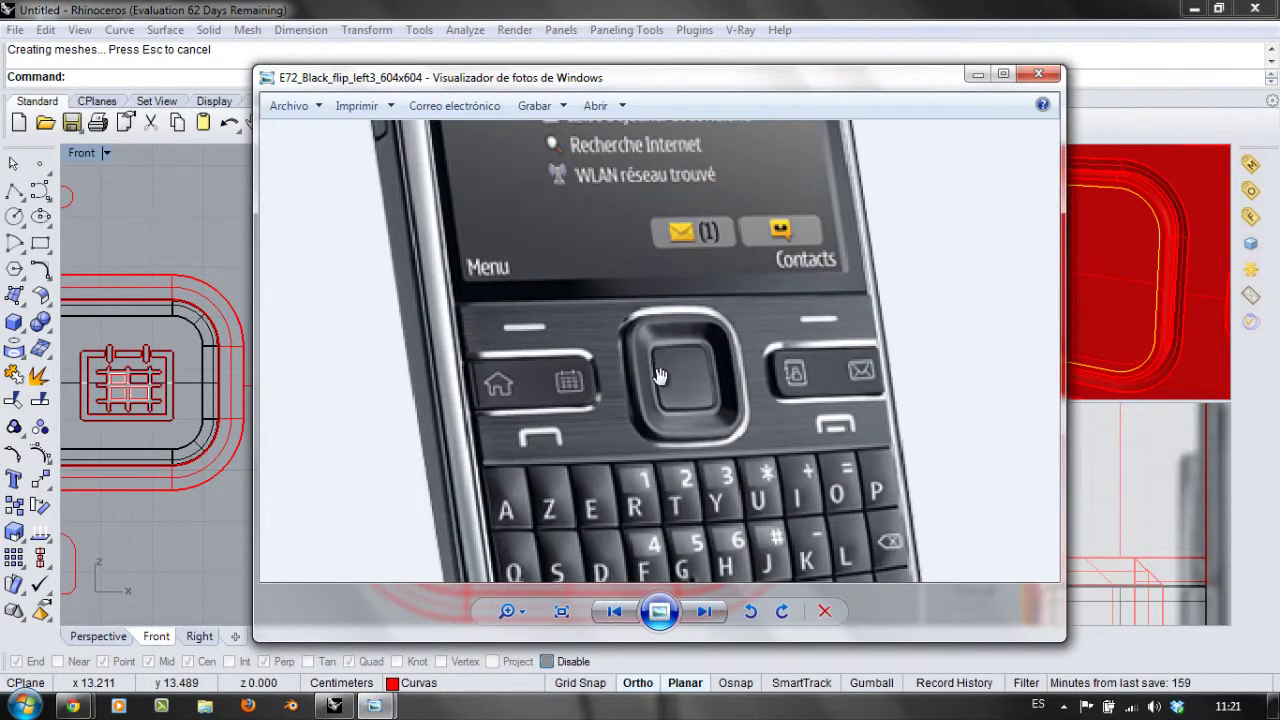
left_click(558, 14)
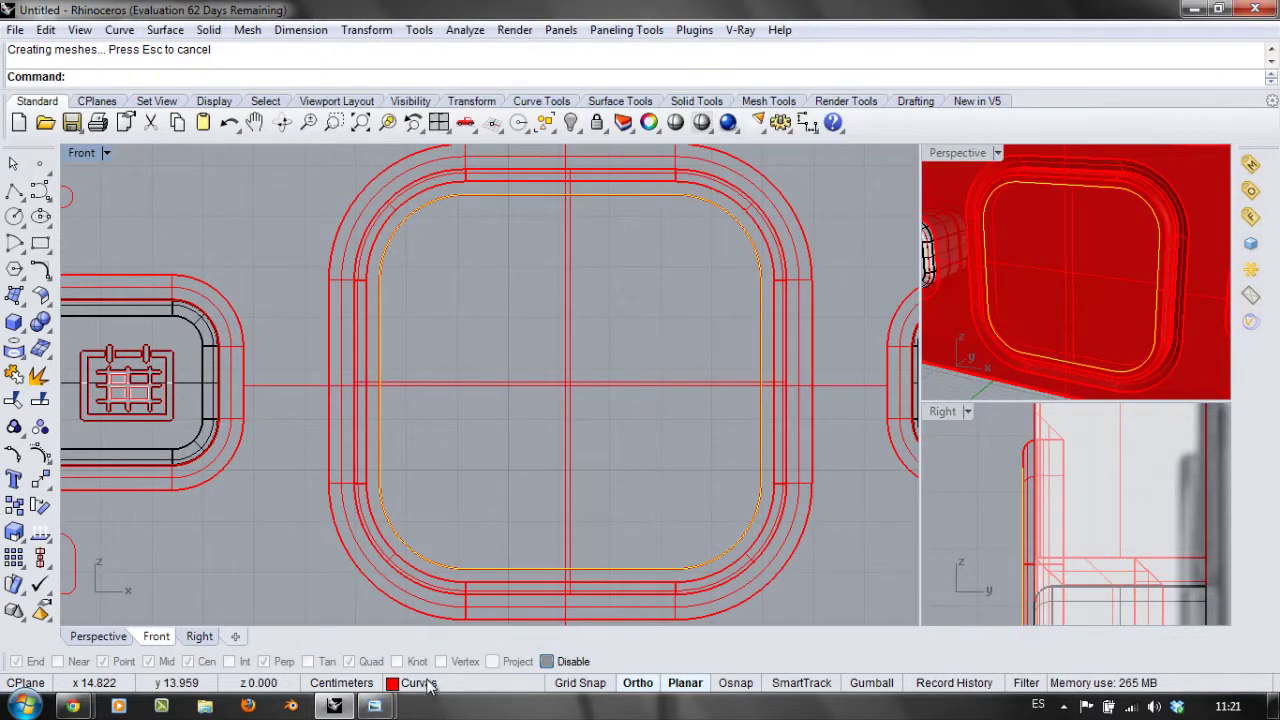
Step: Turn on the Imagen Frente layer to show the front reference image behind the model
left_click(420, 683)
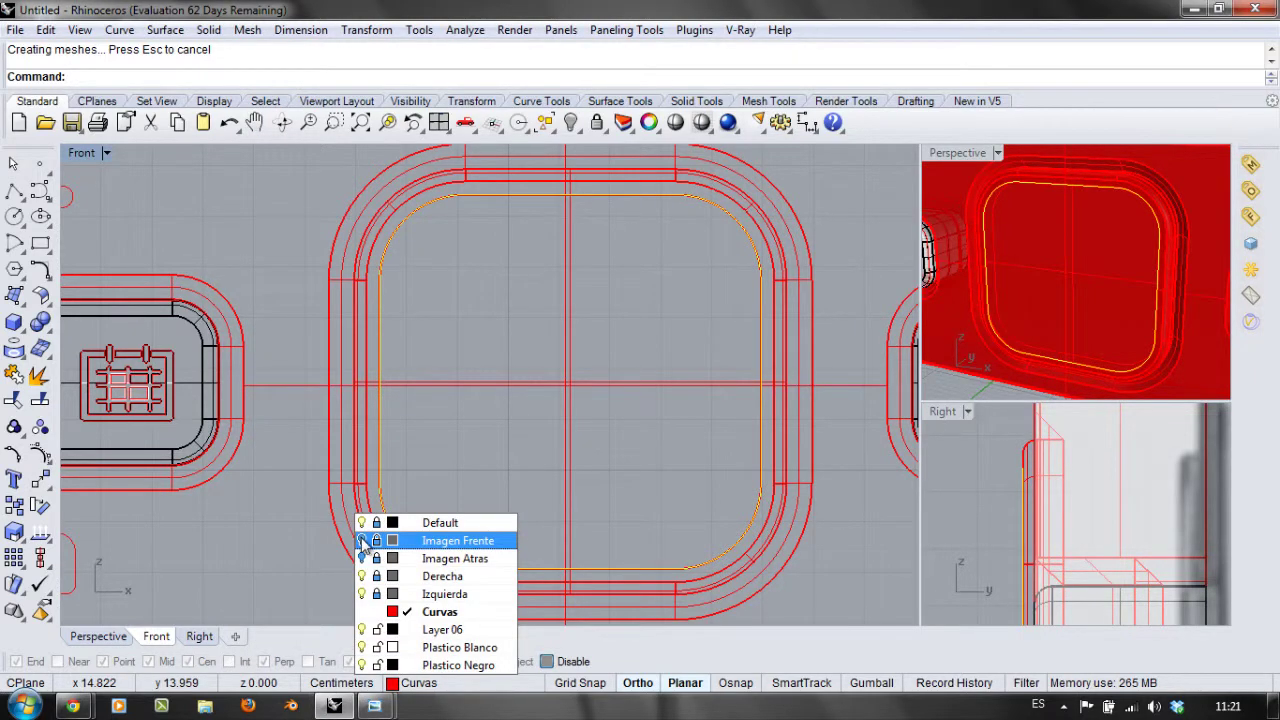
left_click(362, 540)
left_click(260, 232)
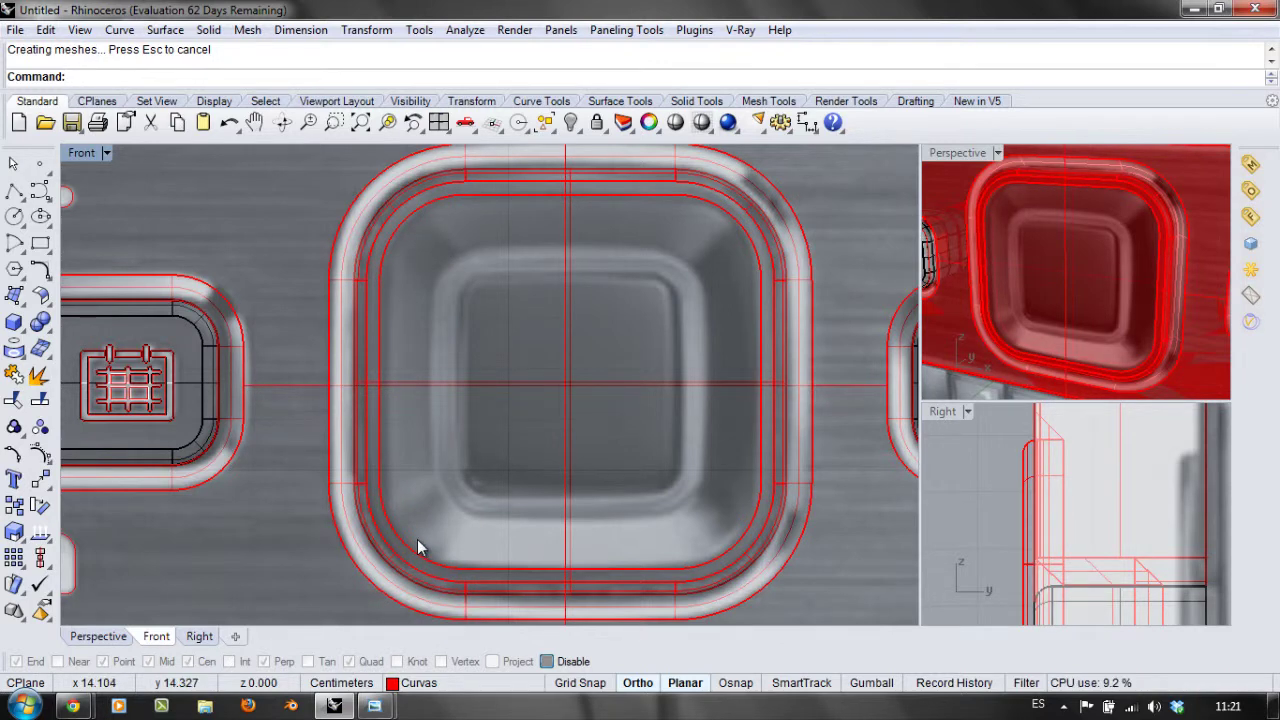
left_click(598, 204)
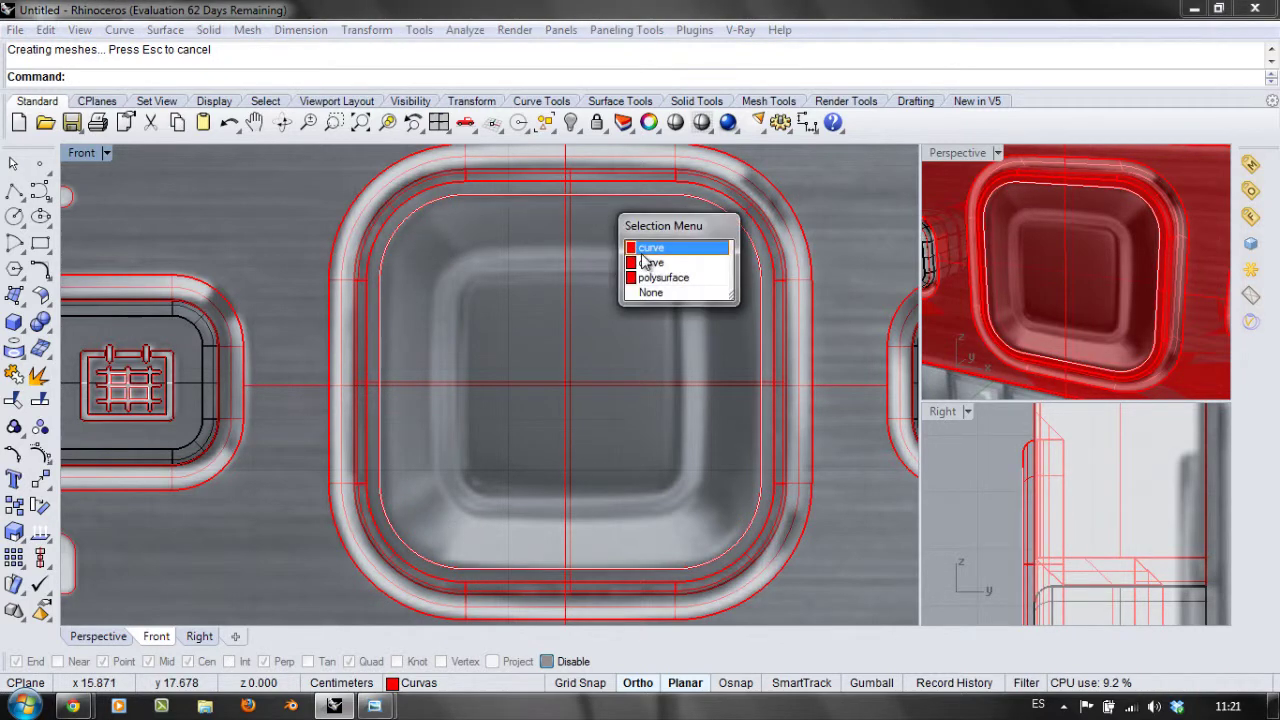
left_click(652, 263)
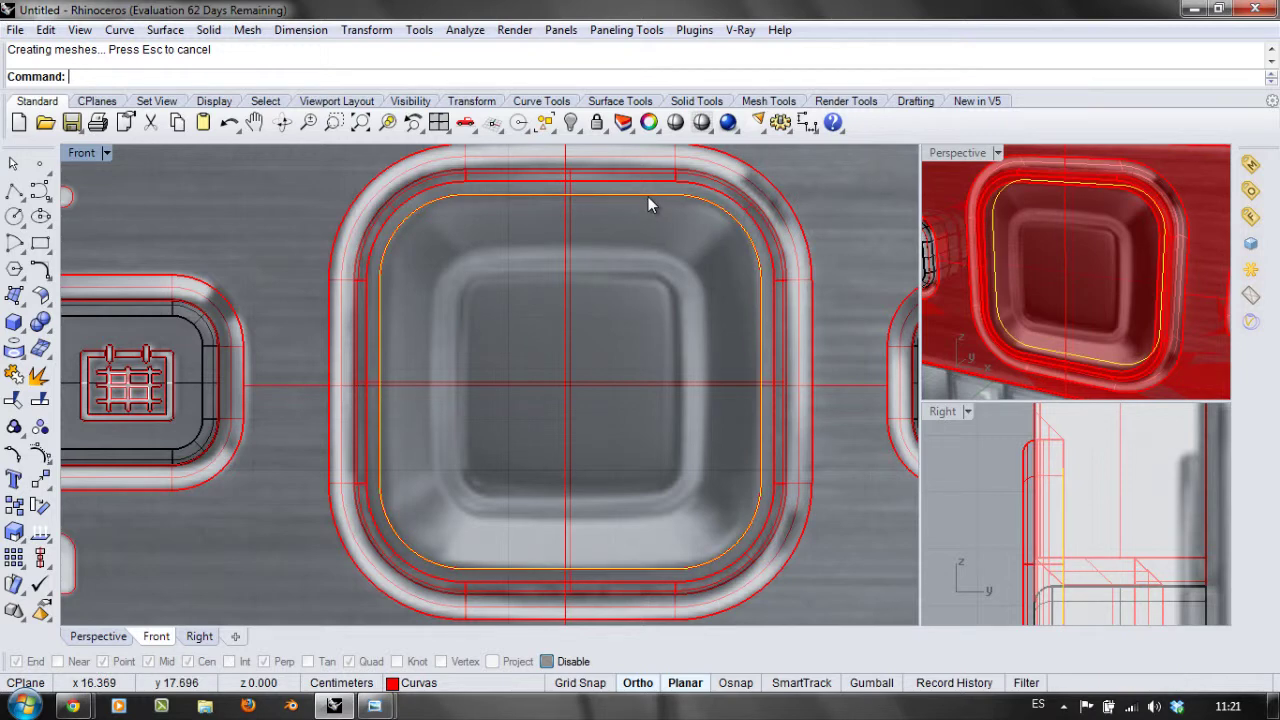
left_click(648, 196)
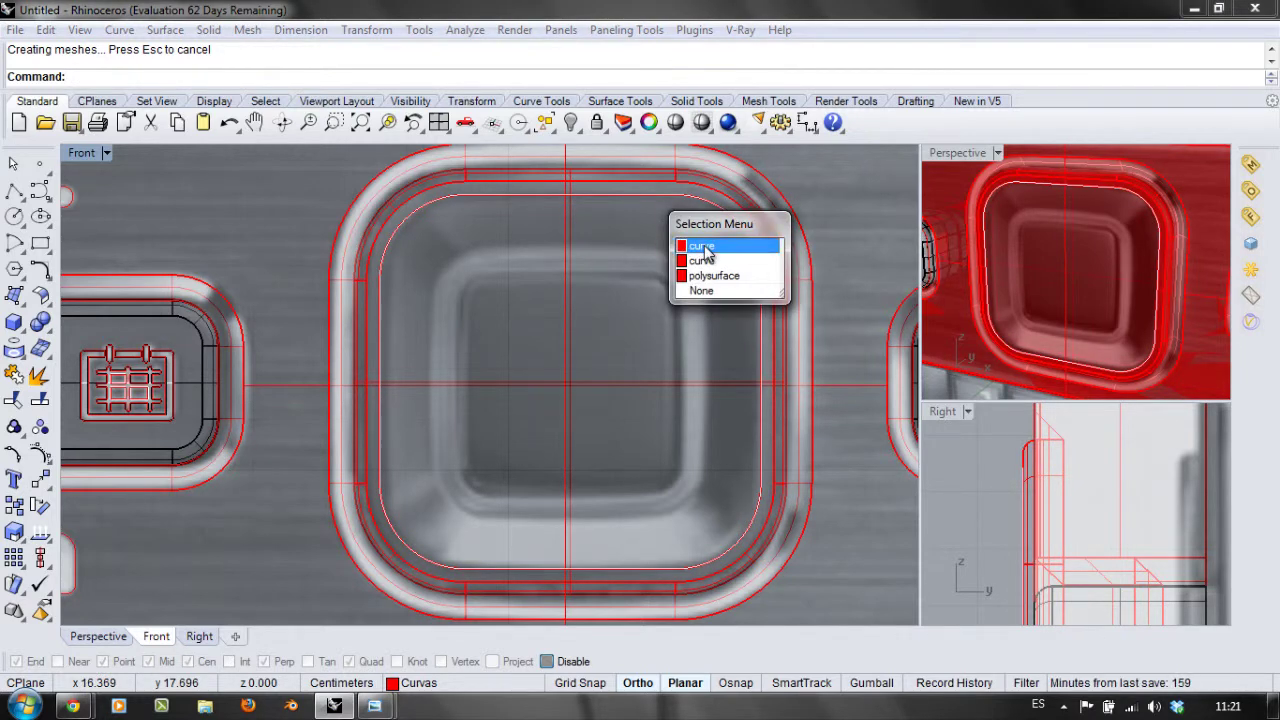
left_click(703, 247)
left_click(119, 30)
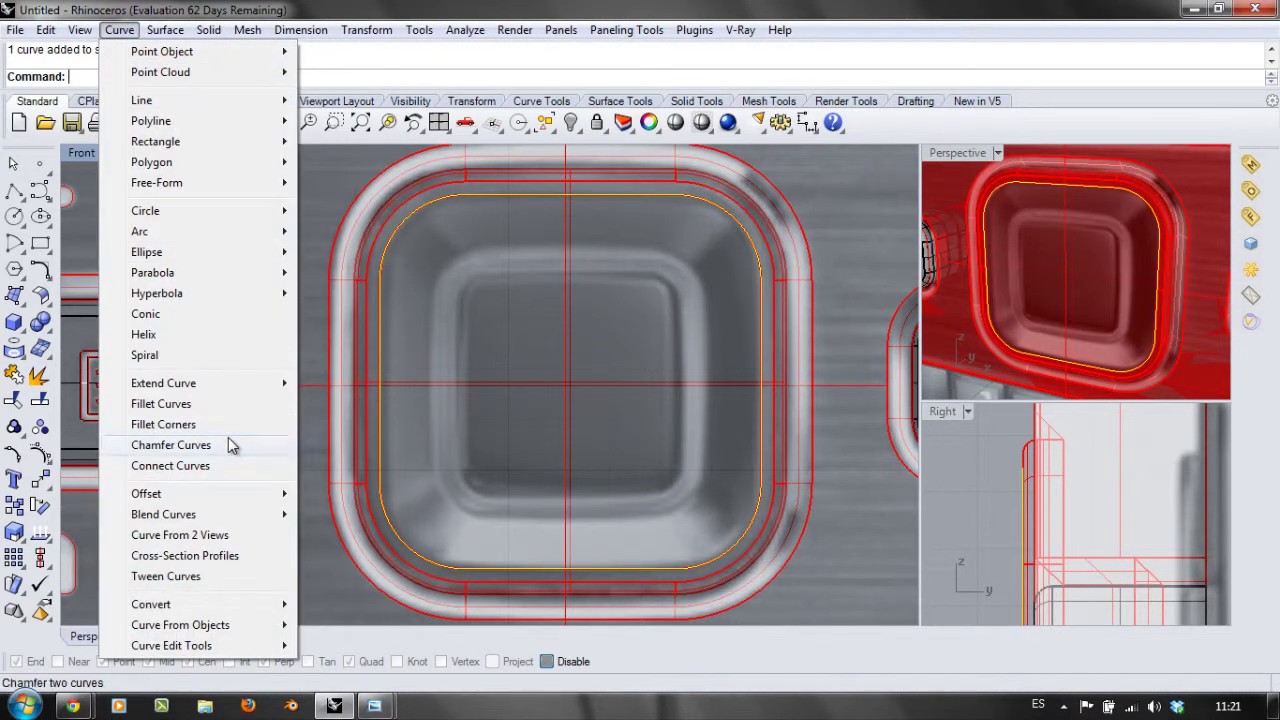
mouse_move(270, 493)
left_click(358, 514)
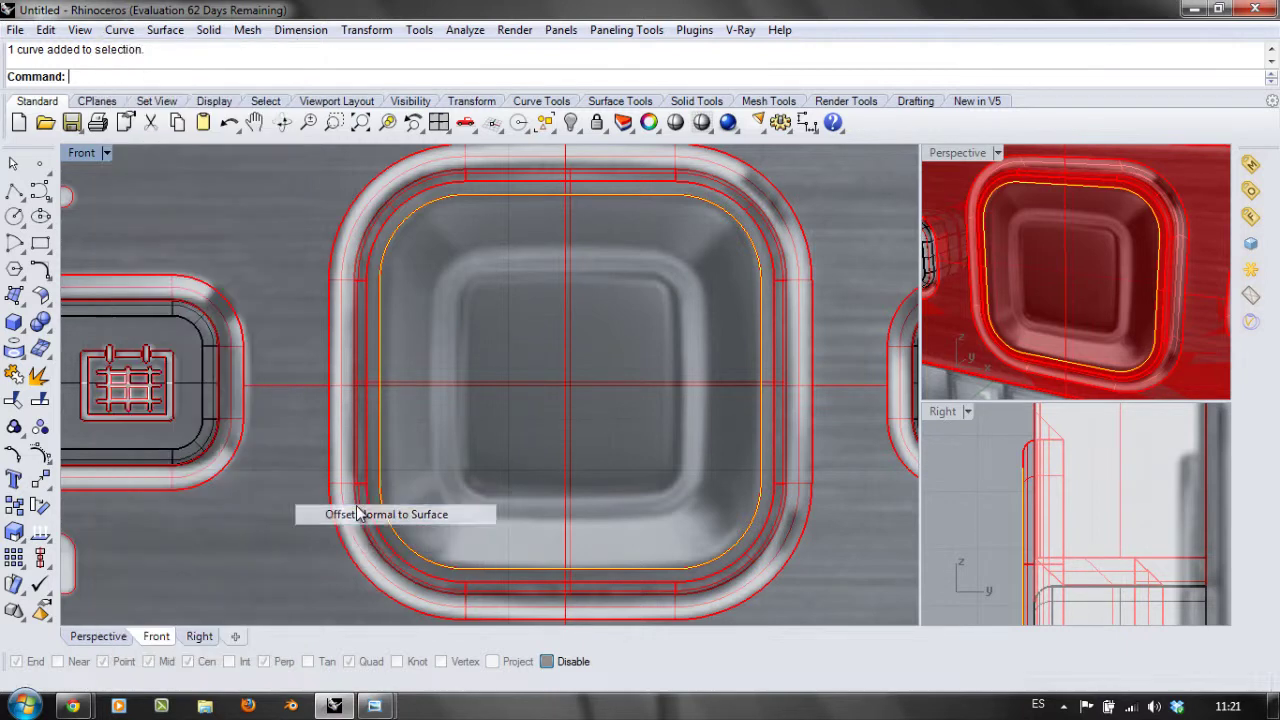
Step: Offset the centre button's front inner curve inward by 0.5 in the Front view to outline the recessed central pad
left_click(165, 30)
mouse_move(119, 37)
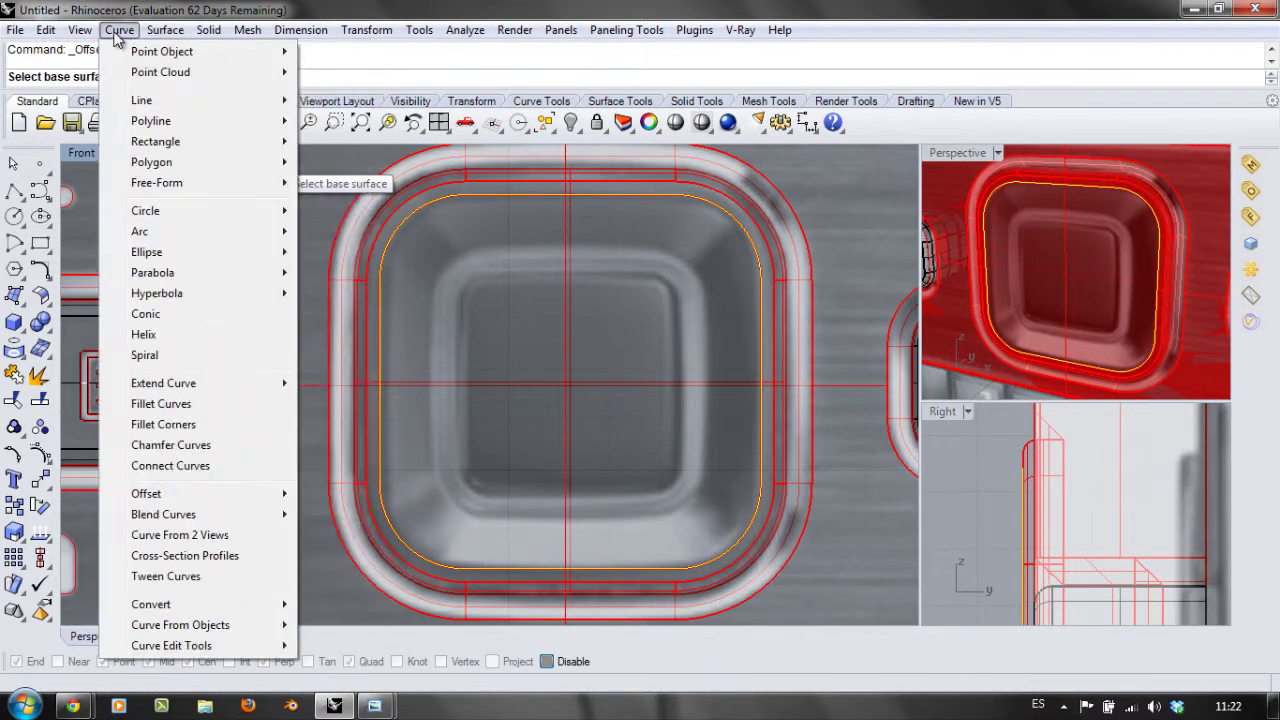
mouse_move(252, 496)
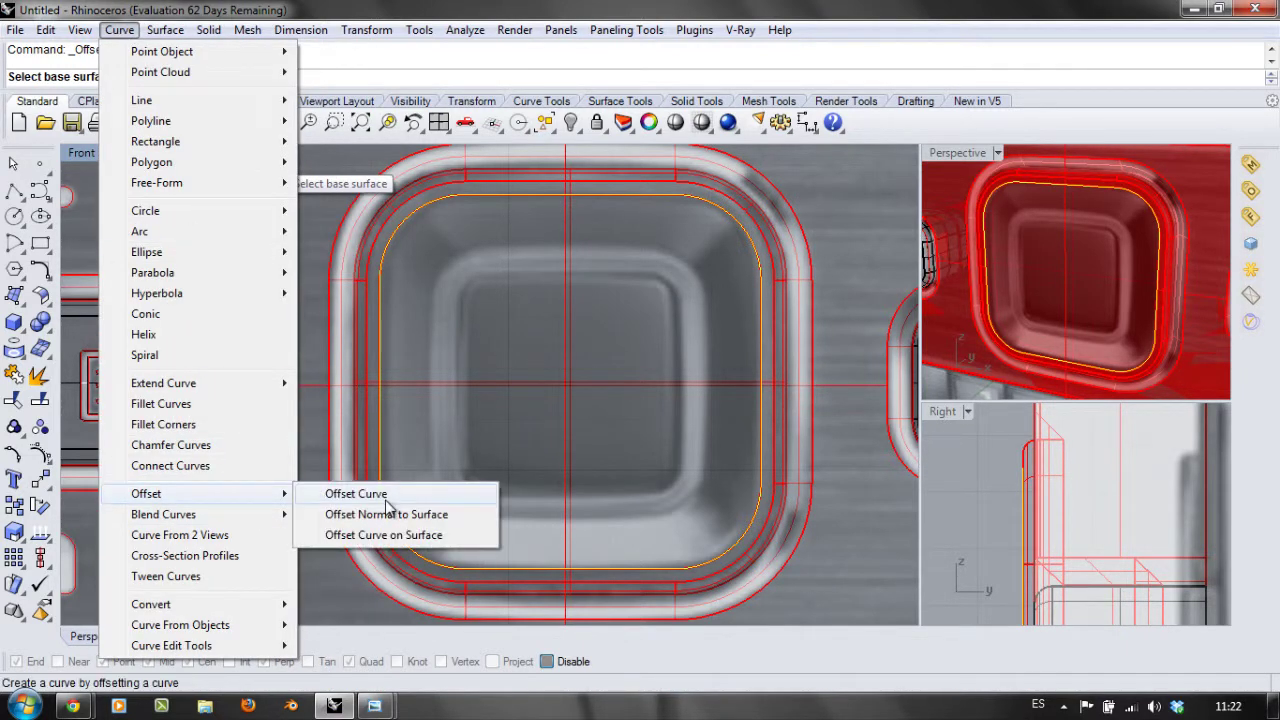
left_click(386, 500)
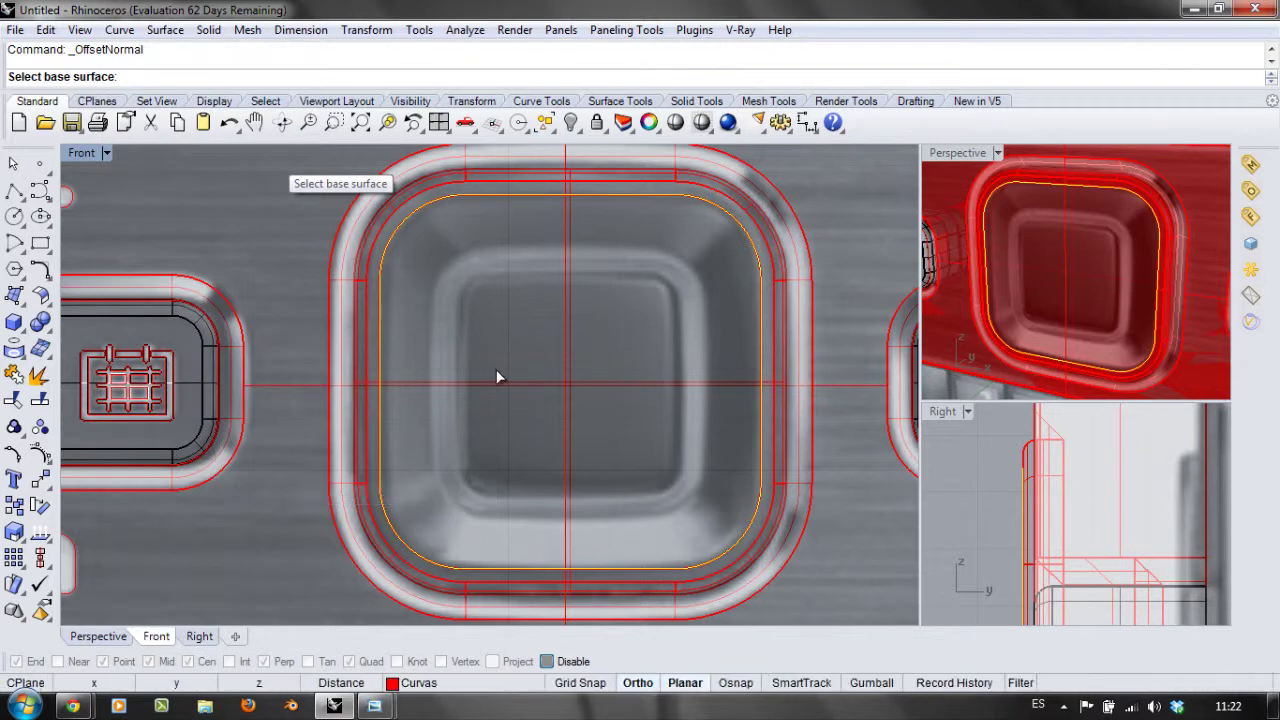
left_click(383, 418)
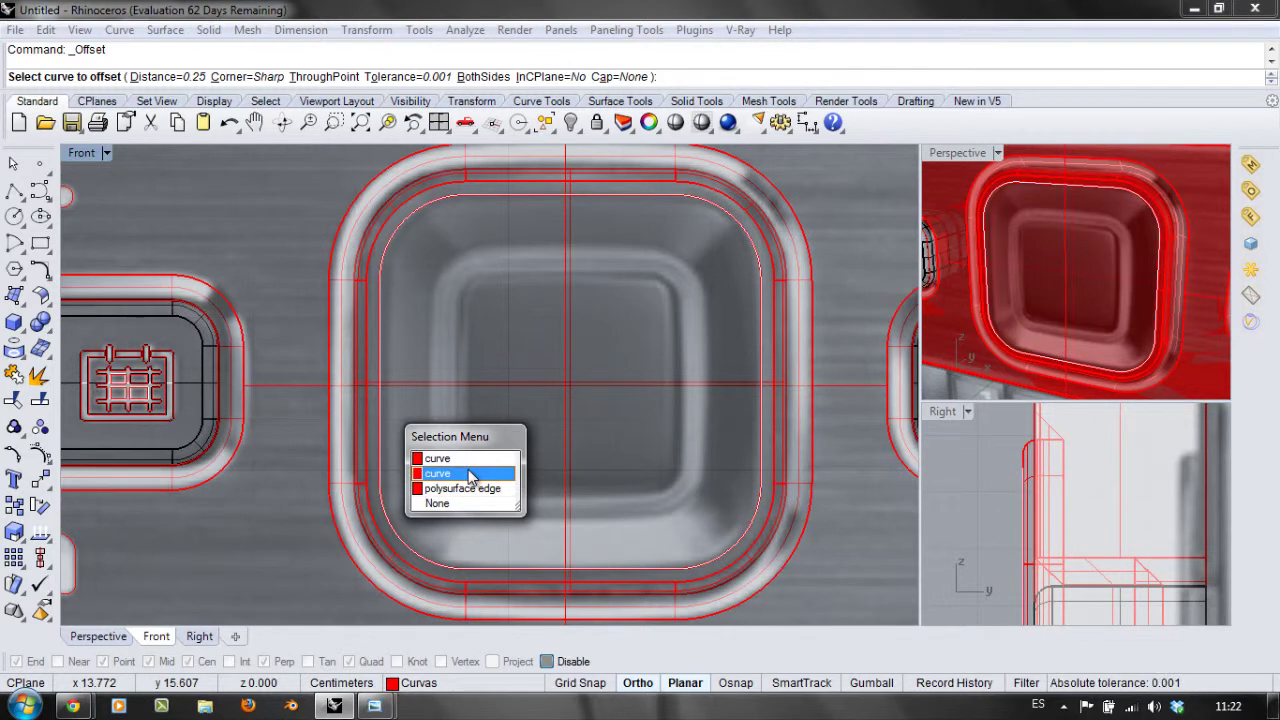
left_click(470, 474)
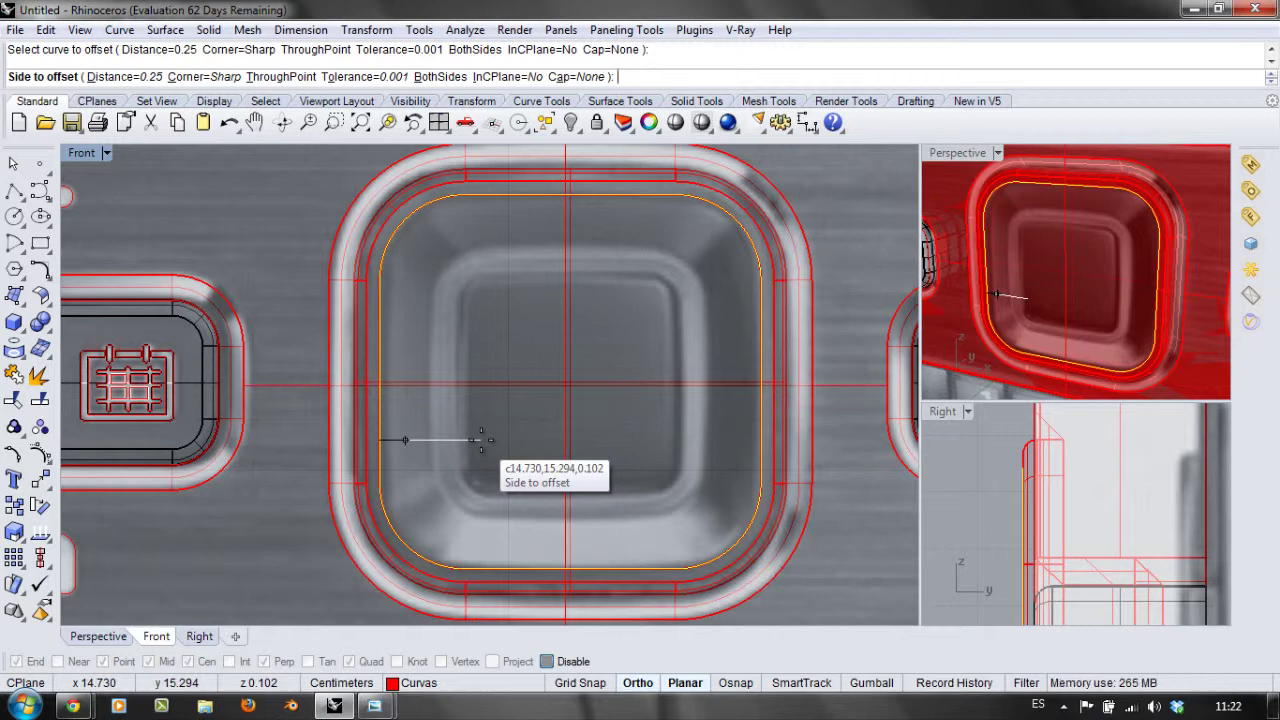
type(".4")
key("Return")
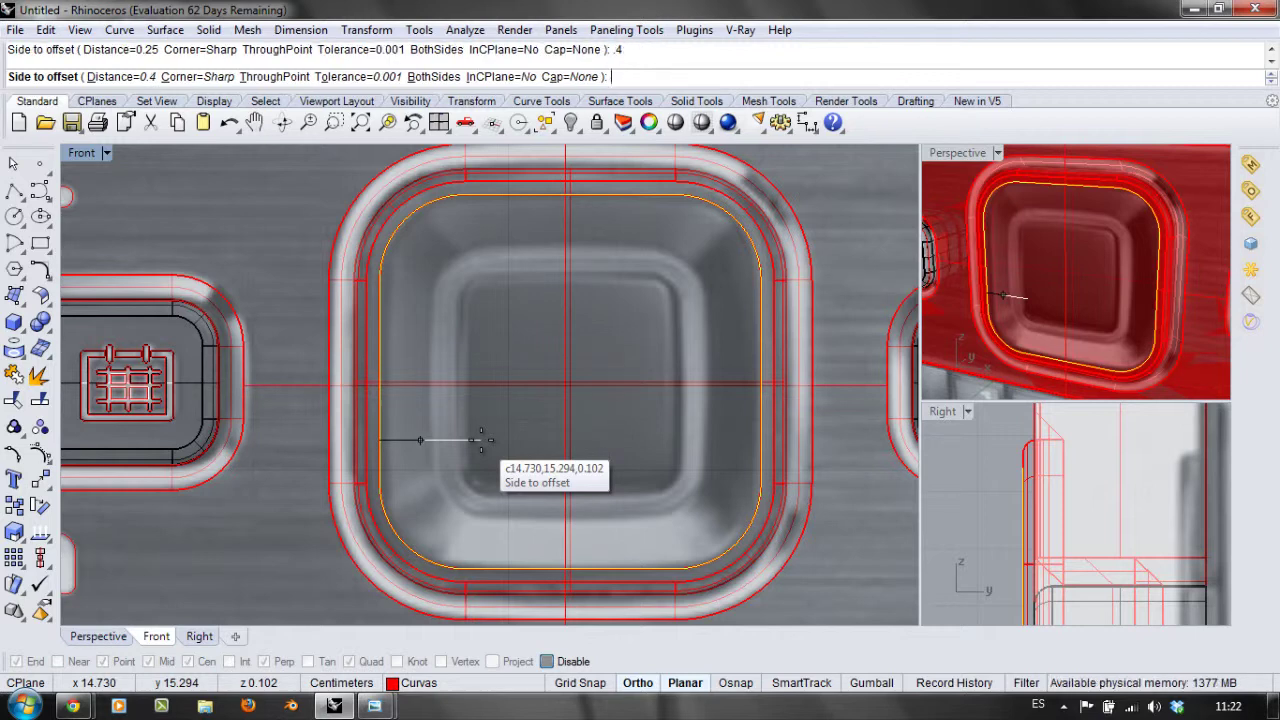
key("Return")
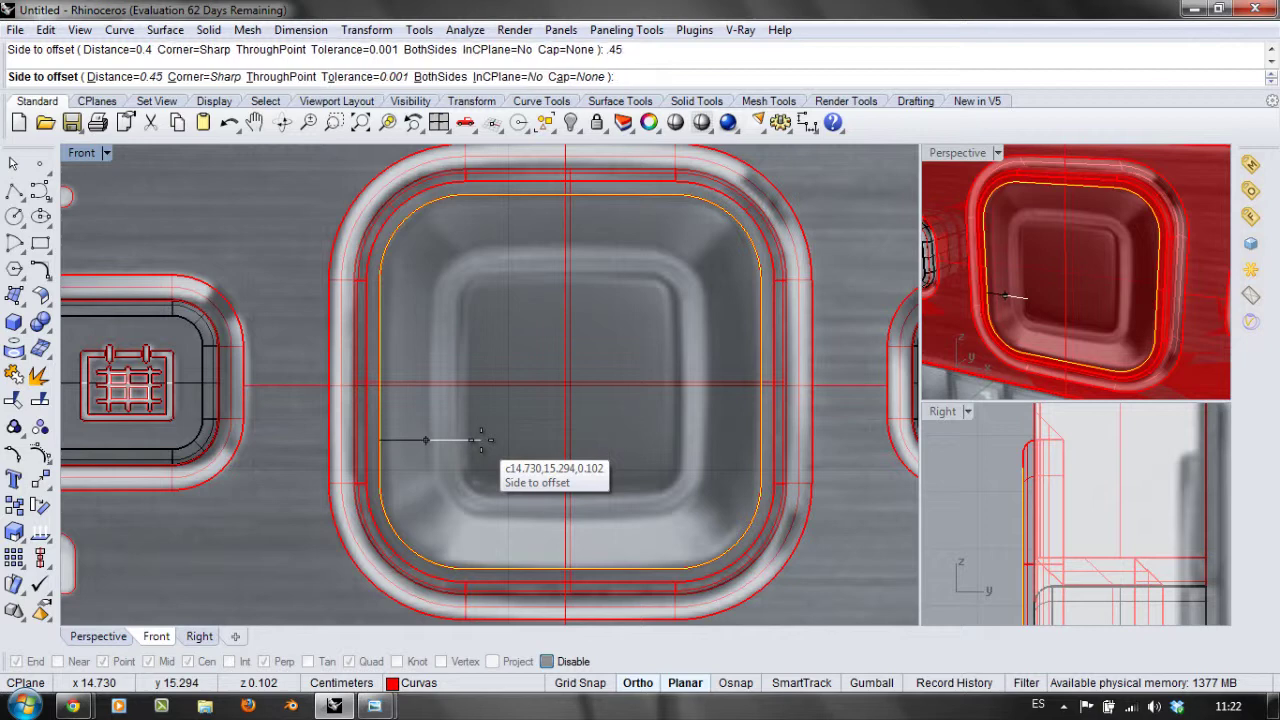
key("Return")
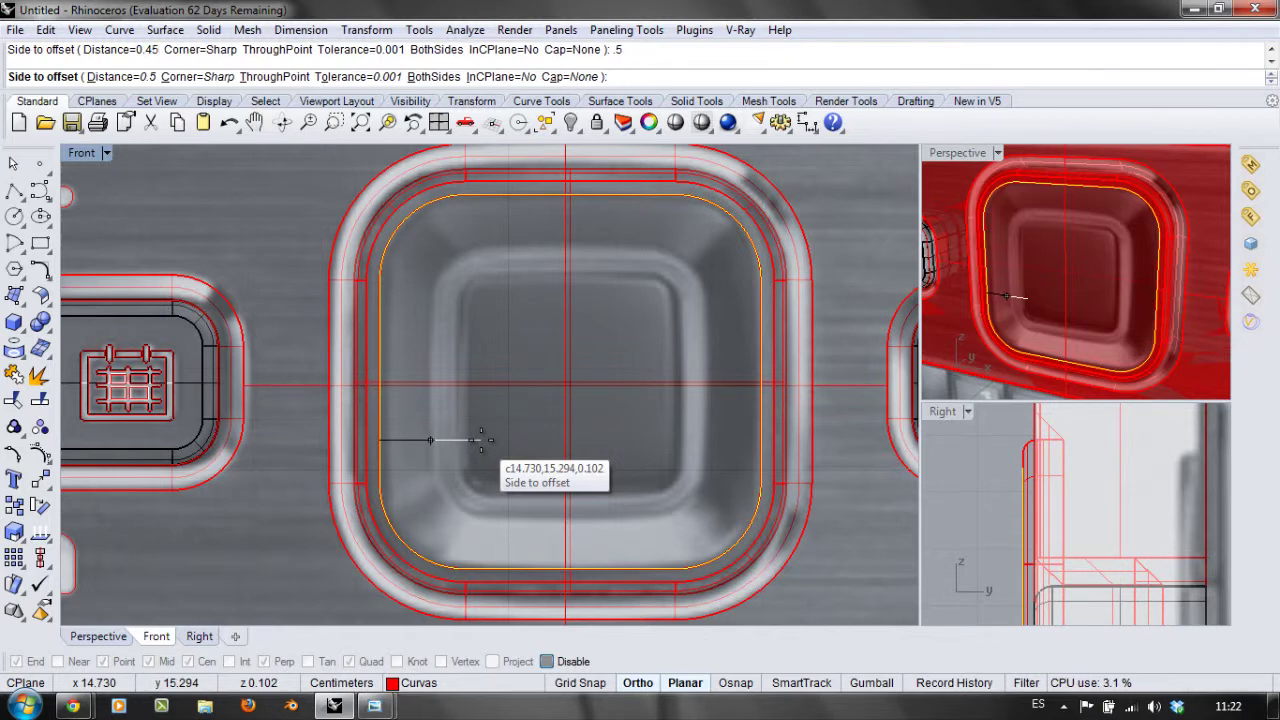
left_click(481, 440)
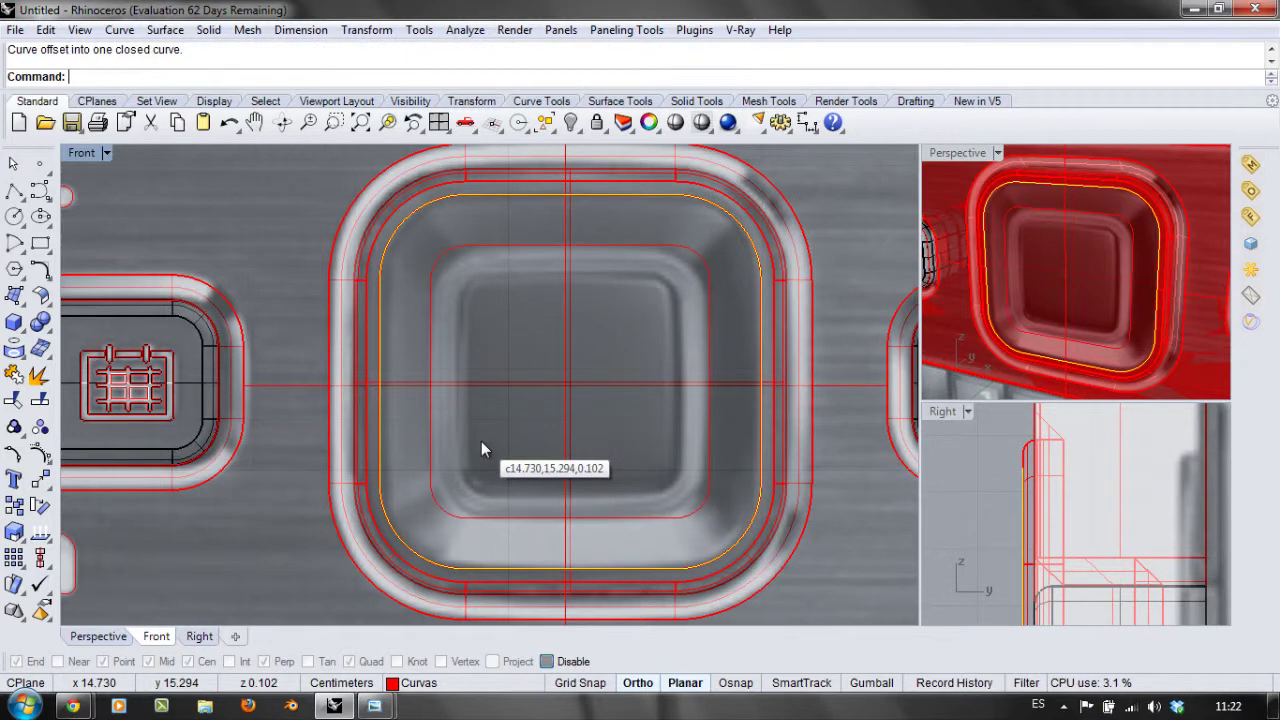
Step: Move the new inner offset curve horizontally about 0.23 cm into the phone body in the Right view
left_click(449, 254)
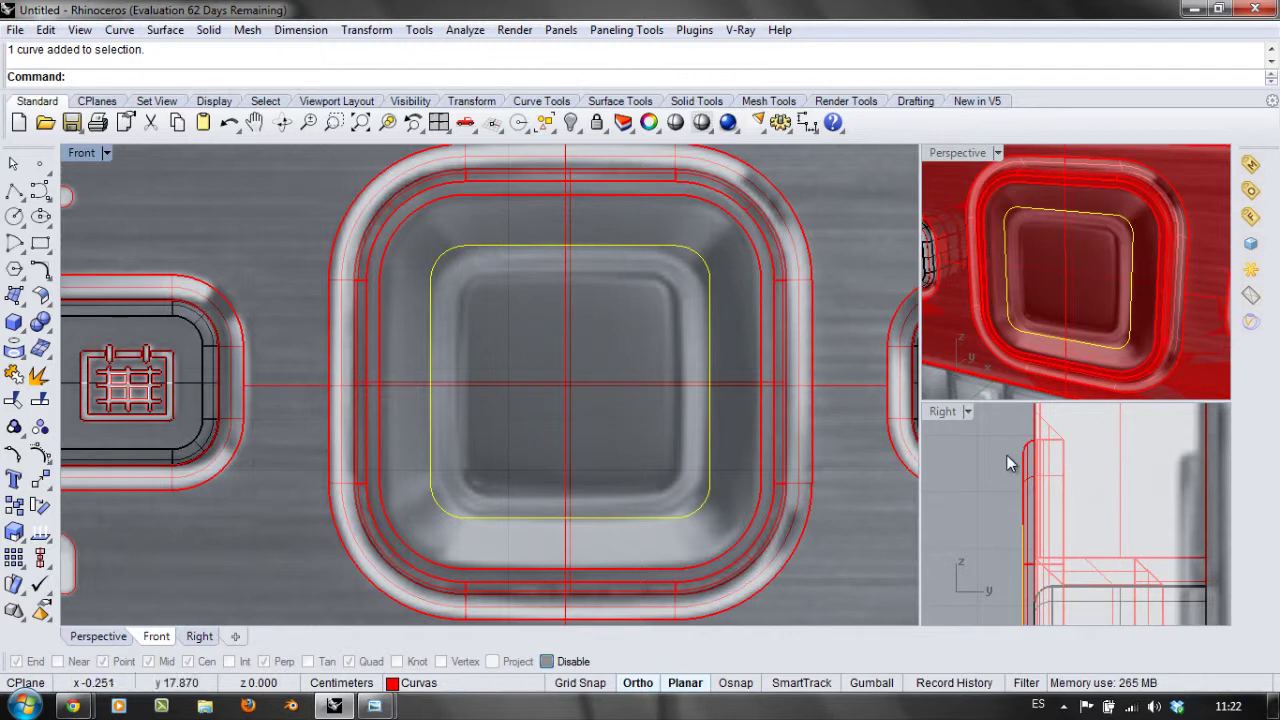
right_click_drag(1065, 558, 1060, 475)
scroll(1015, 433, "up", 4)
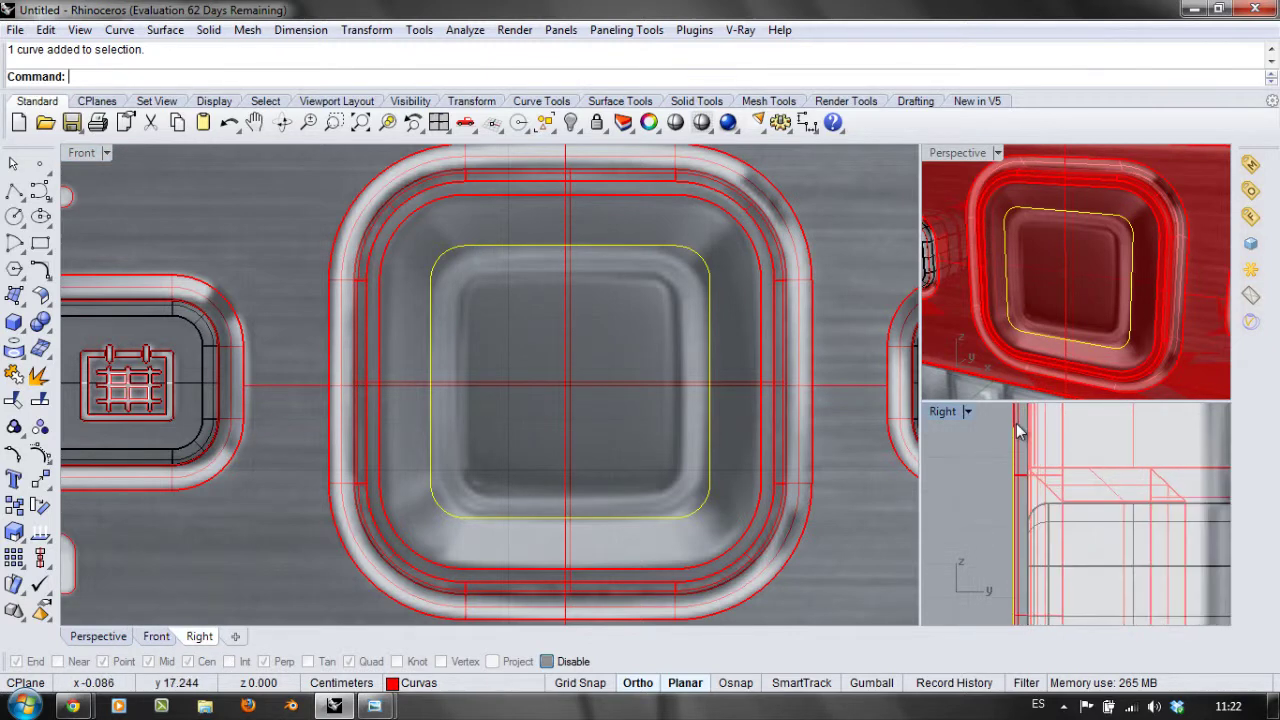
left_click_drag(1015, 440, 1105, 443)
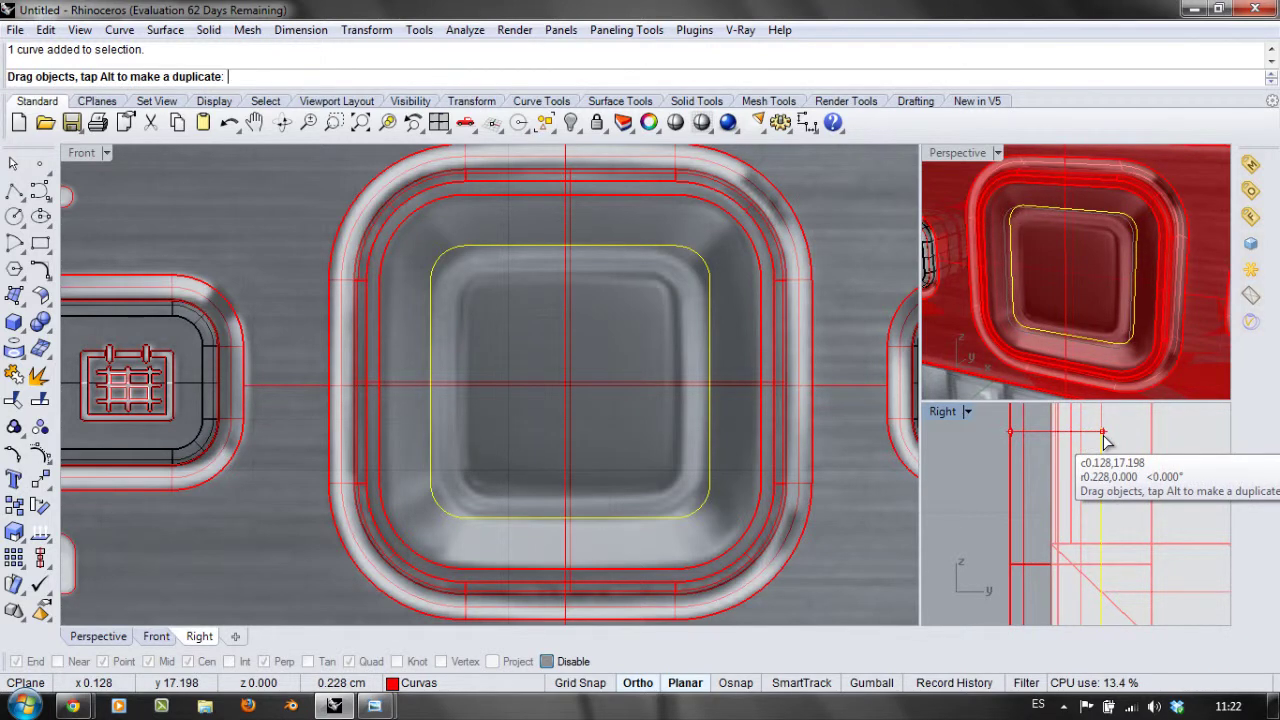
Step: Set the inner offset curve's horizontal move into the phone body to 0.3 cm and place it in the Right view
type(".3")
key("Return")
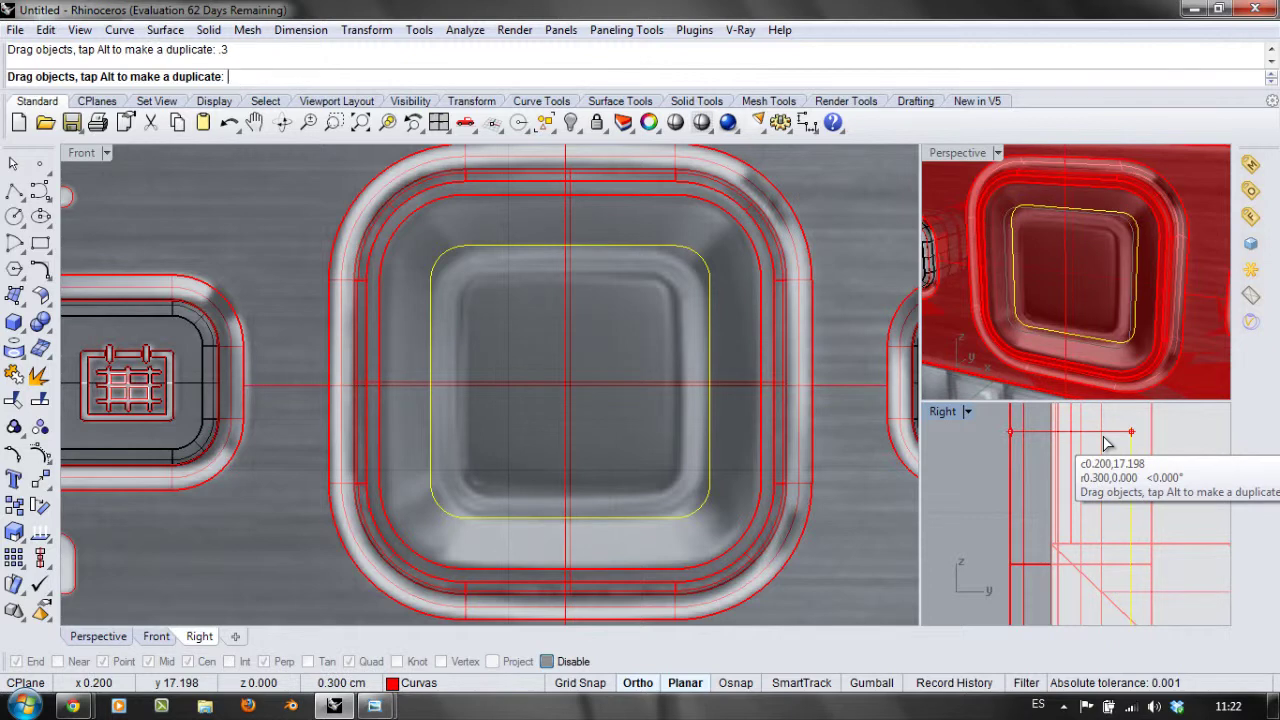
left_click_drag(1107, 443, 1108, 436)
right_click_drag(1129, 229, 1149, 265)
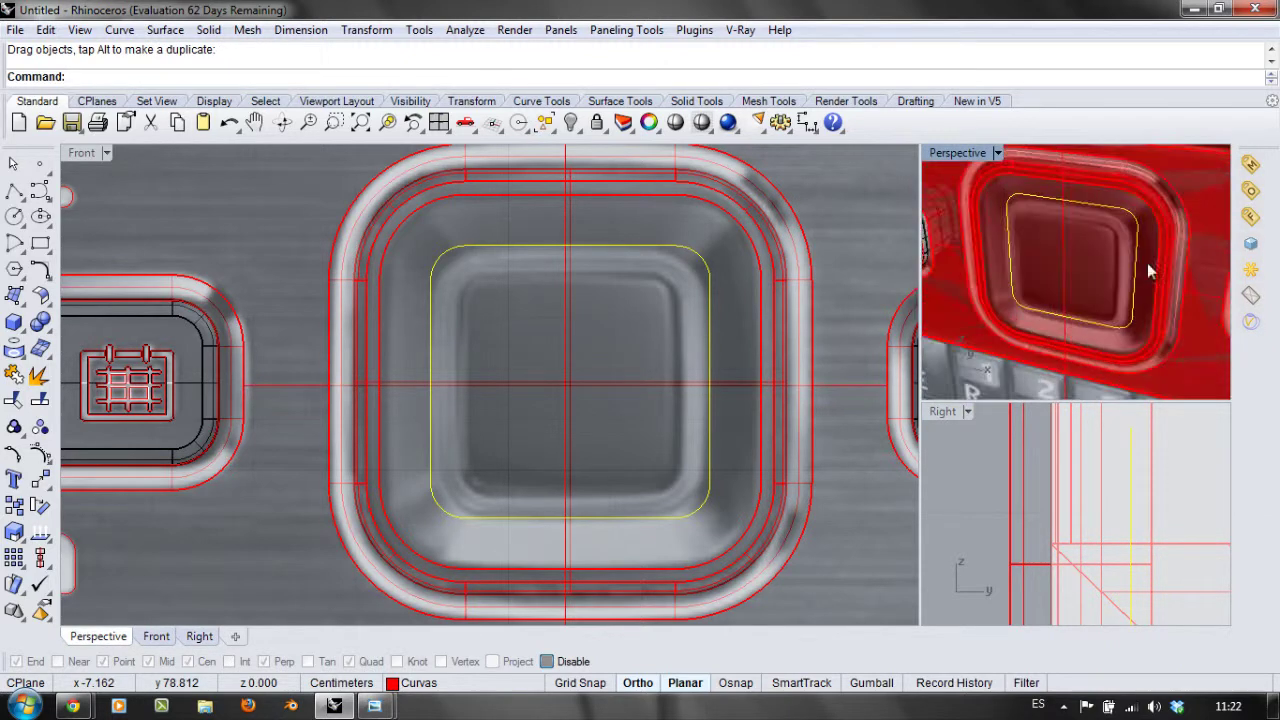
Step: Turn off the Imagen Frente layer and clear the curve selection
left_click(412, 683)
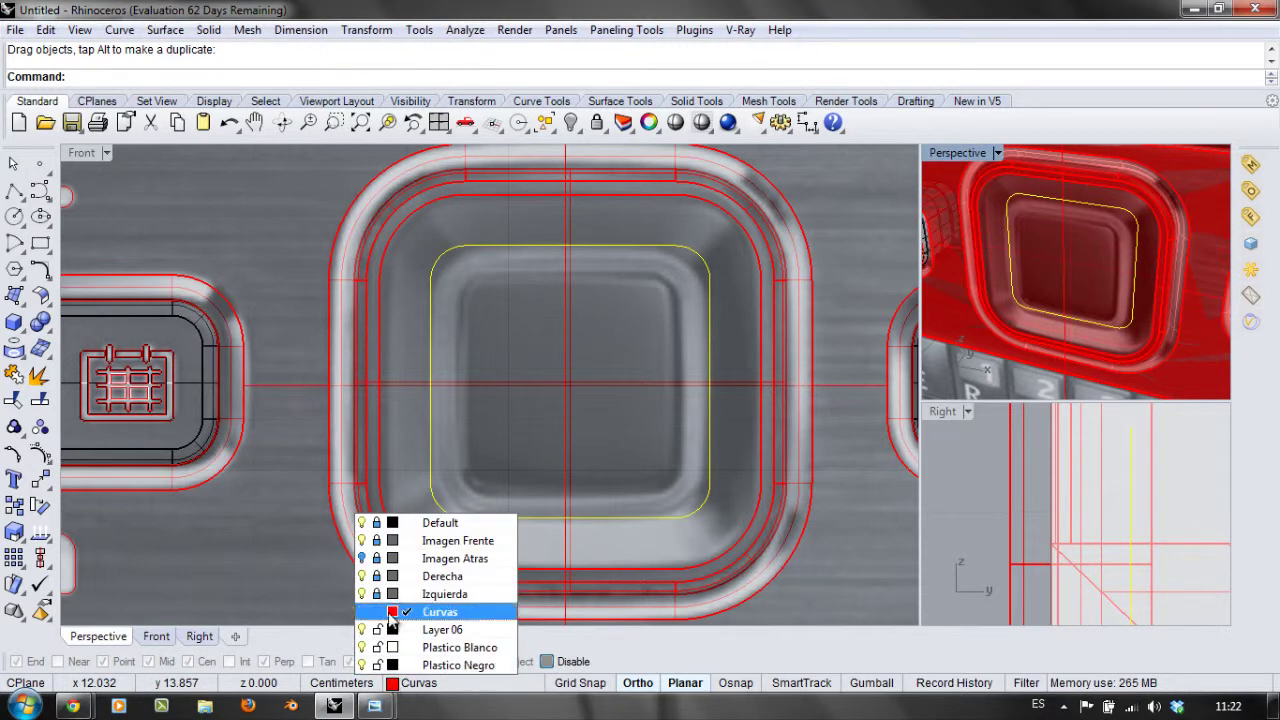
left_click(362, 558)
left_click(362, 540)
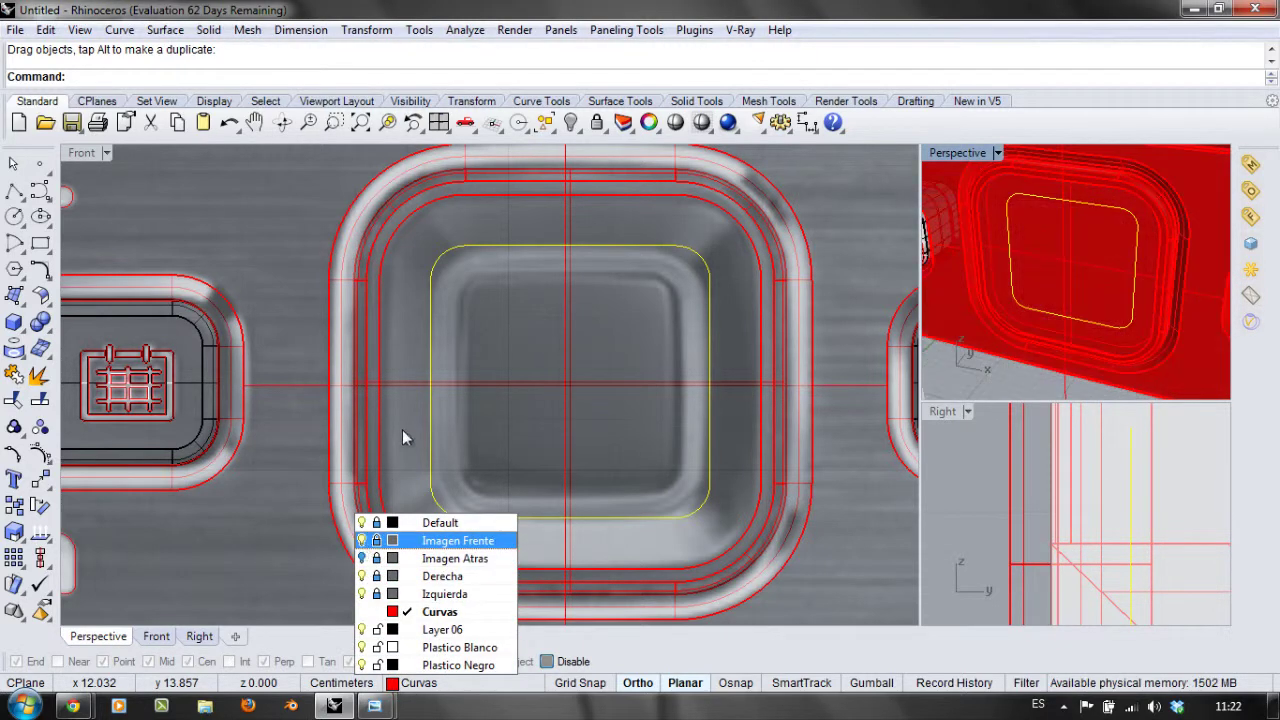
left_click(501, 305)
left_click(501, 305)
right_click_drag(1064, 317, 1020, 260)
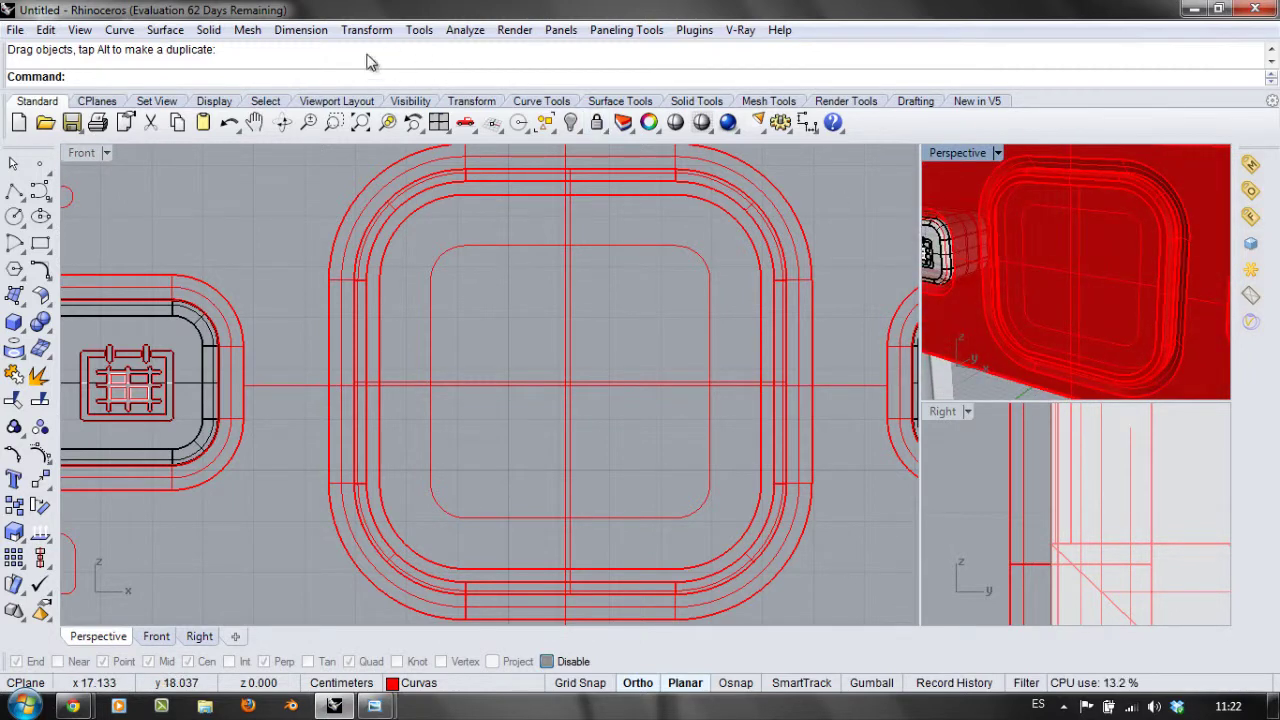
Step: Loft a surface between the recessed inner curve and the navigation key's front inner curve to form the sloped wall
left_click(165, 30)
left_click(180, 70)
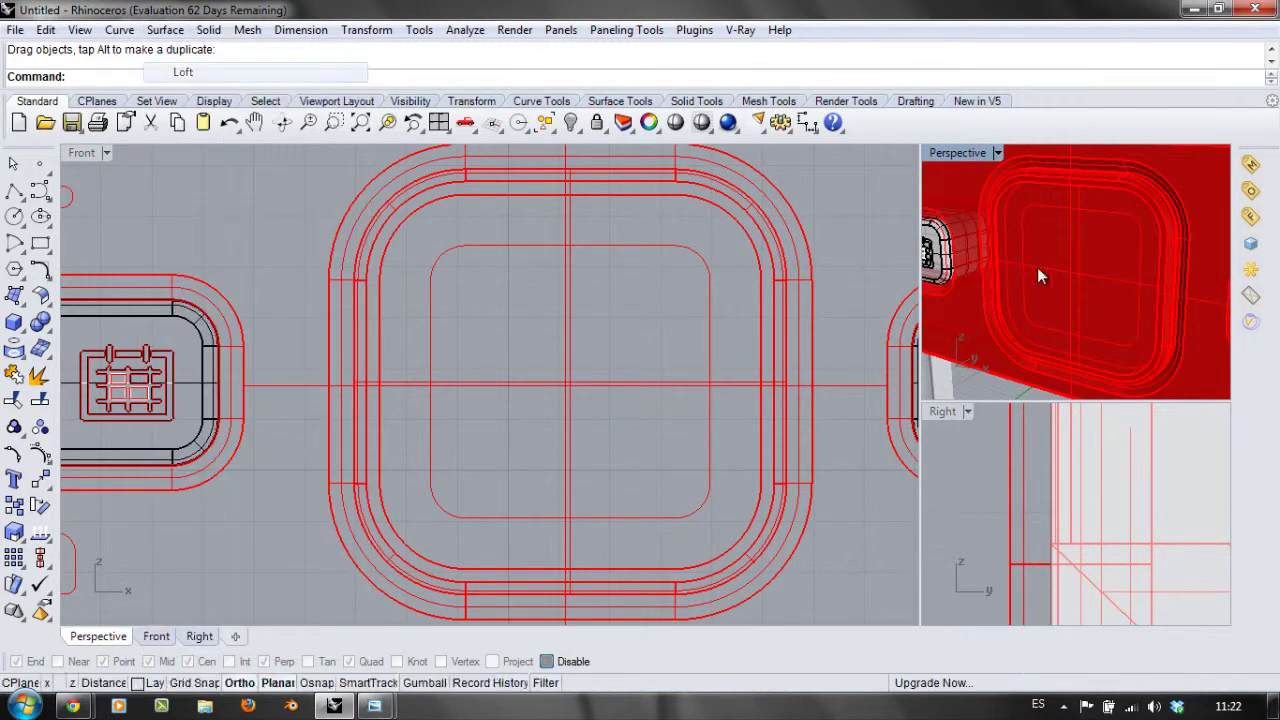
left_click(1126, 215)
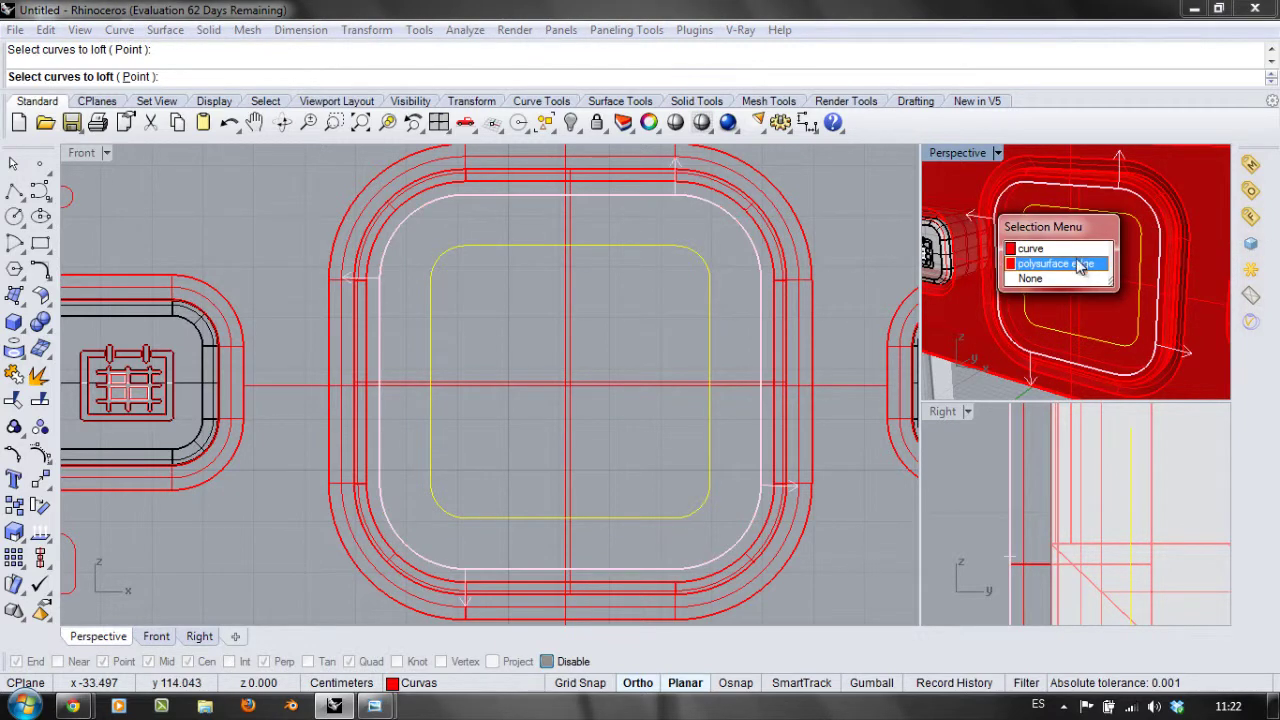
left_click(1077, 248)
key("Return")
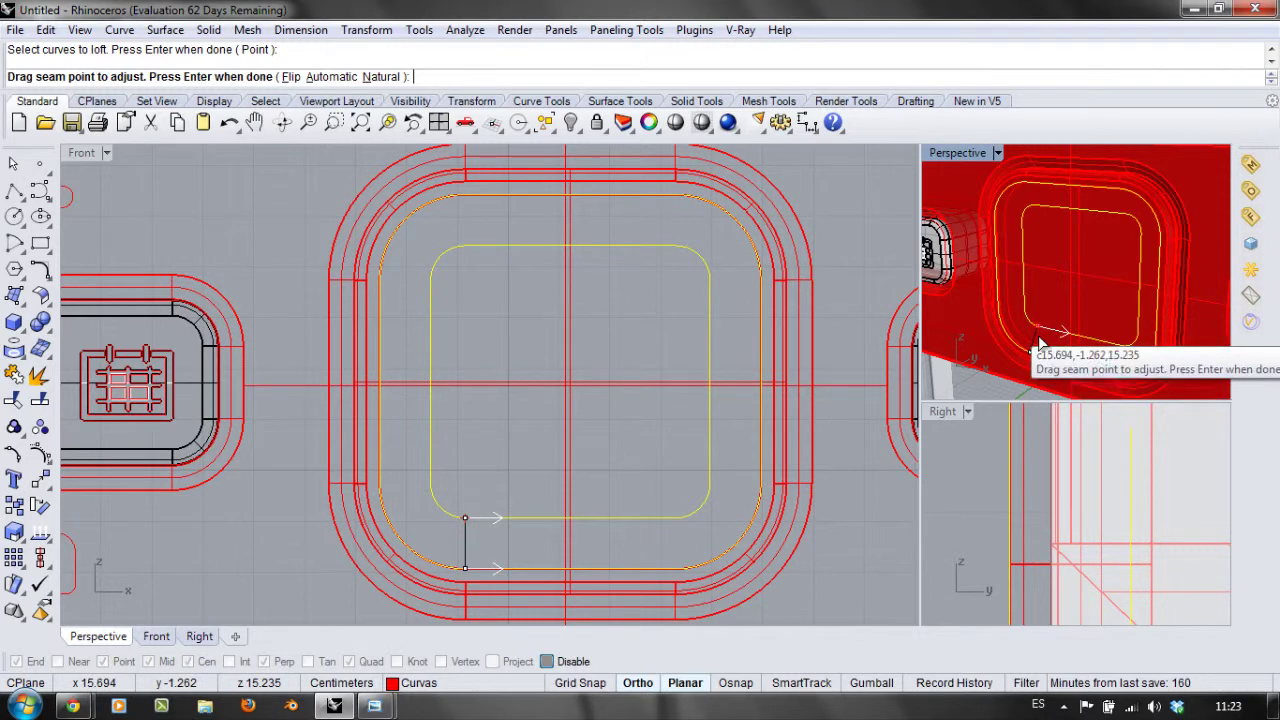
left_click(1053, 300)
key("Return")
left_click(251, 474)
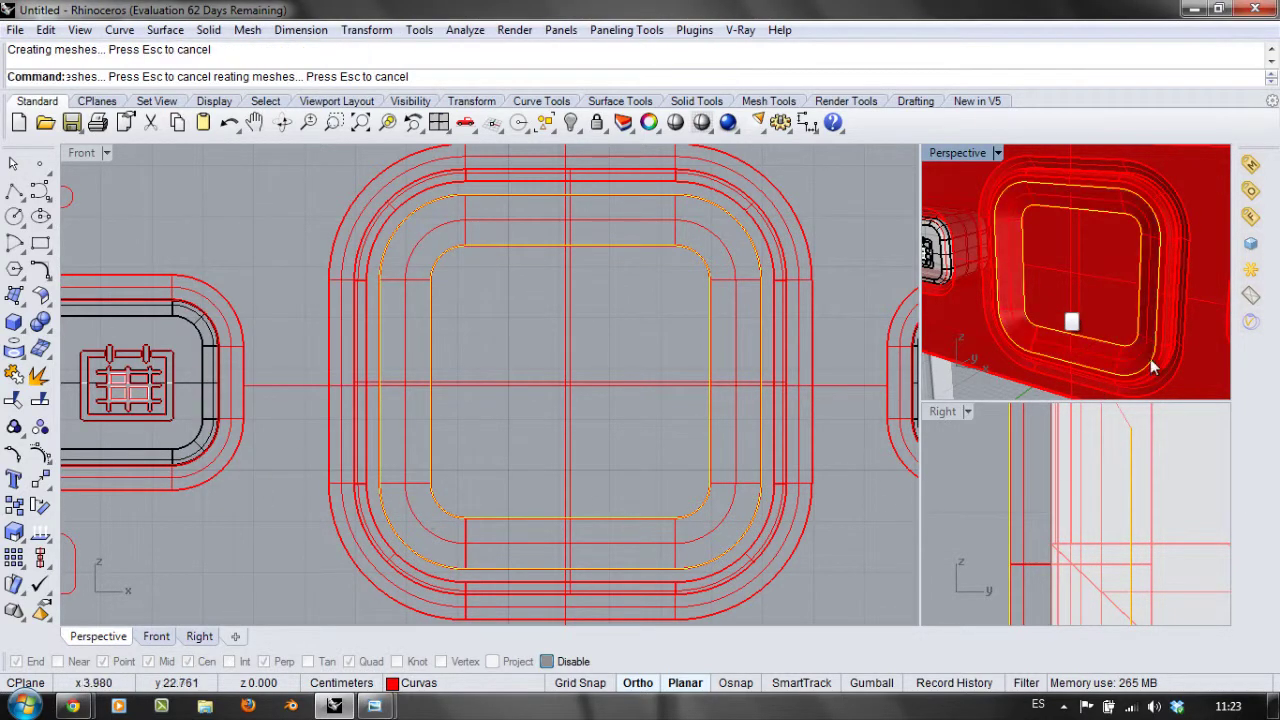
right_click_drag(1017, 249, 1064, 266)
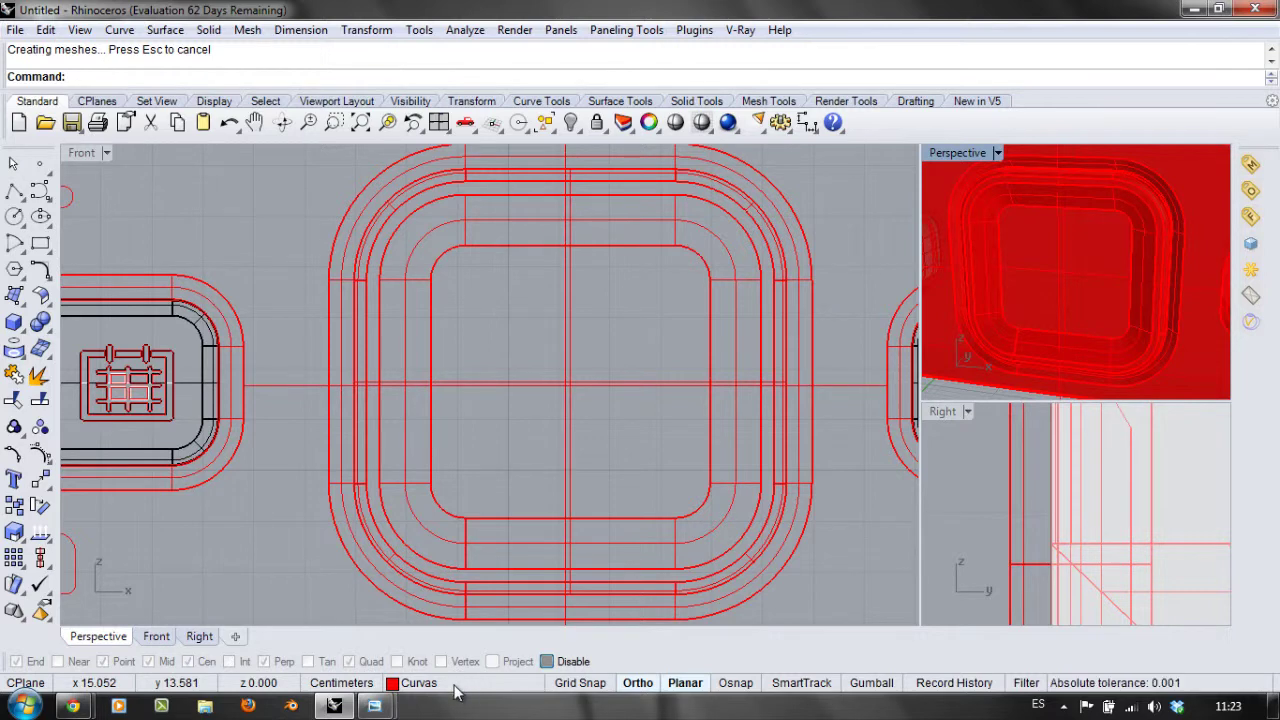
Step: Turn the Imagen Frente layer back on to show the reference image behind the key in the Front view
left_click(415, 683)
left_click(361, 540)
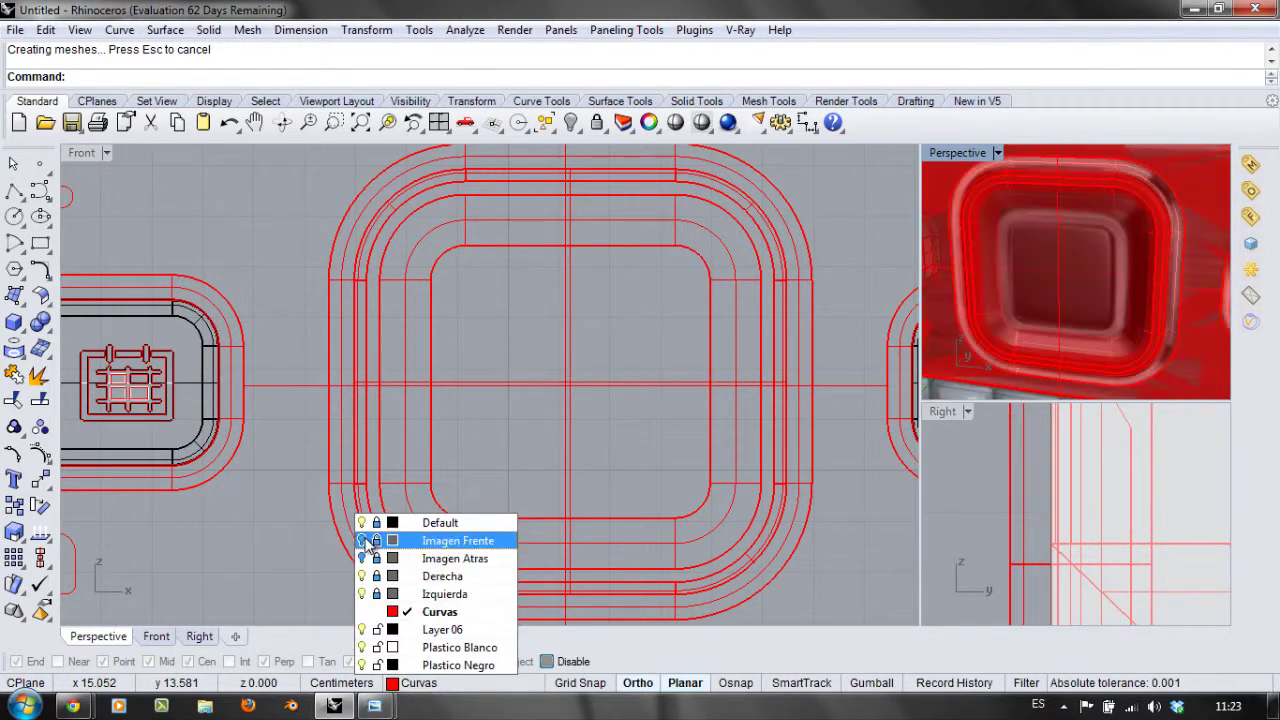
left_click(509, 297)
right_click_drag(509, 297, 471, 322)
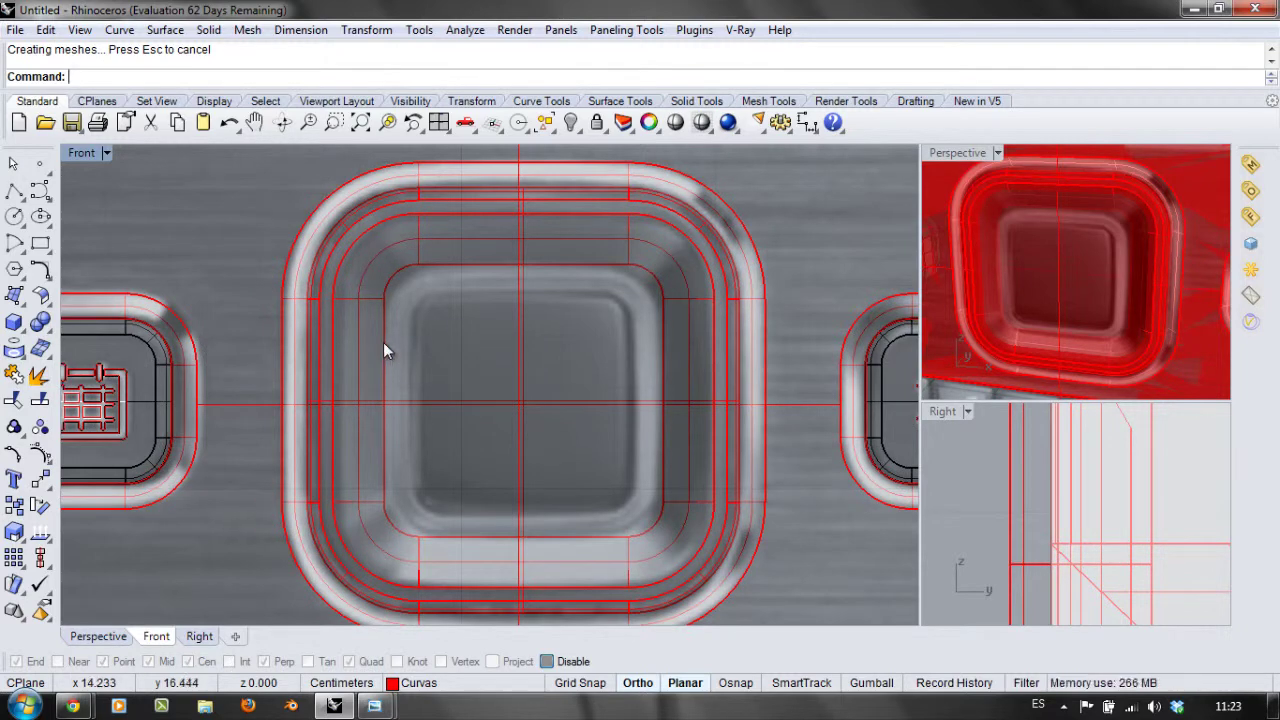
Step: Offset the recessed inner curve inward by 0.25 in the Front view to outline the flat central pad
left_click(395, 287)
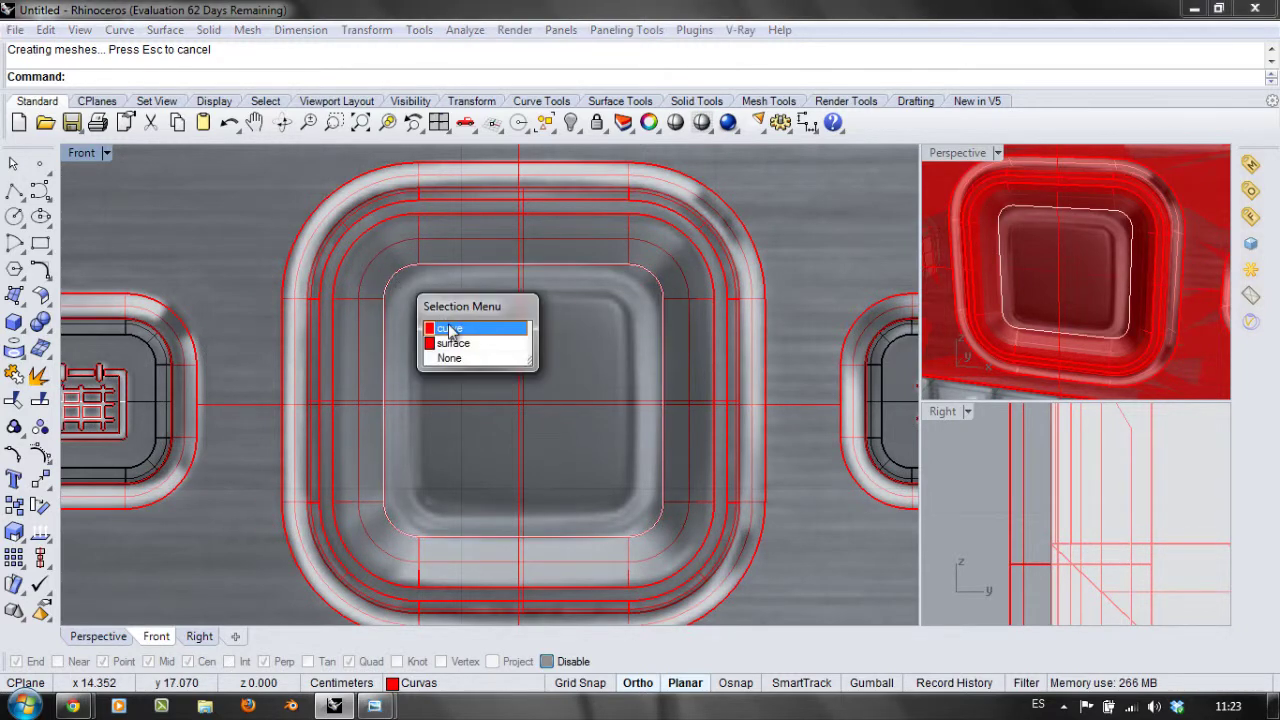
key("Escape")
left_click(119, 29)
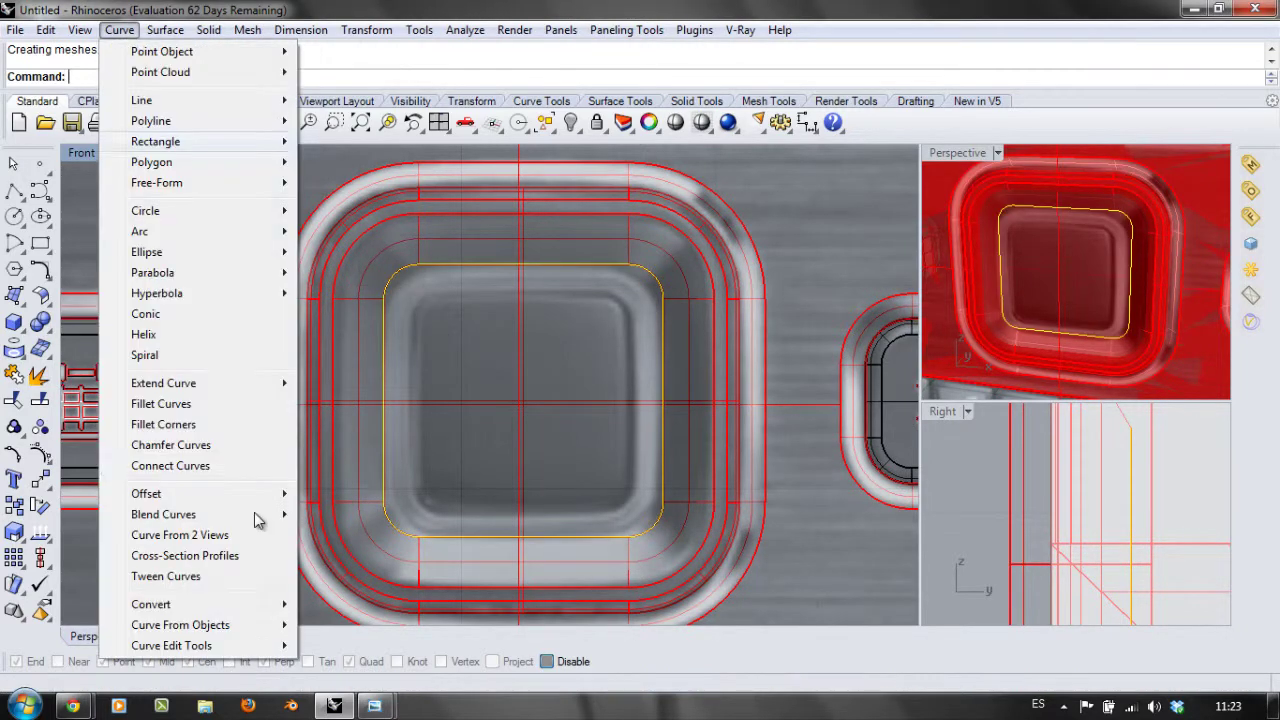
mouse_move(287, 499)
left_click(355, 494)
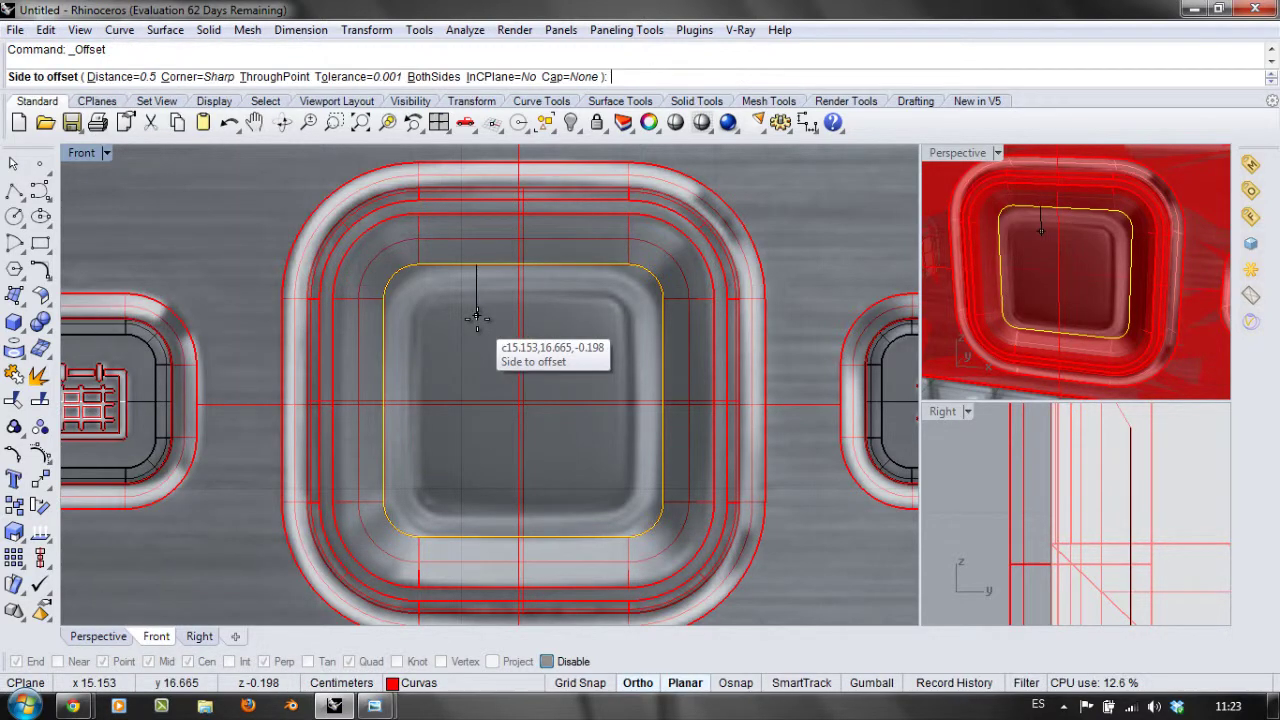
type(".3")
key("Return")
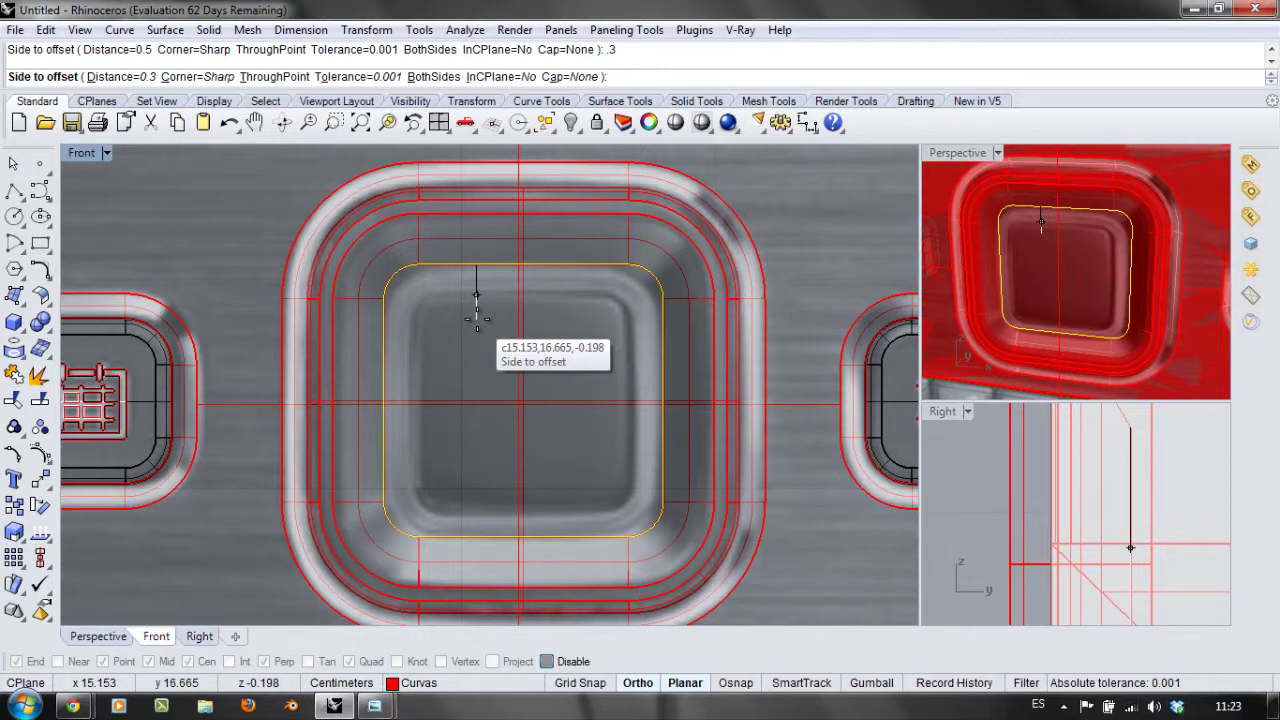
type(".2")
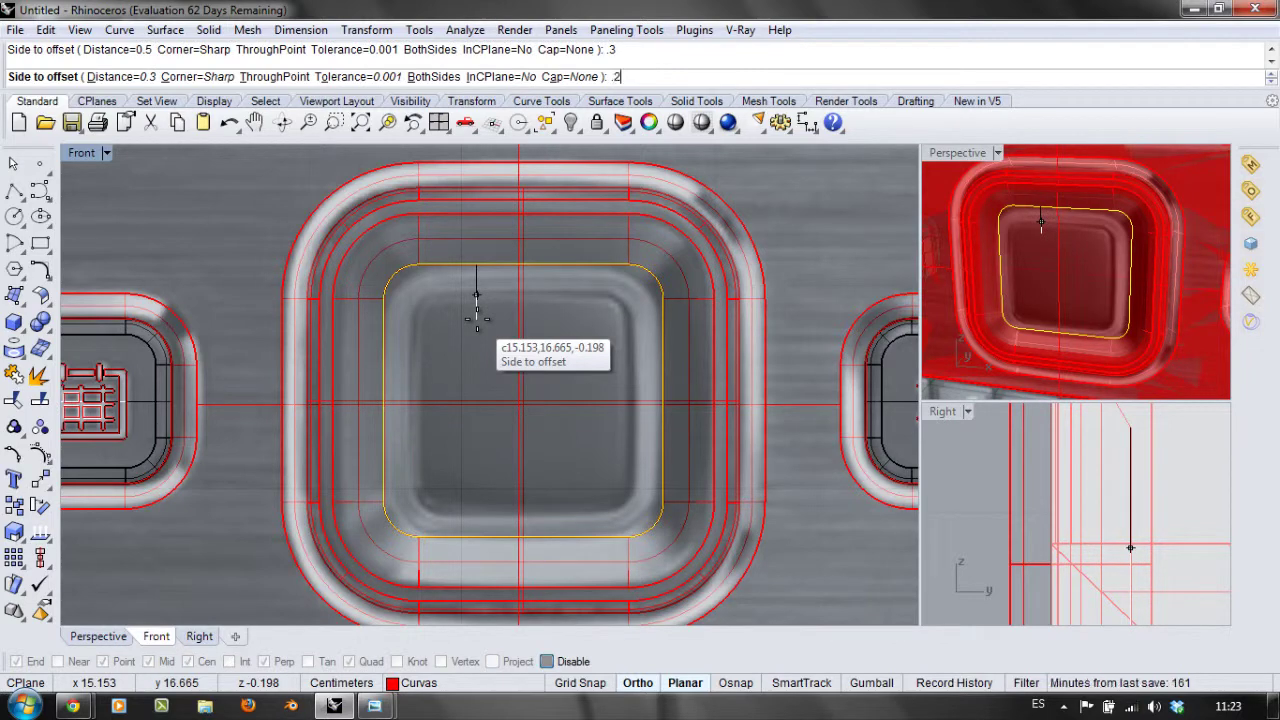
type("5")
key("Return")
left_click(477, 318)
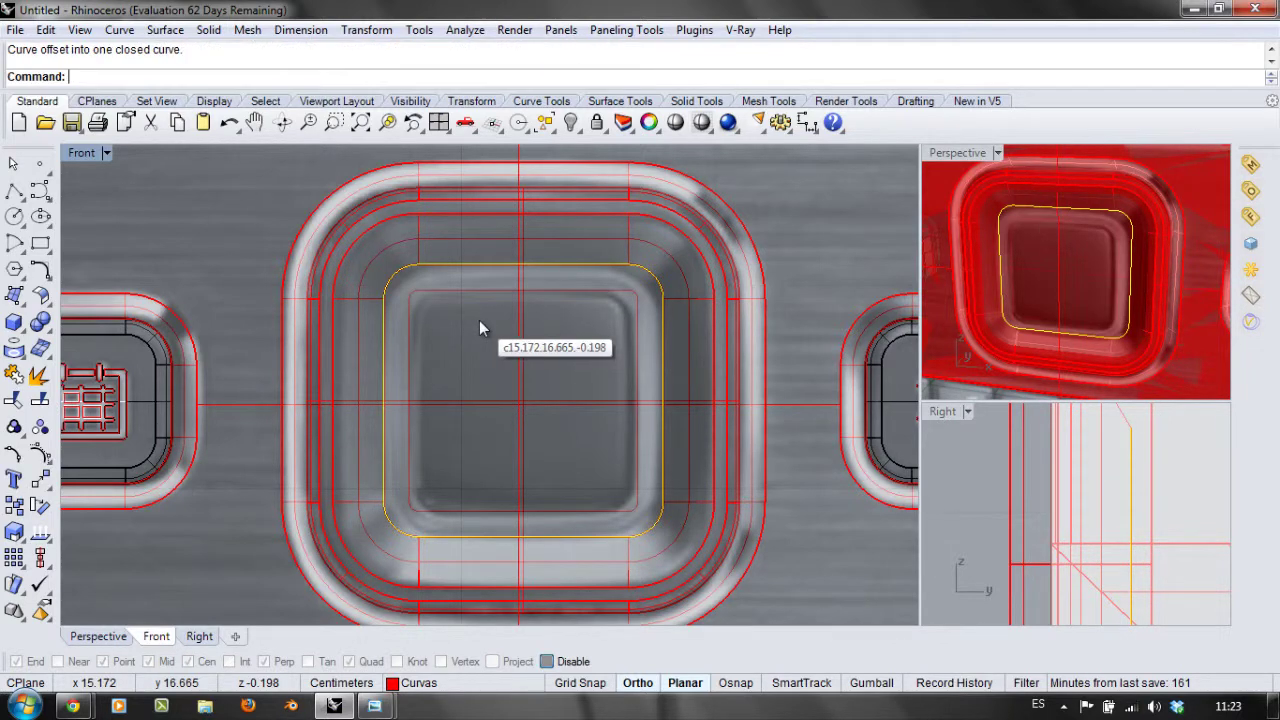
key("Escape")
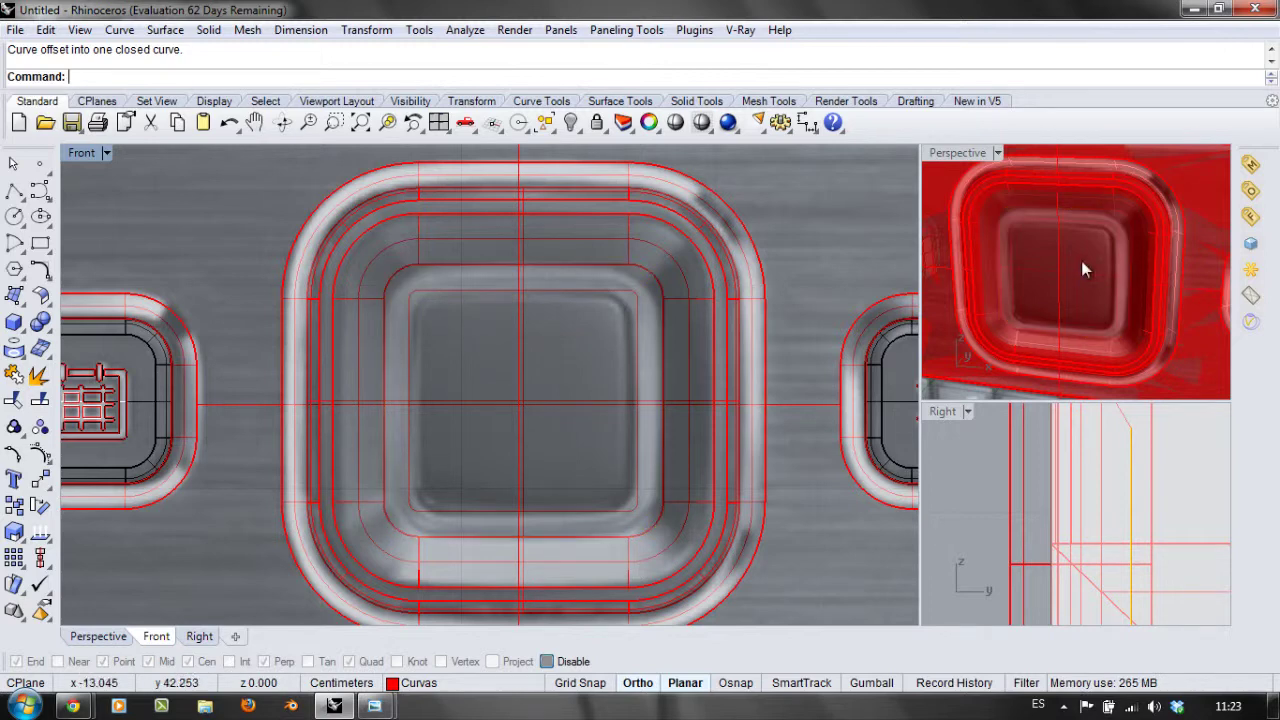
Step: Hide the Imagen Frente reference image layer to expose the recess curves in the Perspective view
left_click(443, 686)
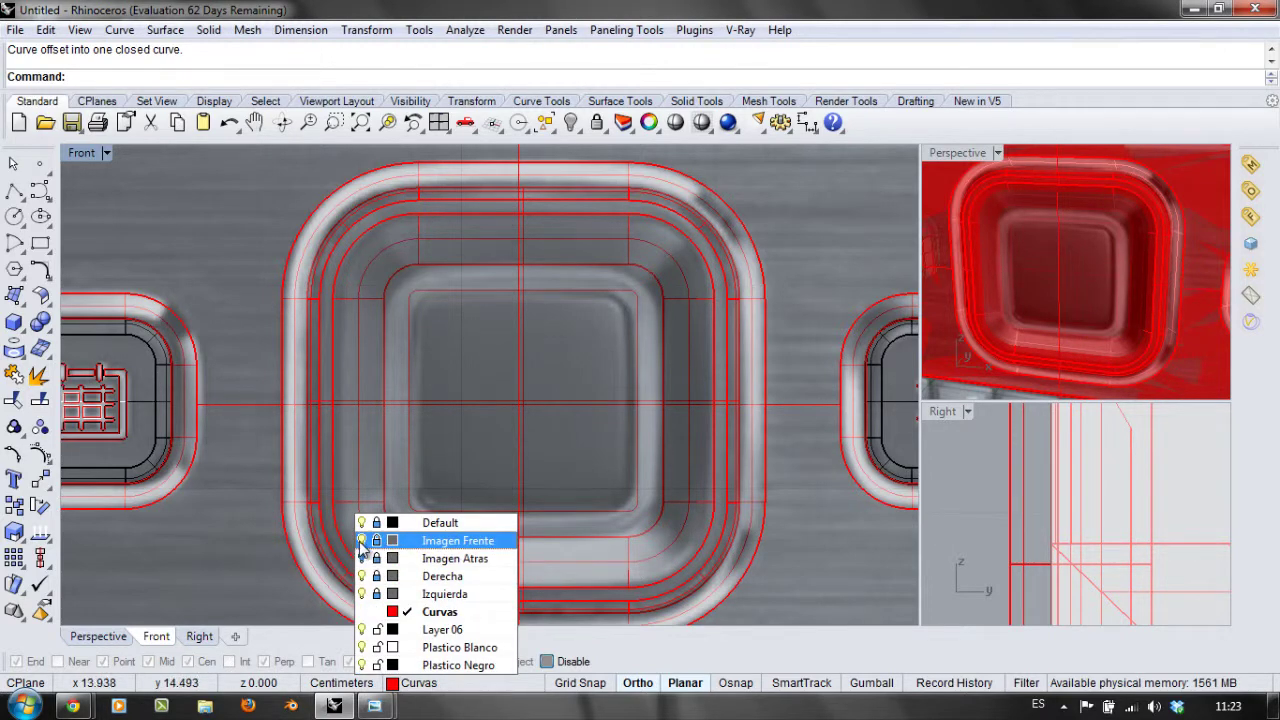
left_click(361, 540)
mouse_move(1108, 244)
right_mouse_down()
mouse_move(1083, 248)
mouse_move(1100, 264)
right_mouse_up()
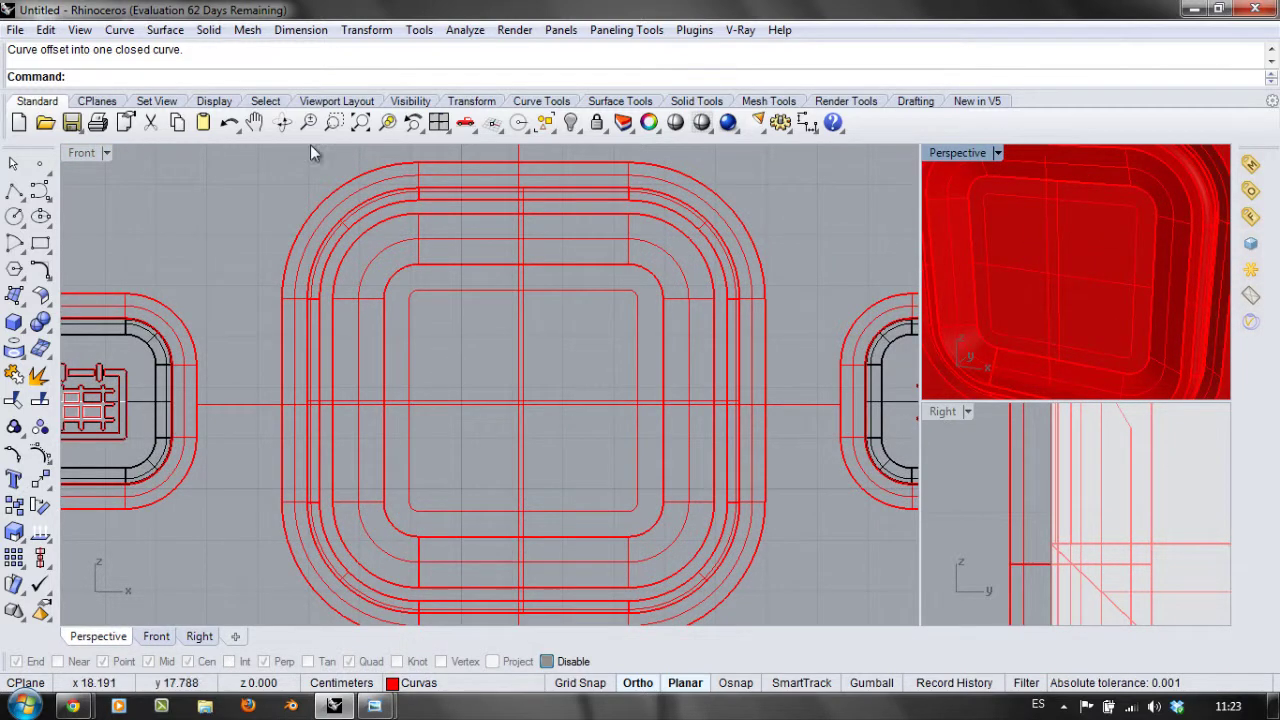
Step: Loft a Normal-style surface between the innermost offset curve and the recessed curve around it, without simplifying the cross-section curves
left_click(120, 30)
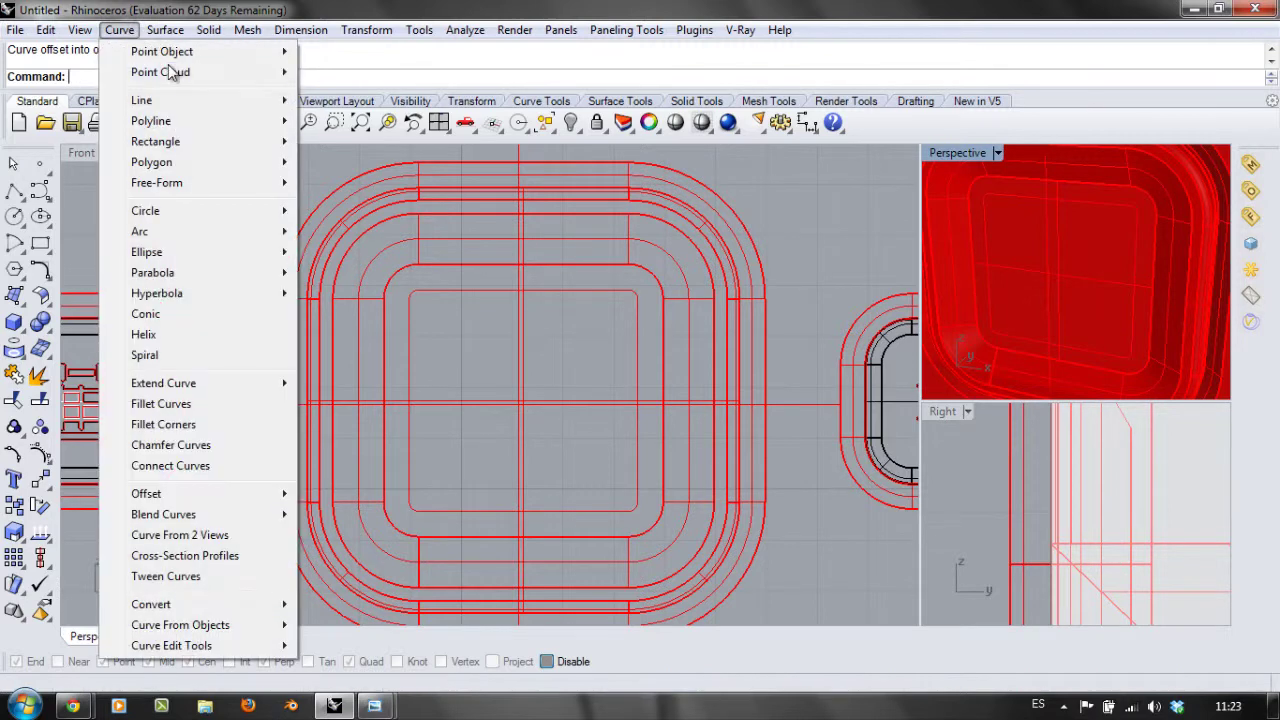
mouse_move(165, 30)
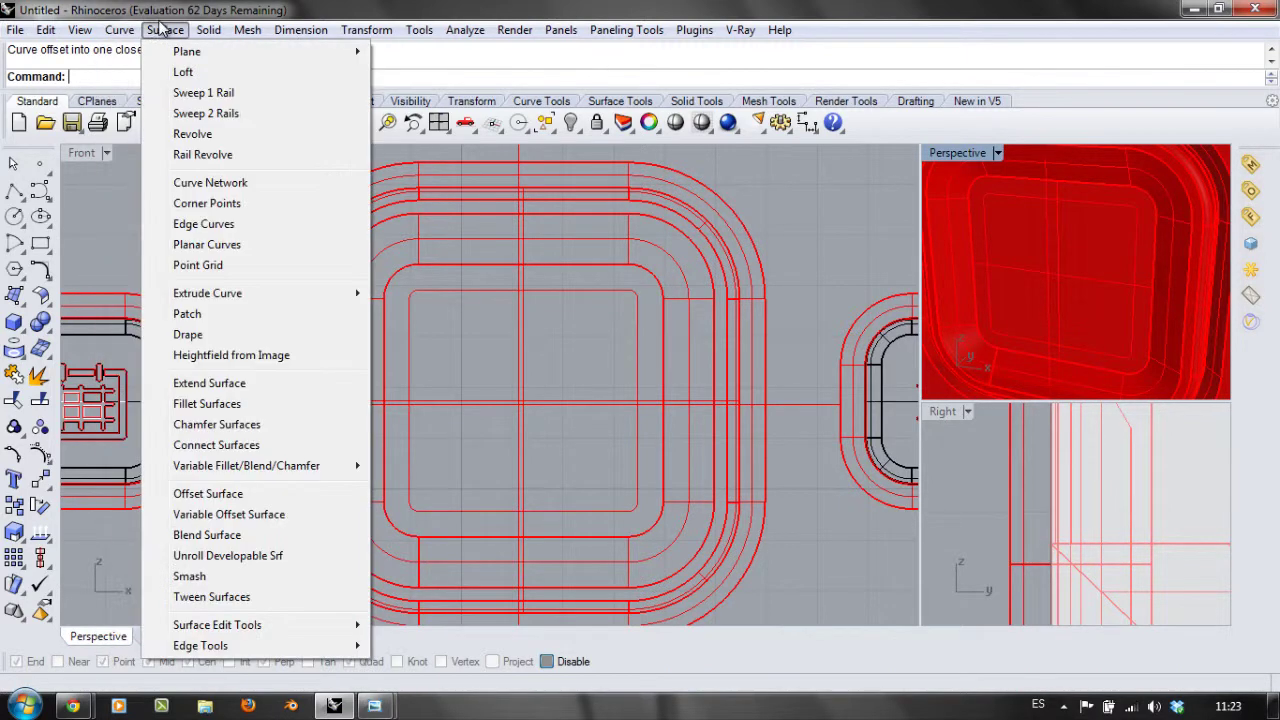
left_click(183, 73)
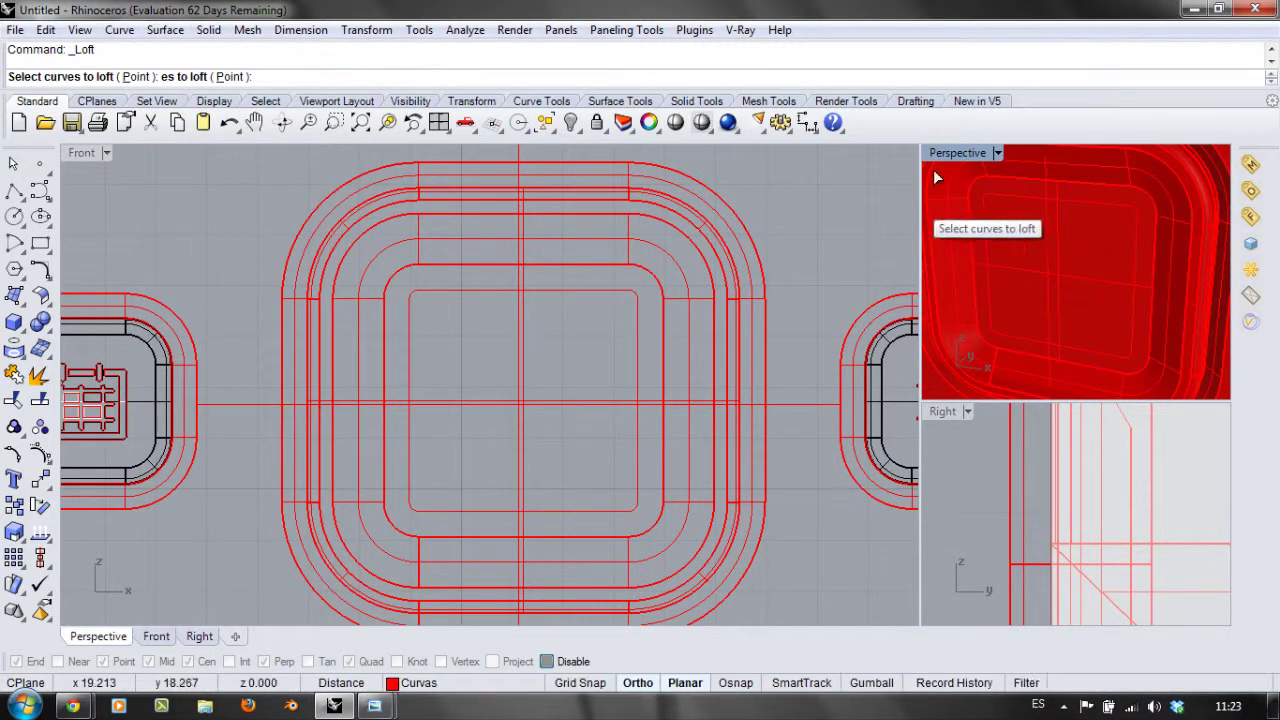
left_click(1014, 198)
left_click(1016, 180)
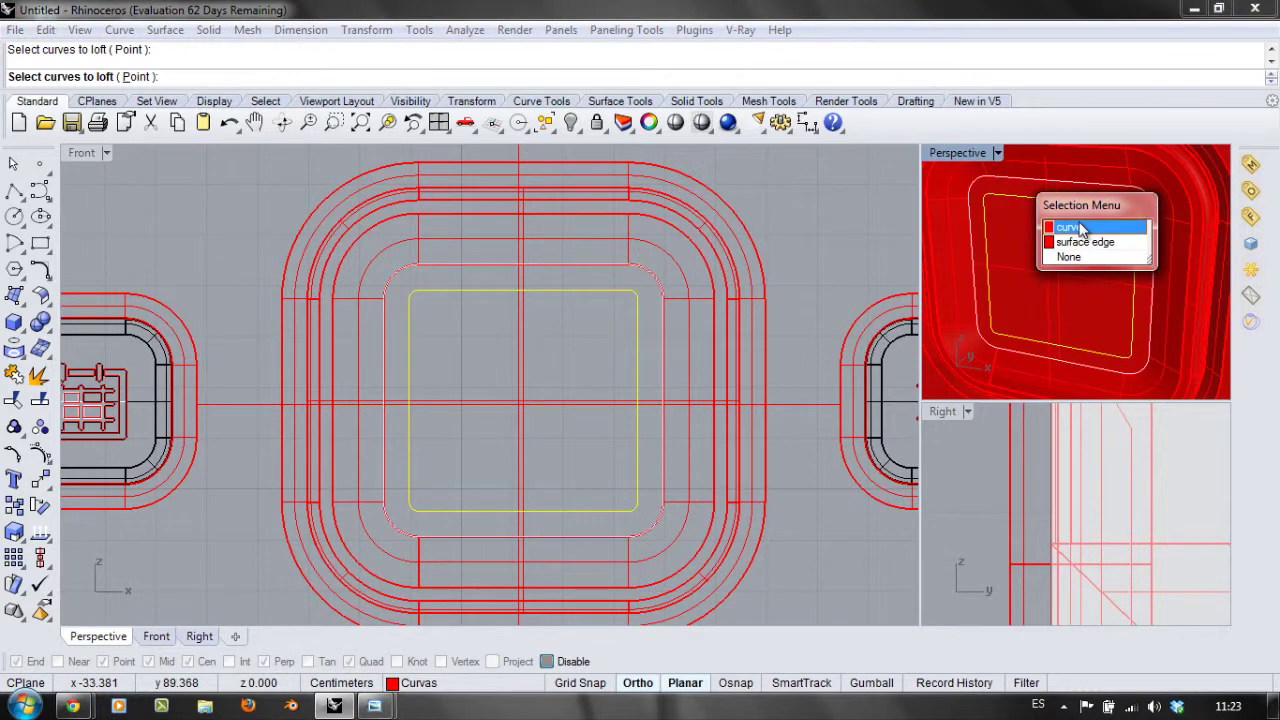
left_click(1076, 222)
key("Return")
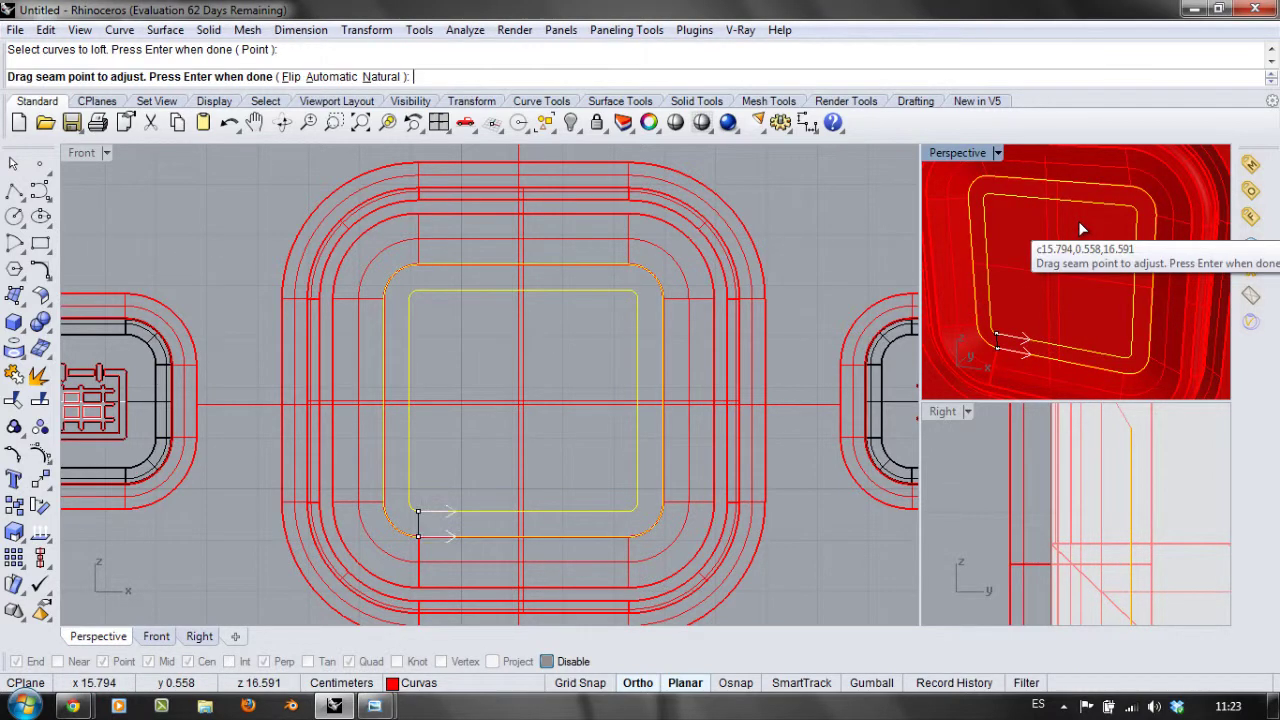
key("Return")
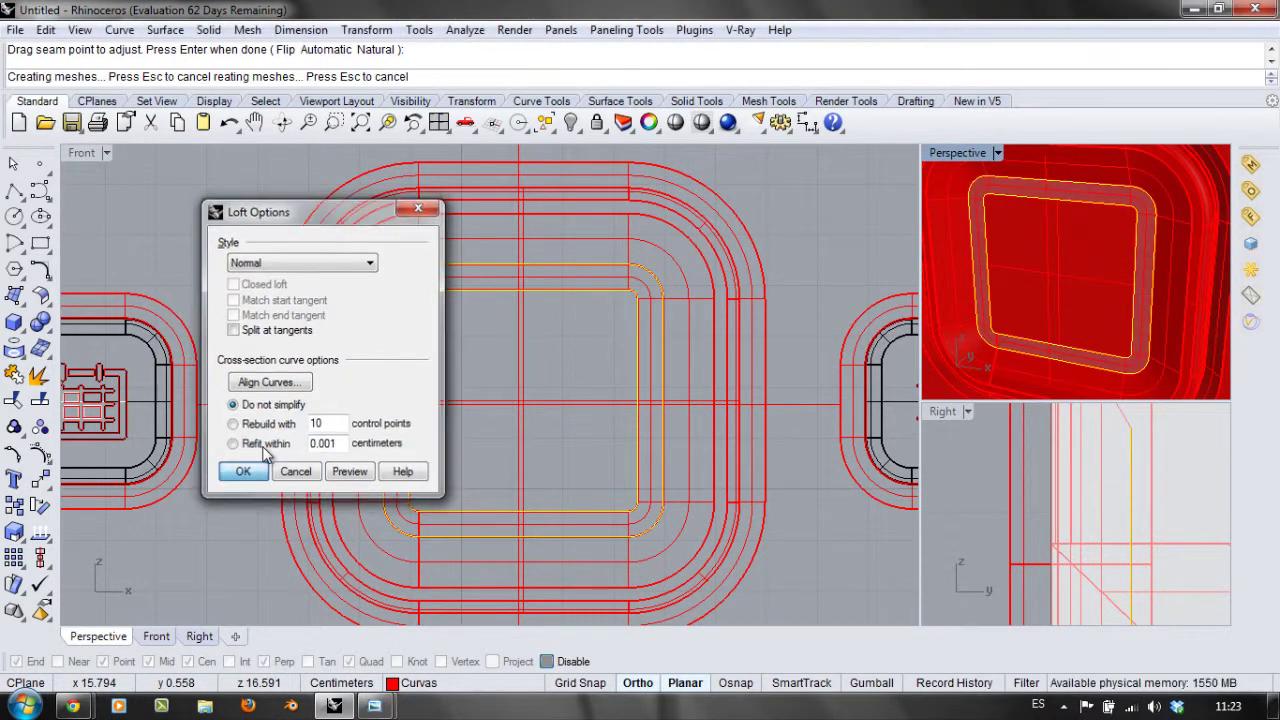
left_click(248, 474)
mouse_move(976, 292)
right_mouse_down()
mouse_move(1140, 271)
mouse_move(991, 251)
mouse_move(1136, 248)
mouse_move(1154, 283)
mouse_move(1057, 323)
mouse_move(971, 263)
mouse_move(1059, 193)
mouse_move(1086, 383)
mouse_move(1088, 280)
mouse_move(1017, 360)
mouse_move(997, 206)
mouse_move(997, 366)
mouse_move(1001, 344)
right_mouse_up()
Step: Extract the rear face of the navigation key's polysurface and delete it
left_click(1029, 272)
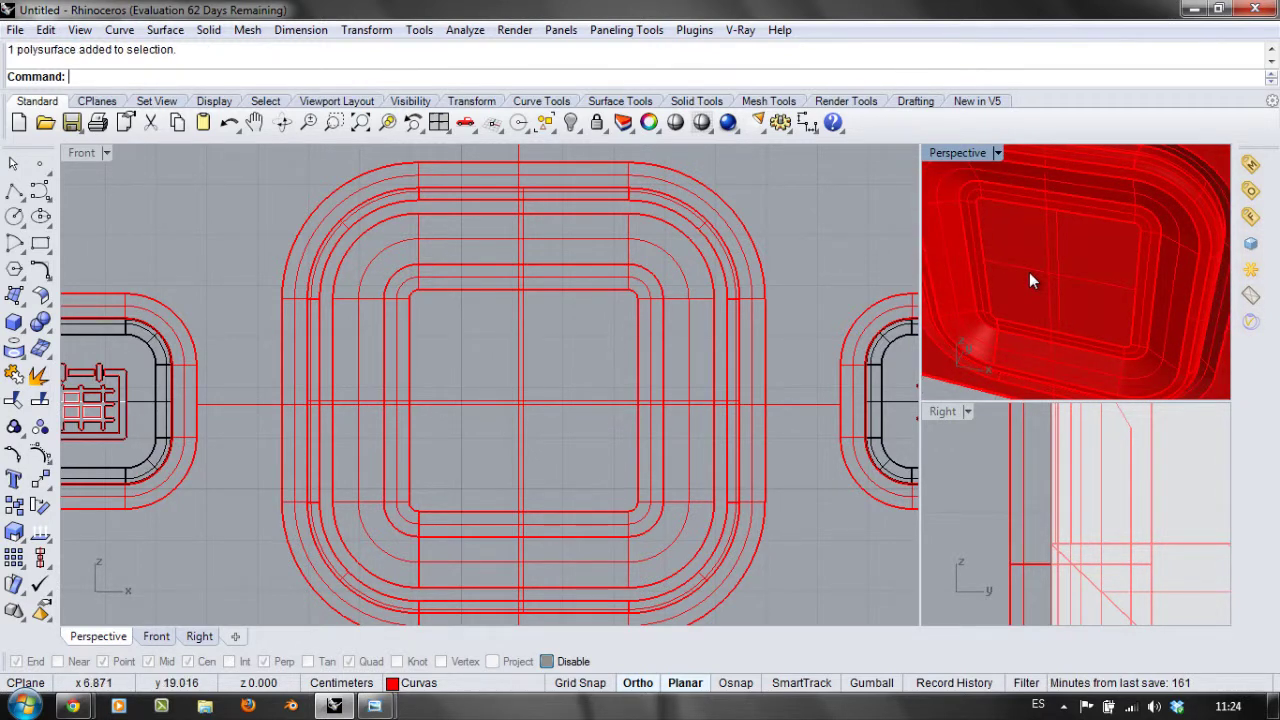
scroll(1030, 272, "down", 3)
mouse_move(996, 274)
right_mouse_down()
mouse_move(971, 237)
mouse_move(1094, 237)
mouse_move(1039, 210)
mouse_move(1006, 214)
mouse_move(1051, 211)
mouse_move(1012, 255)
mouse_move(1143, 226)
mouse_move(1034, 240)
mouse_move(1165, 241)
mouse_move(1054, 233)
mouse_move(1120, 246)
mouse_move(1057, 206)
mouse_move(1045, 224)
right_mouse_up()
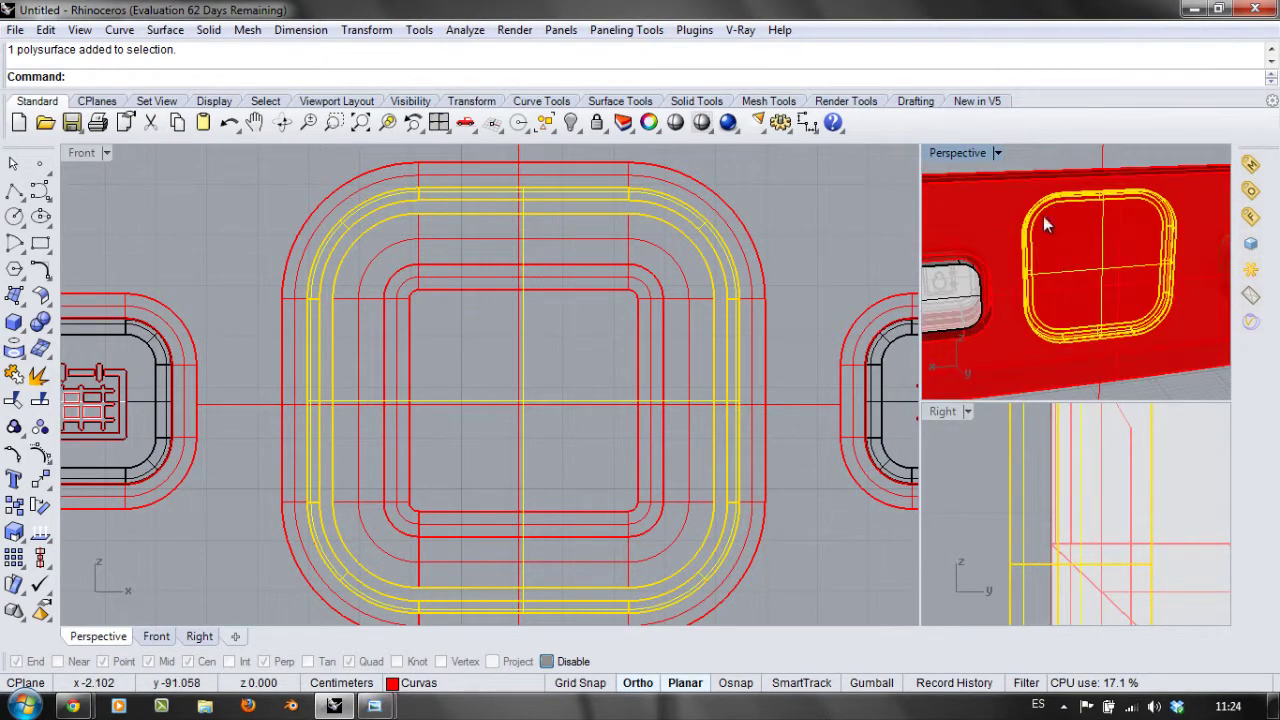
left_click(208, 30)
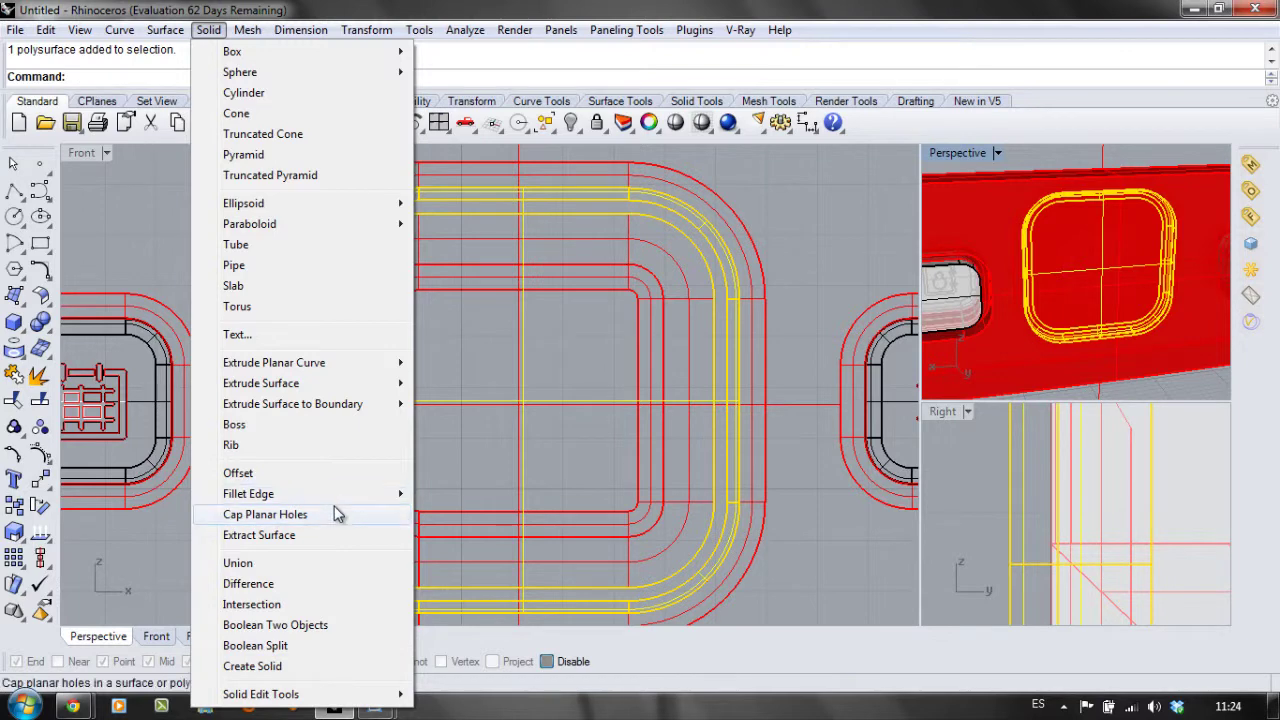
left_click(343, 535)
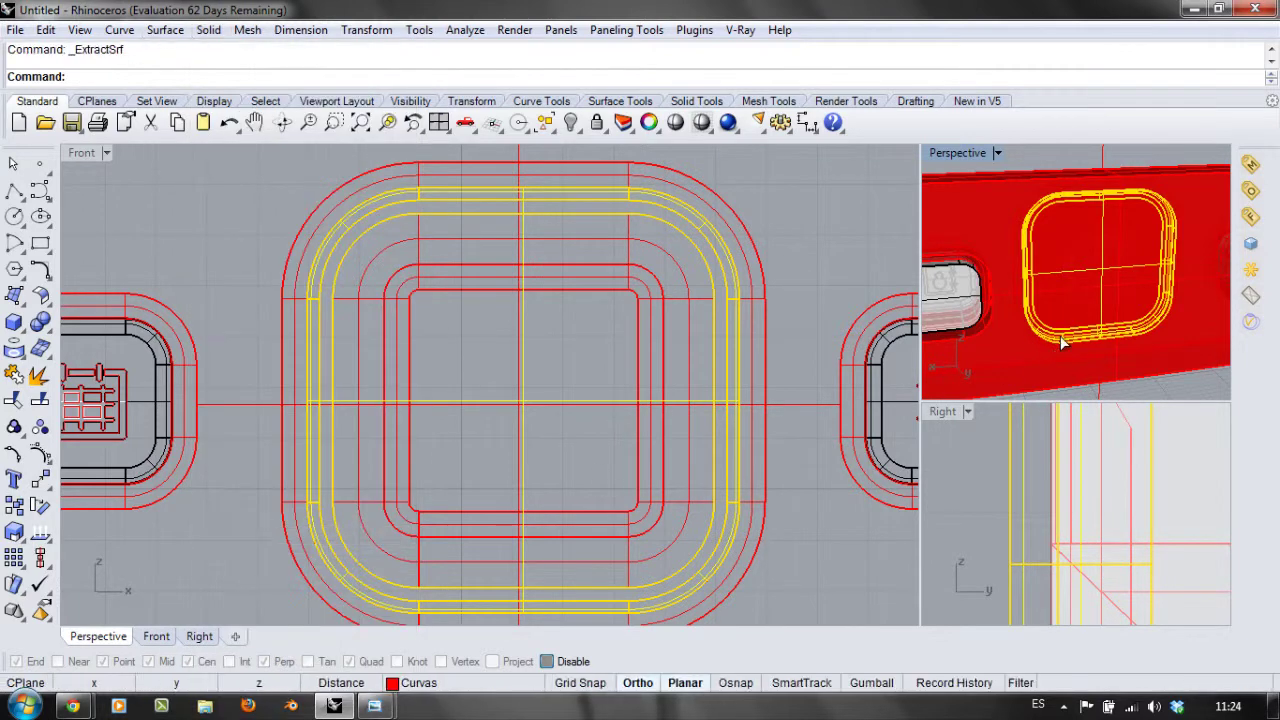
left_click(1090, 279)
key("Return")
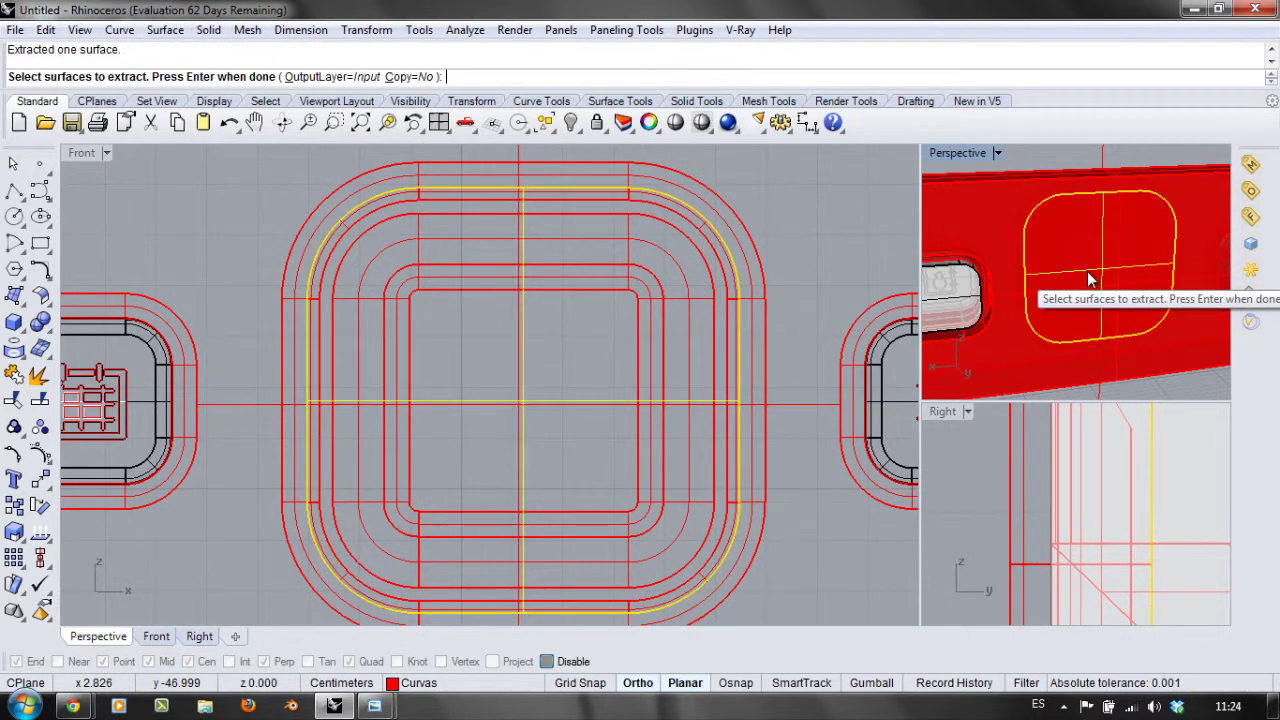
key("Delete")
right_click_drag(1171, 280, 1081, 287)
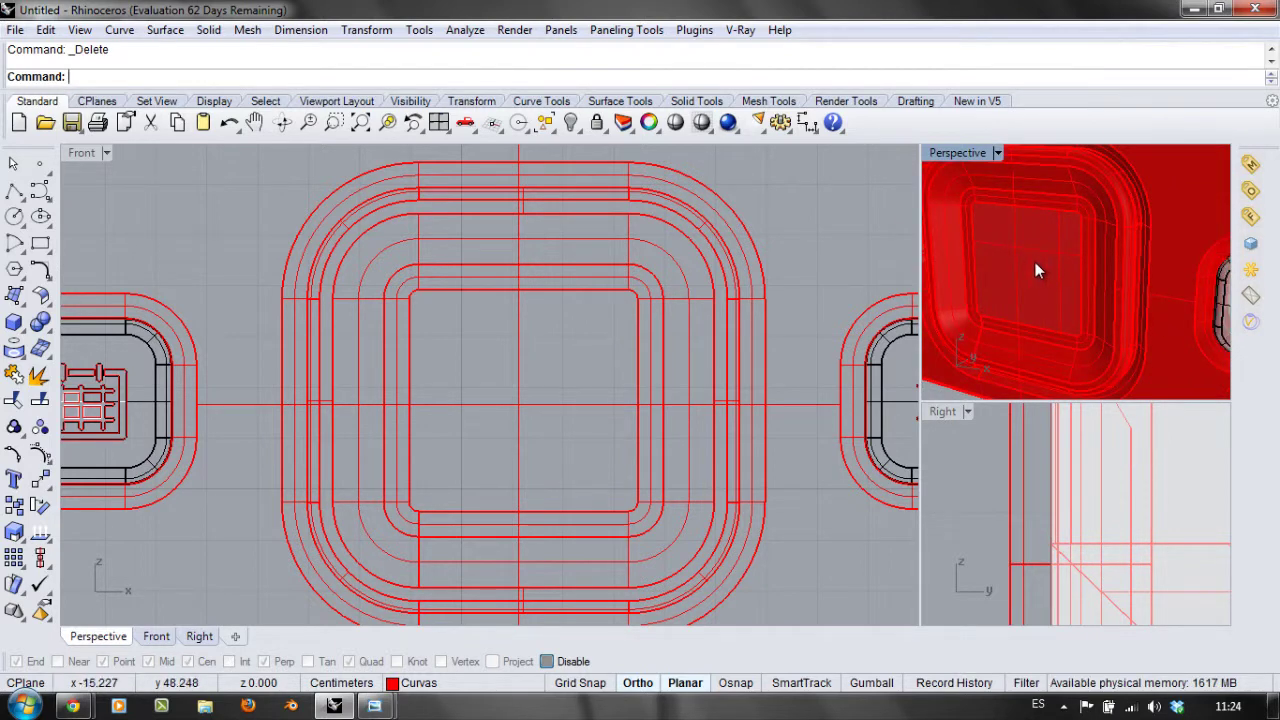
scroll(1020, 262, "down", 5)
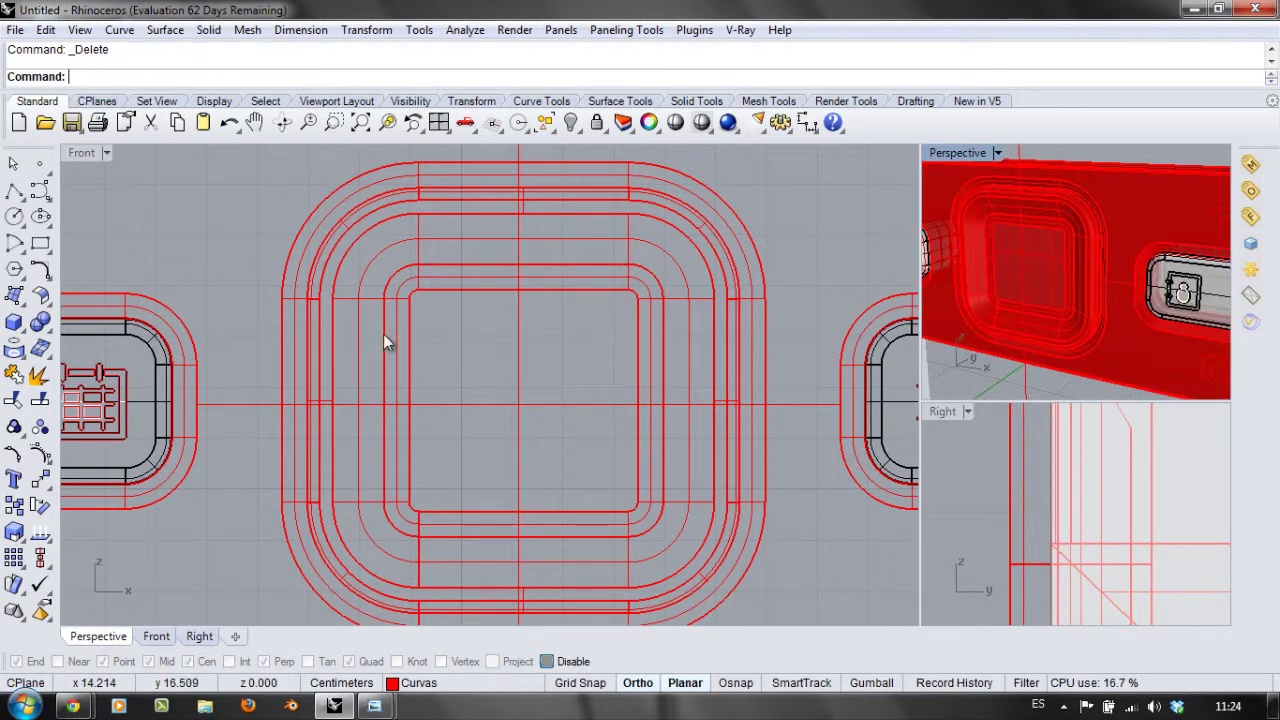
Step: Offset the innermost curve of the navigation key inward by 0.05 in the Front view to outline the central pad
left_click(454, 295)
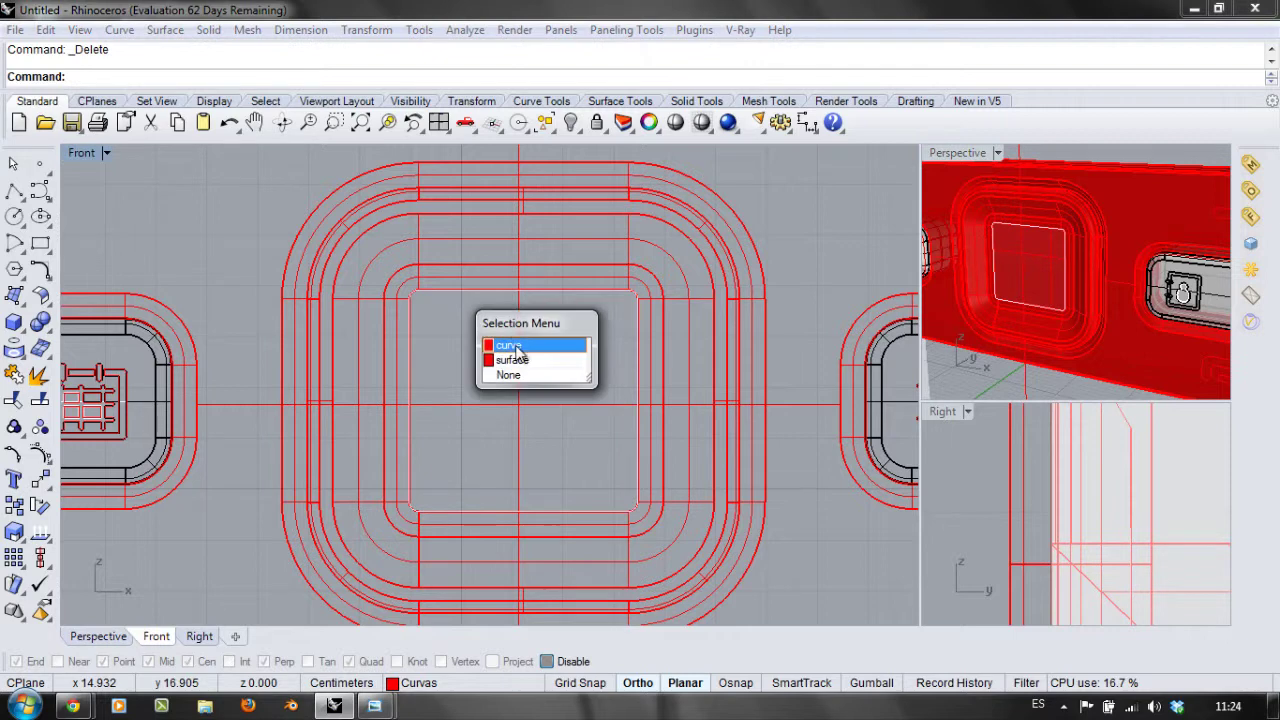
left_click(516, 347)
left_click(165, 30)
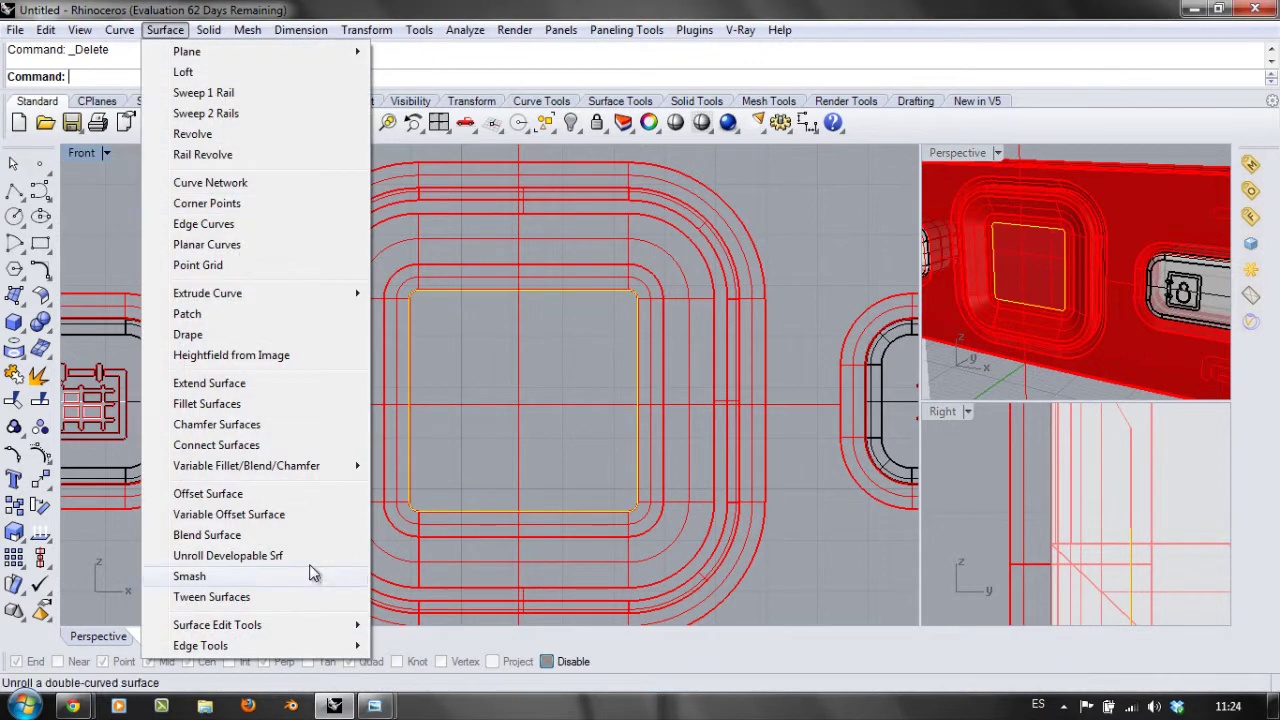
mouse_move(80, 30)
left_click(390, 8)
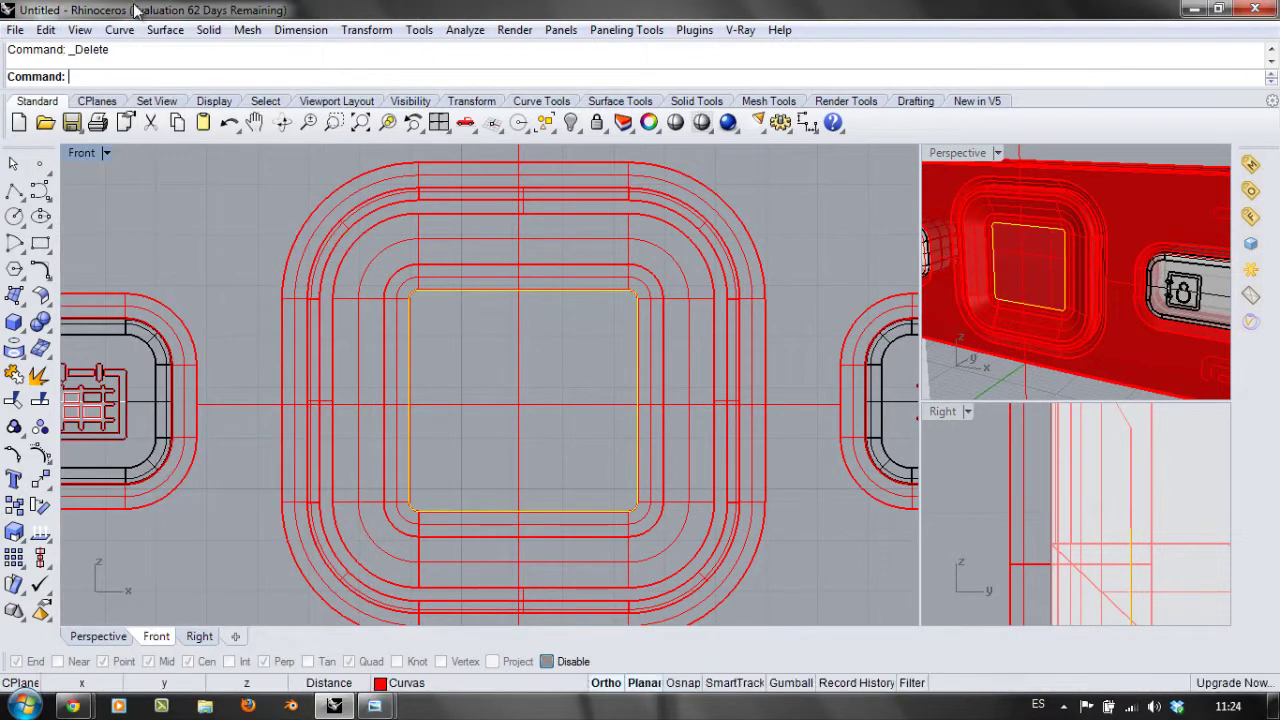
left_click(119, 30)
mouse_move(208, 514)
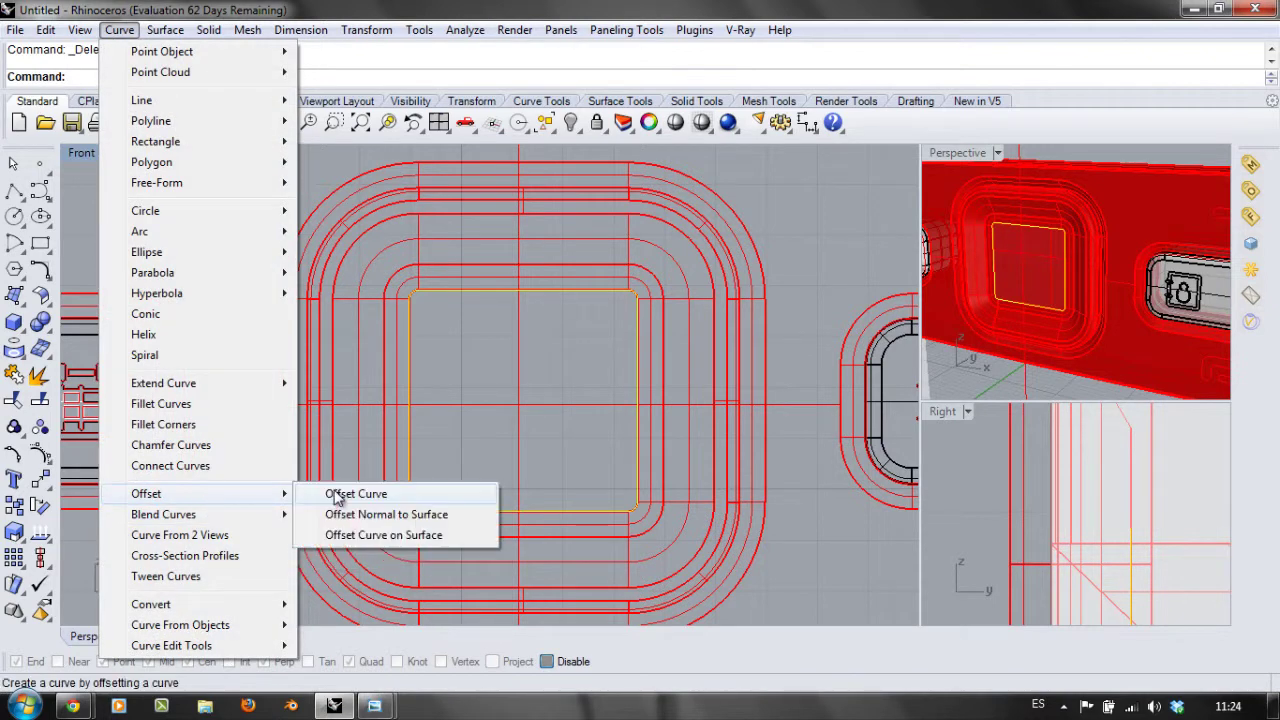
left_click(340, 494)
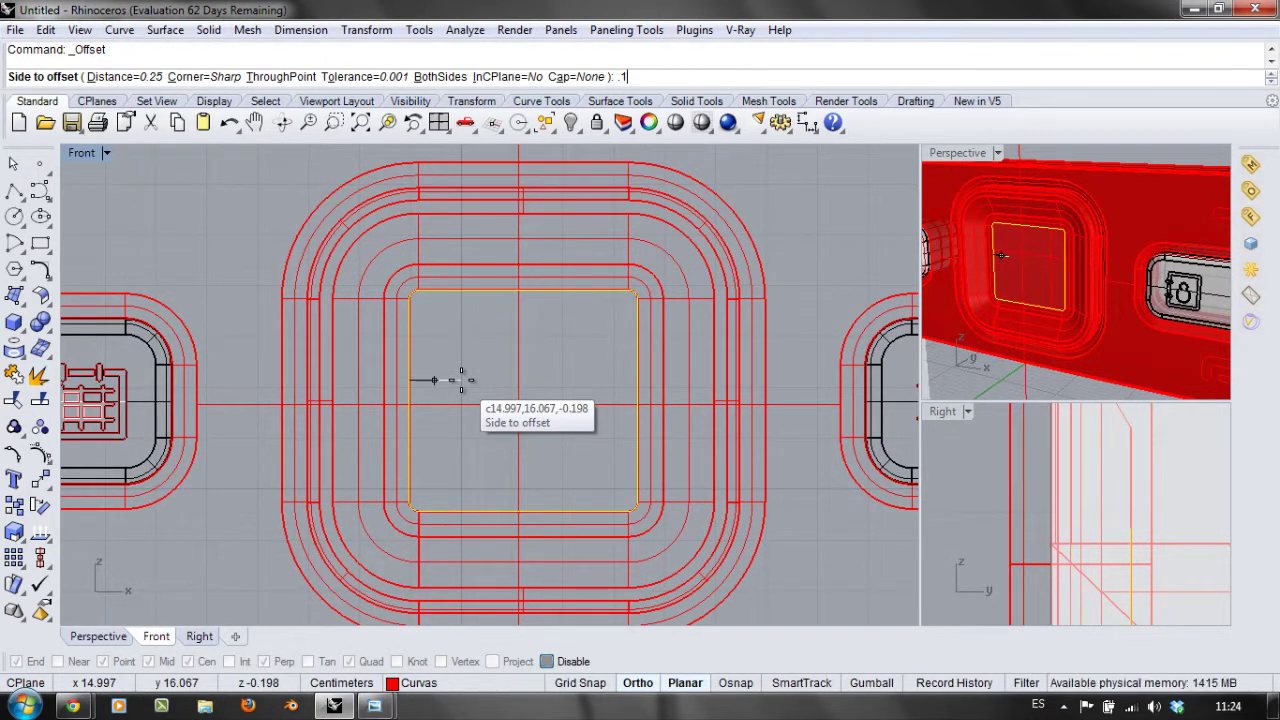
type(".05")
key("Return")
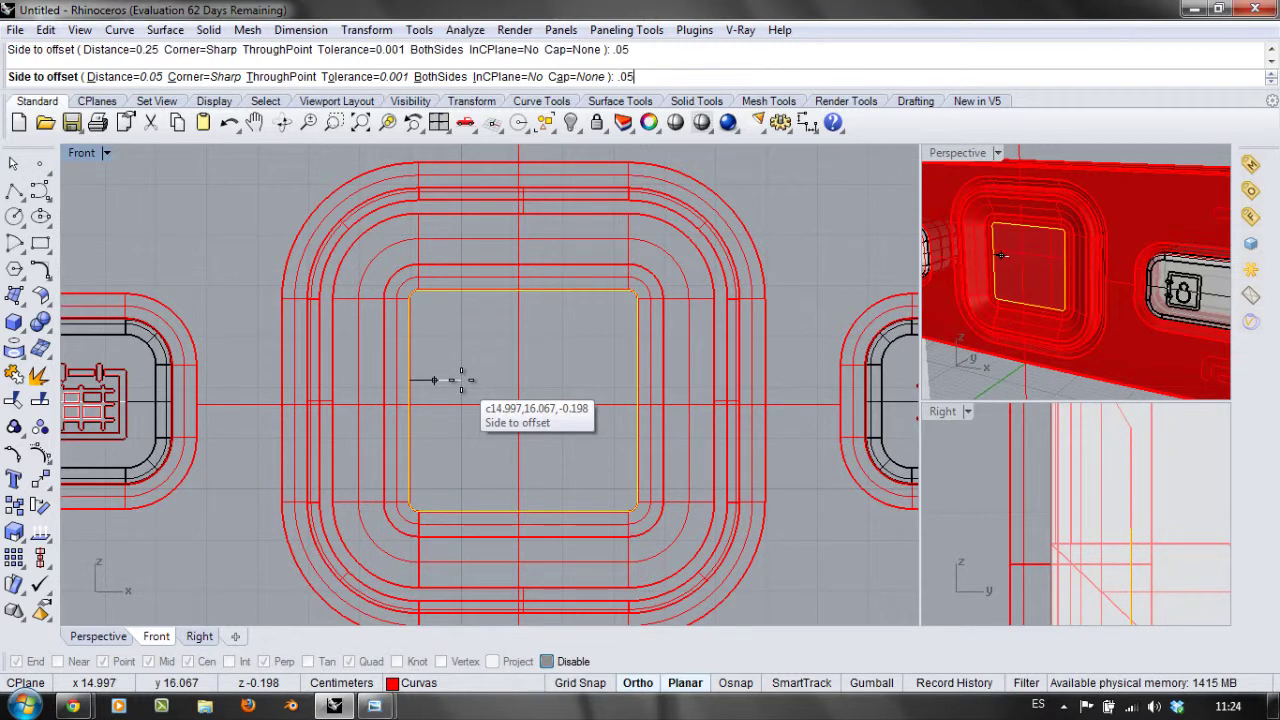
left_click(462, 380)
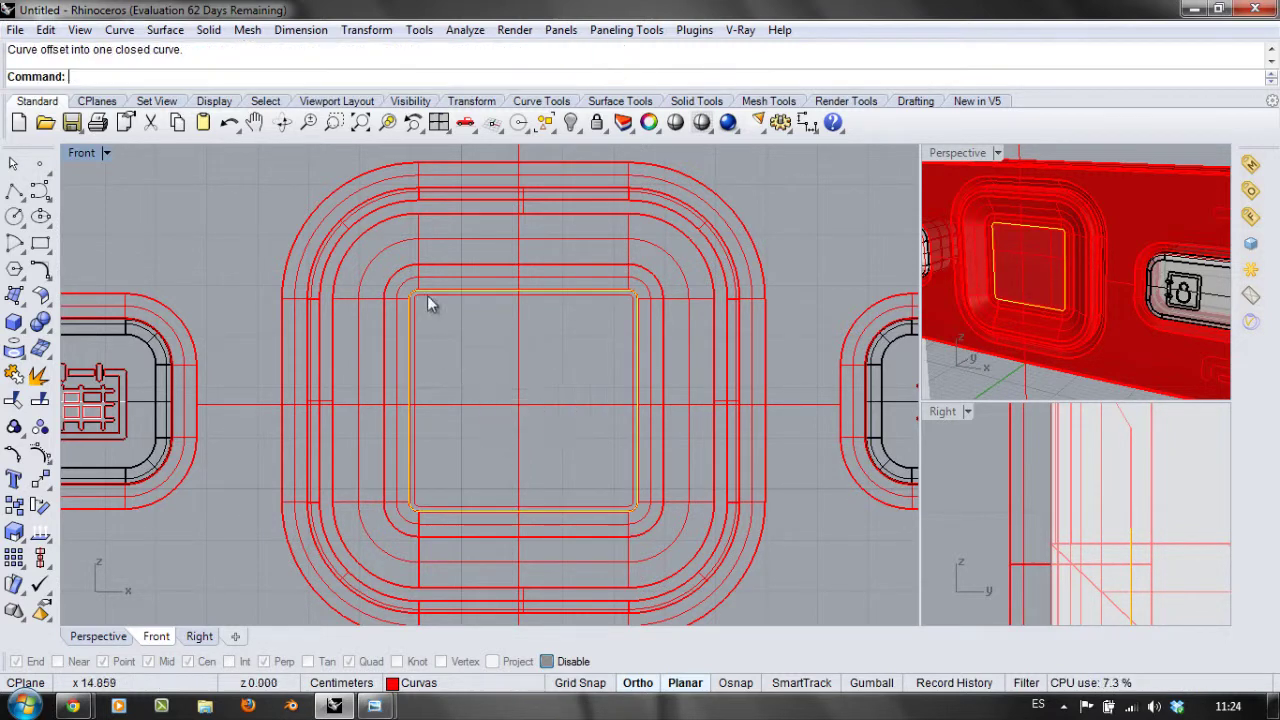
Step: Extrude the newly offset curve as a solid to both sides, about 0.046 cm each way, using the E72_Black_flip_left3 photo as reference
left_click(210, 30)
mouse_move(325, 365)
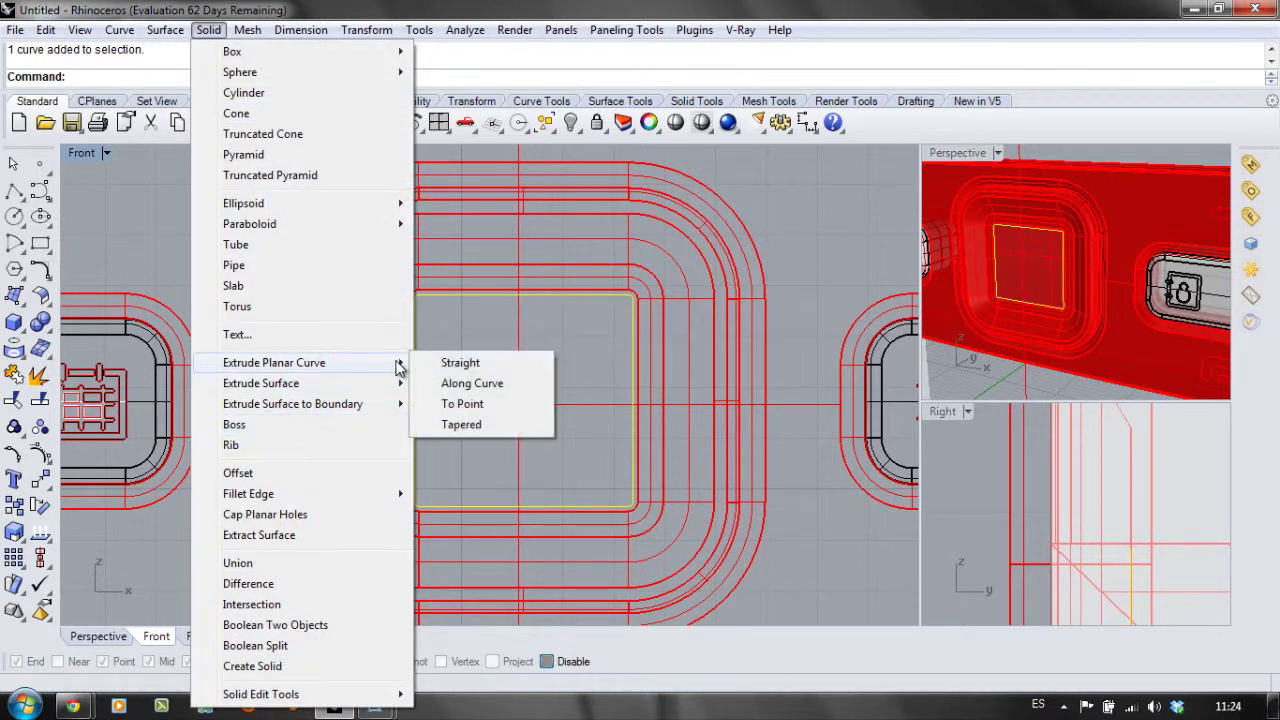
left_click(450, 363)
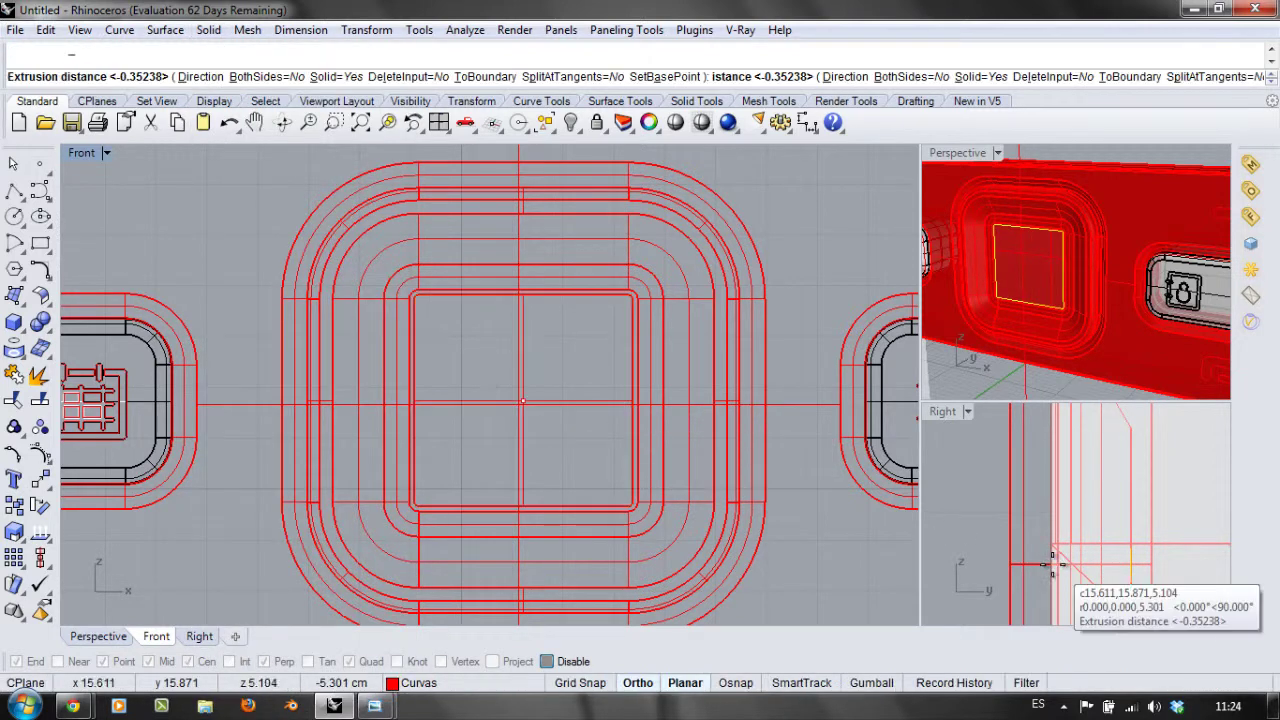
left_click(255, 77)
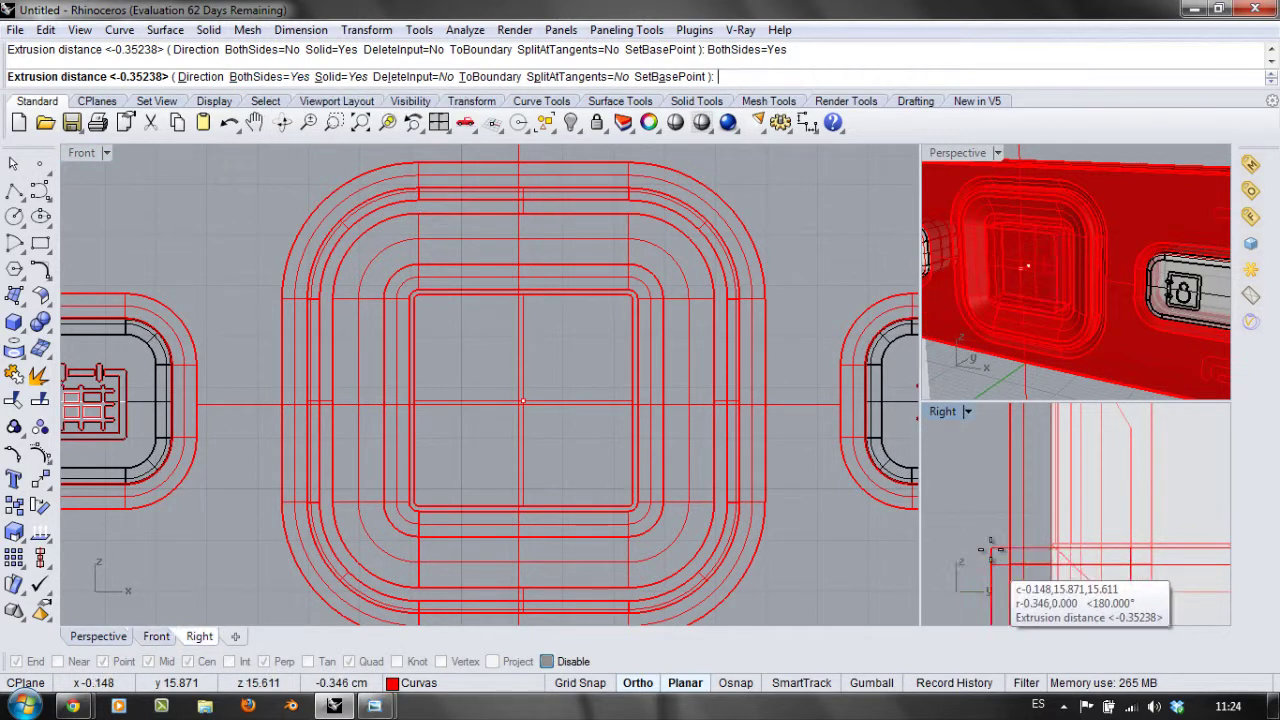
scroll(1030, 530, "up", 3)
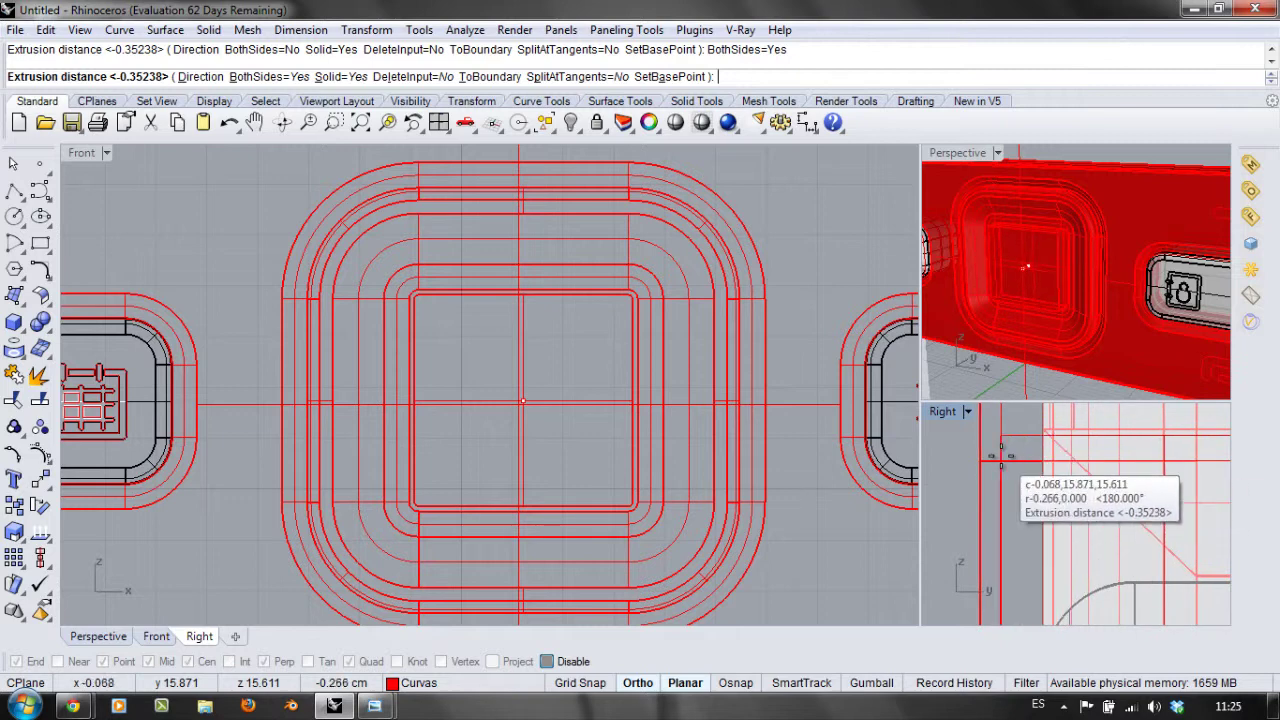
mouse_move(374, 706)
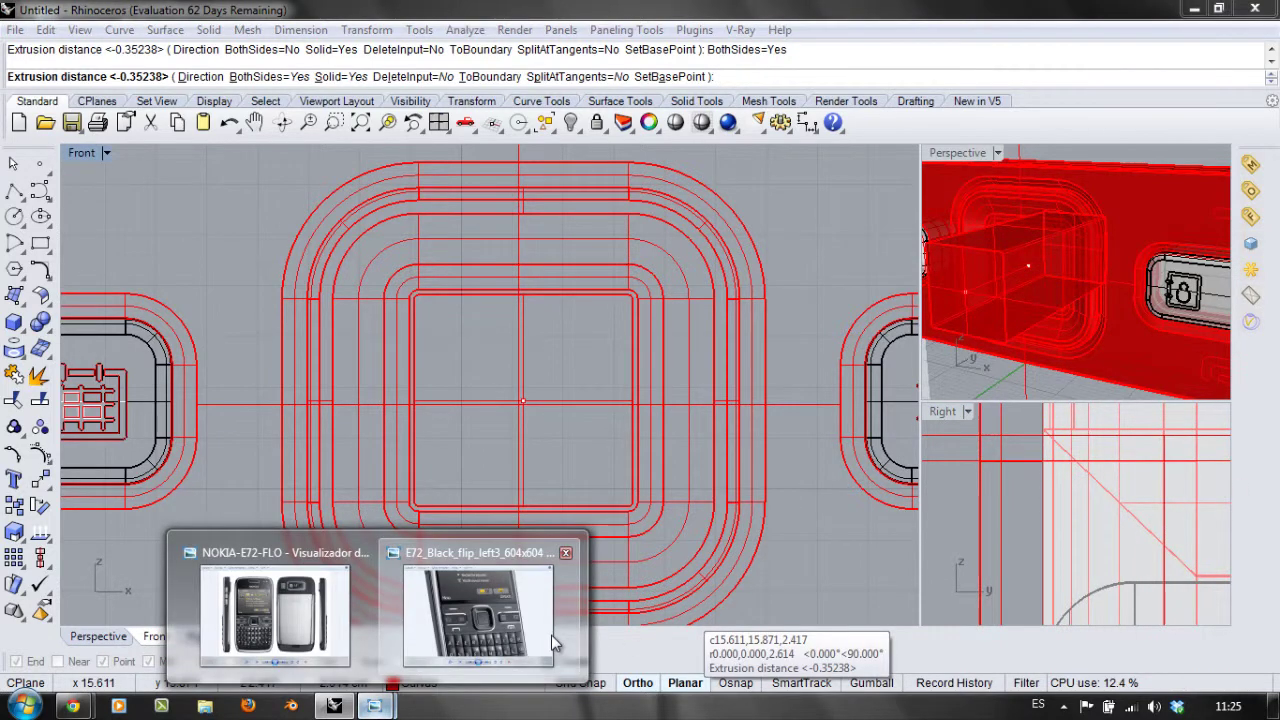
left_click(540, 600)
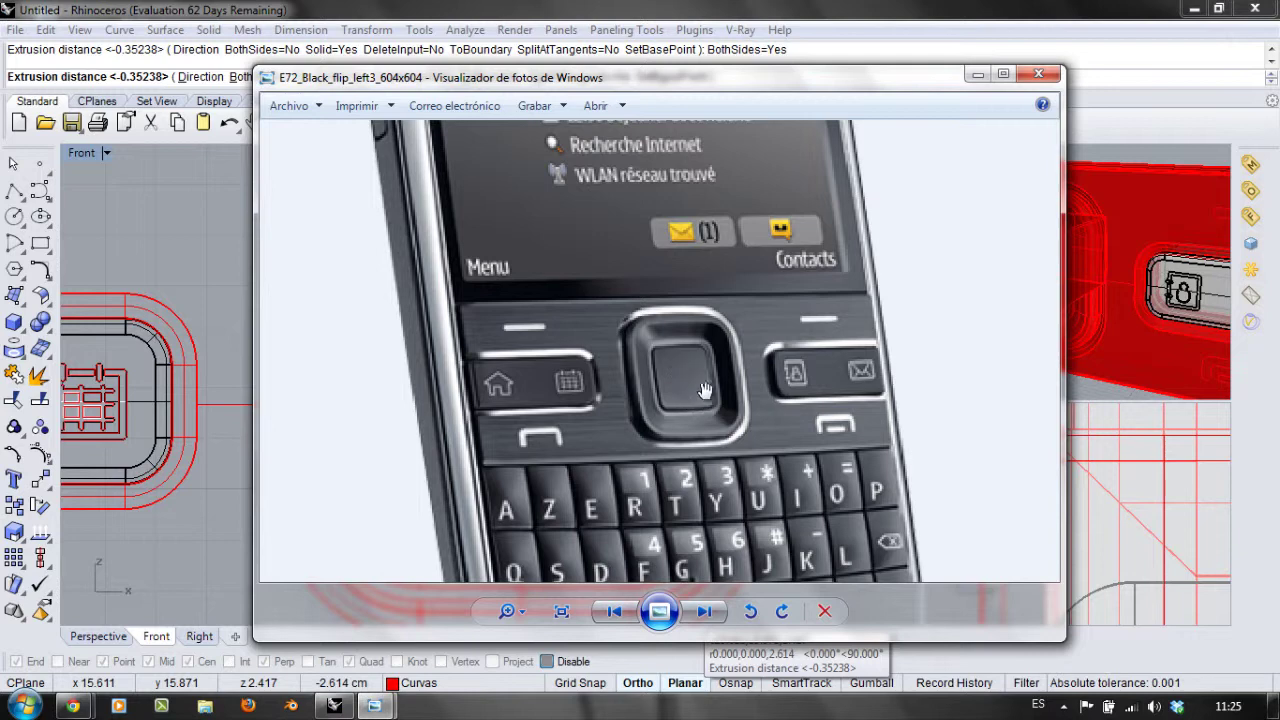
left_click(571, 8)
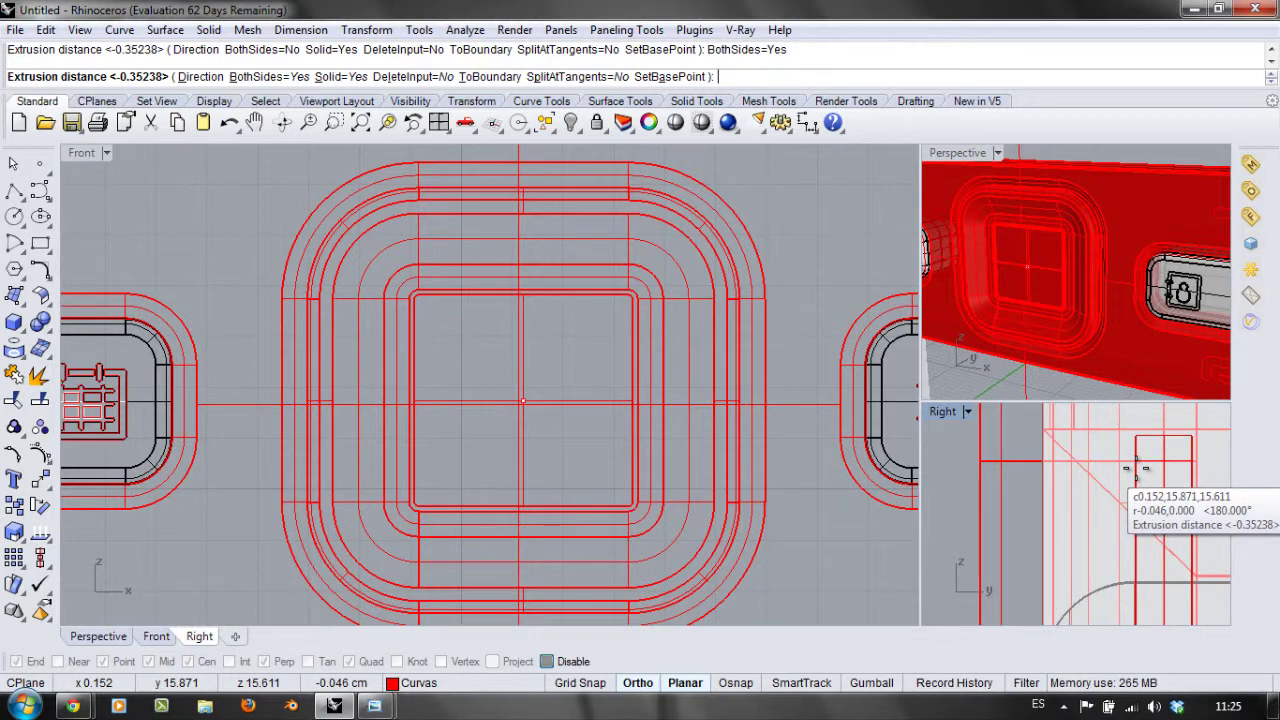
left_click(1134, 468)
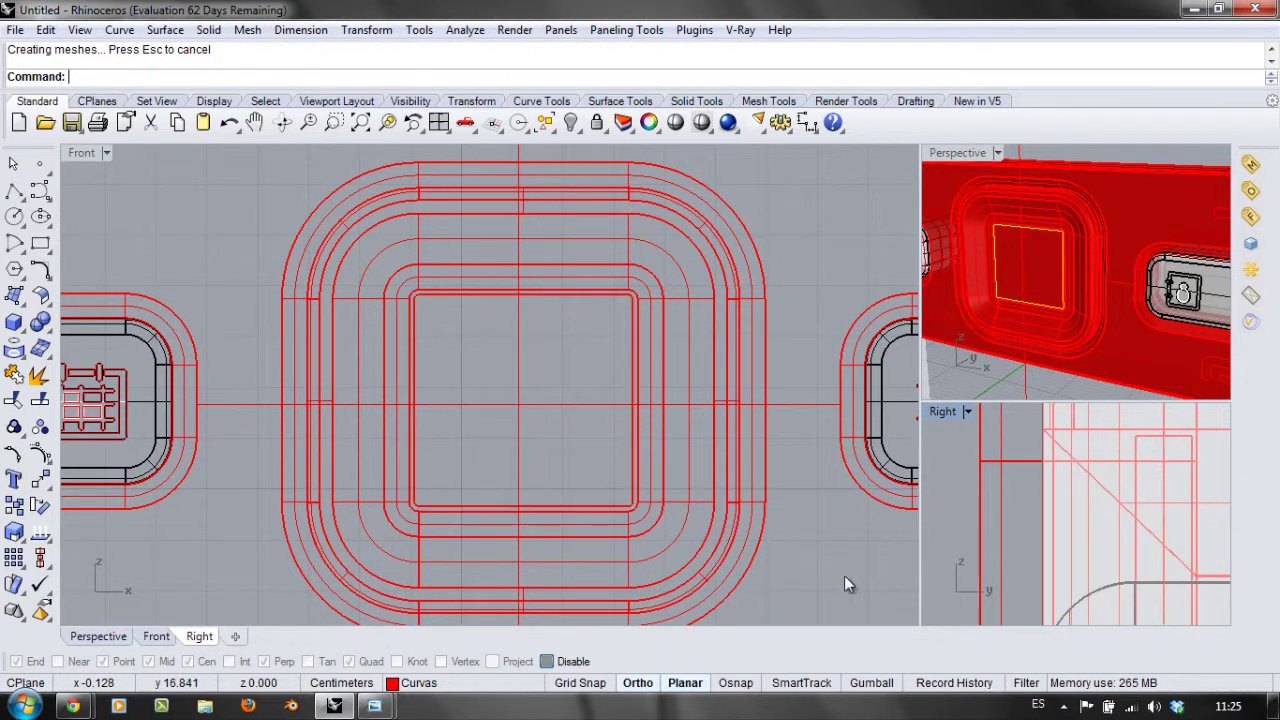
Step: Extrude the curve surrounding the pad straight back into the body to one side only, as an open surface without caps
scroll(991, 297, "up", 8)
scroll(1086, 234, "up", 1)
right_click_drag(1086, 234, 1117, 259)
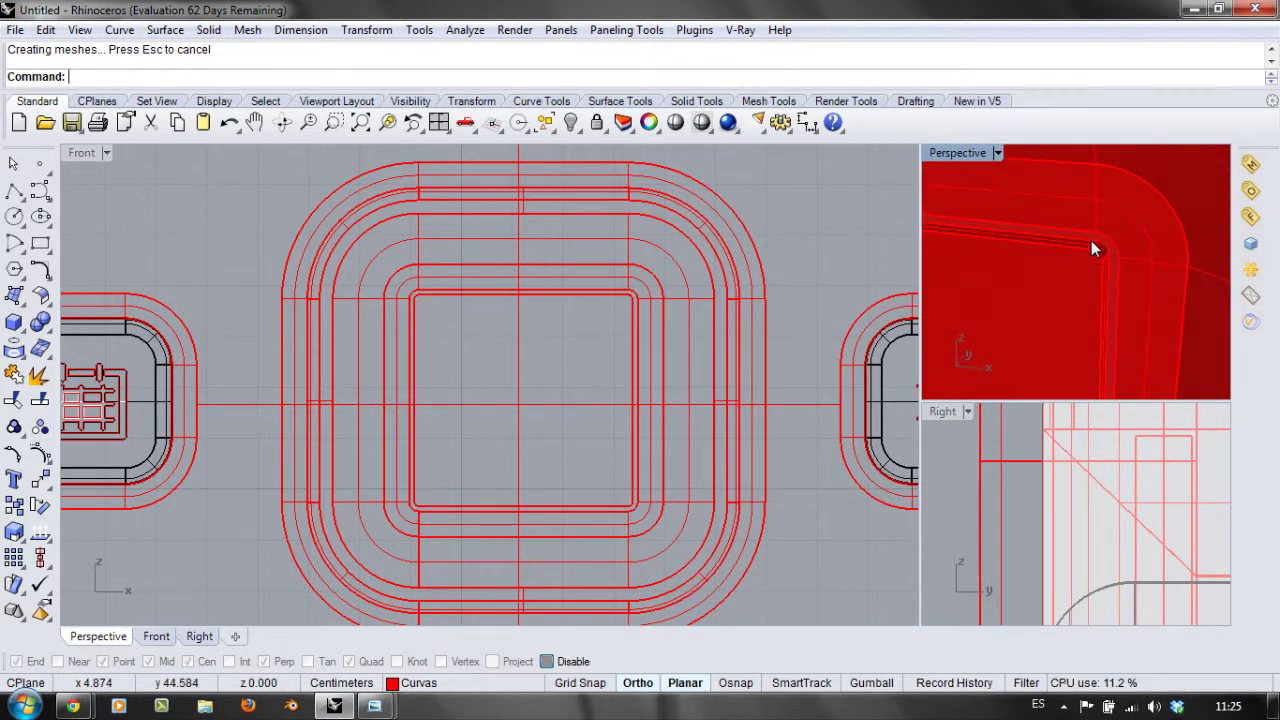
left_click(1088, 231)
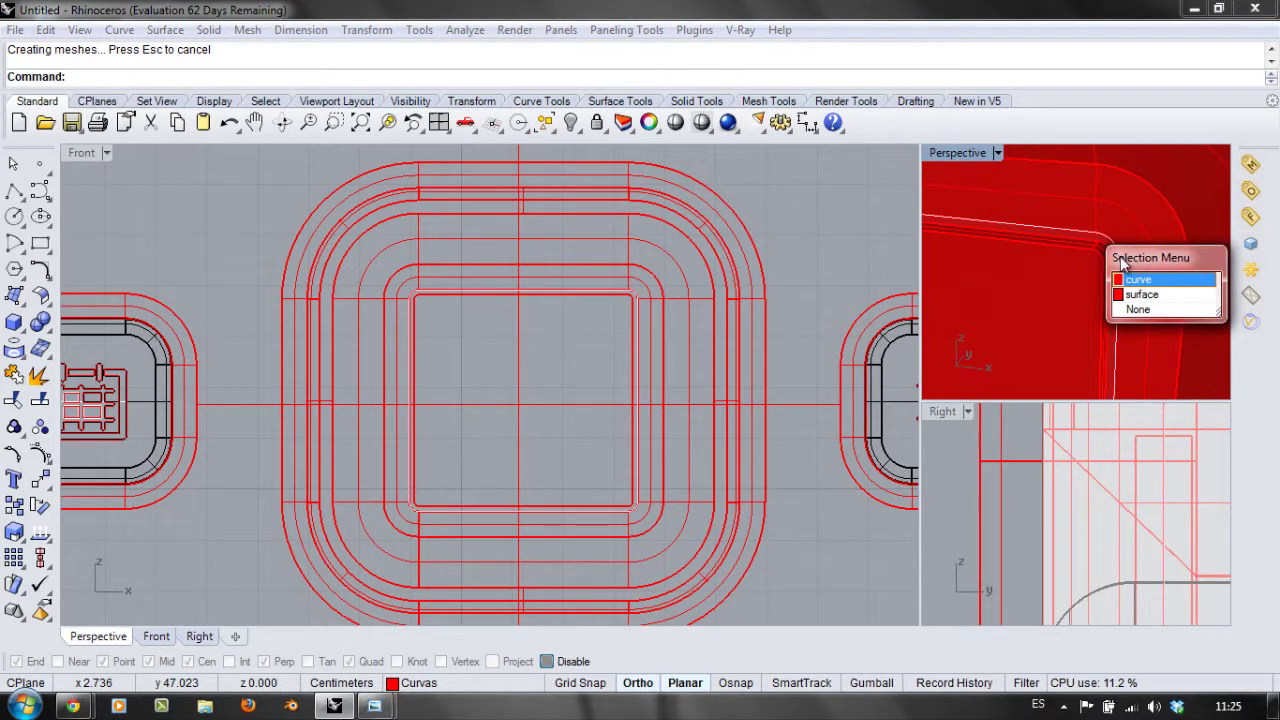
left_click(1140, 289)
left_click(209, 30)
mouse_move(330, 366)
left_click(442, 363)
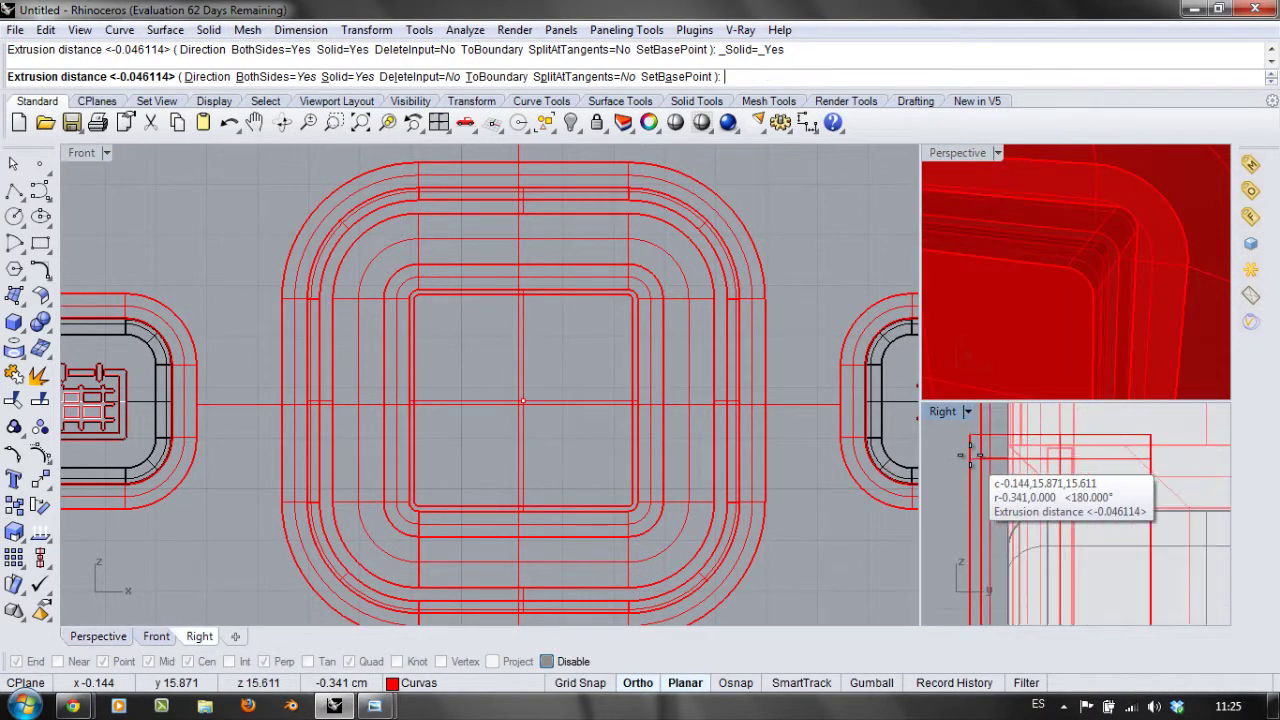
left_click(349, 79)
left_click(350, 79)
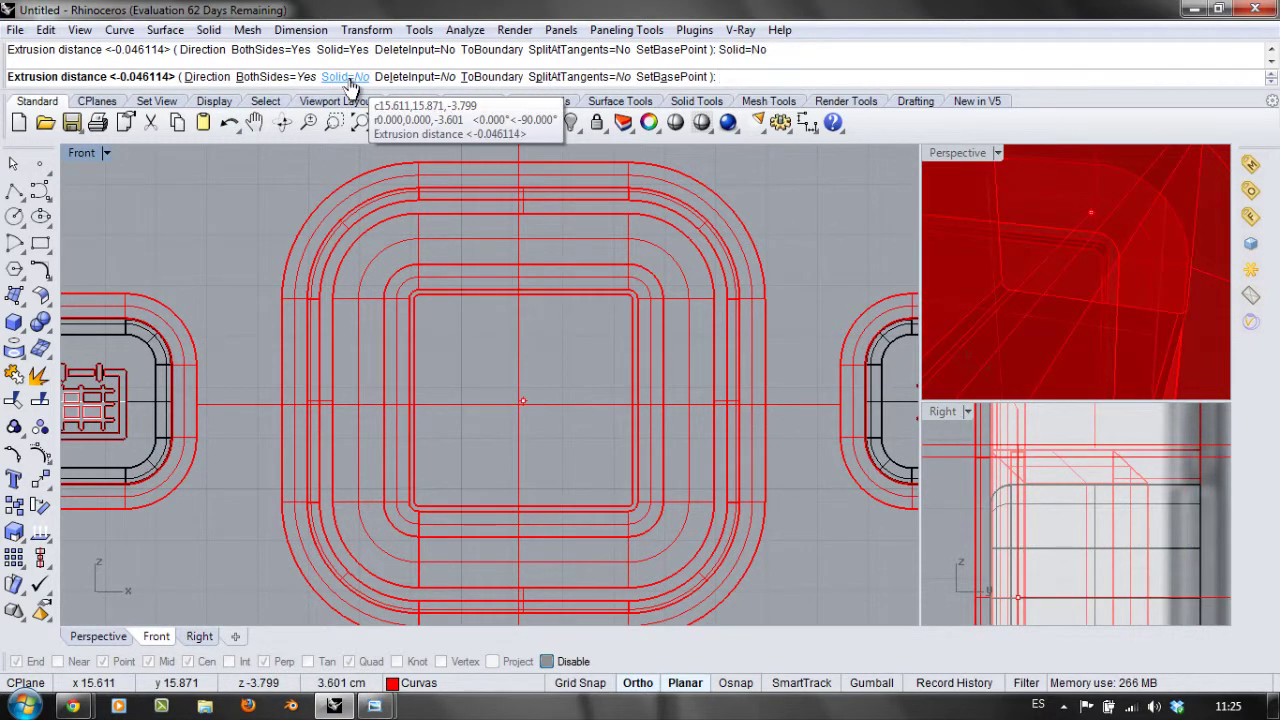
left_click(250, 79)
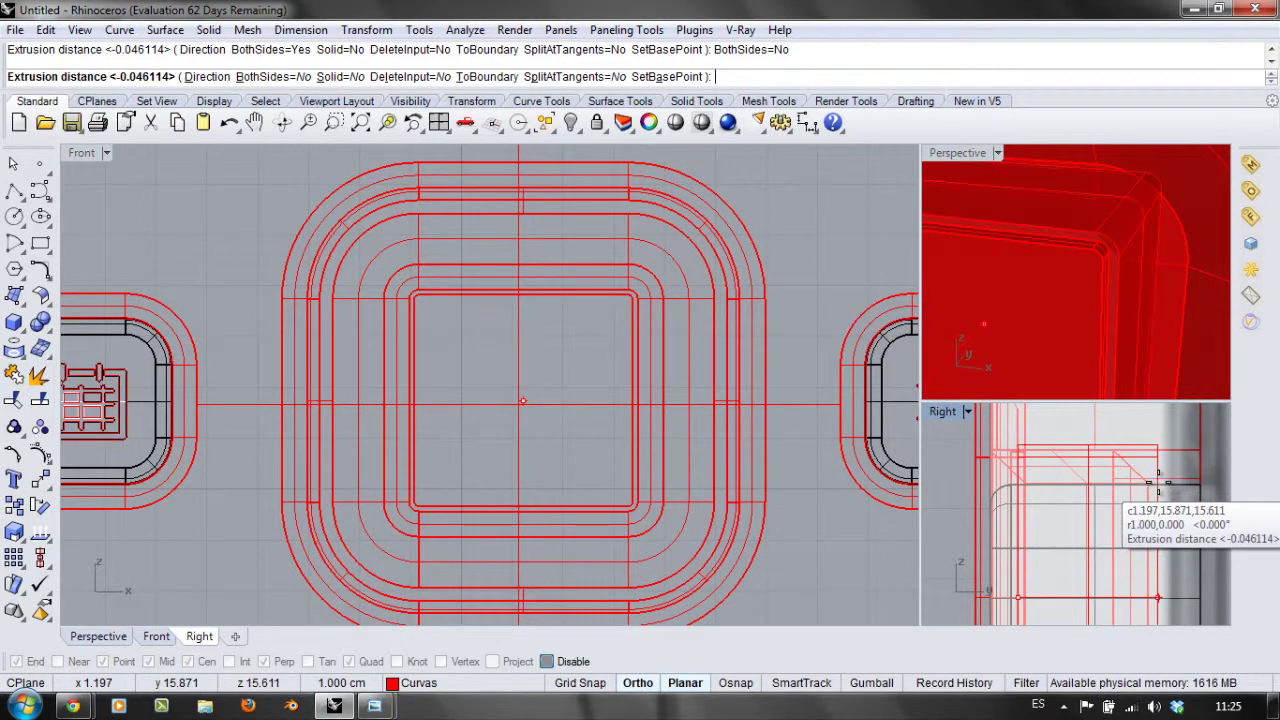
left_click(1055, 455)
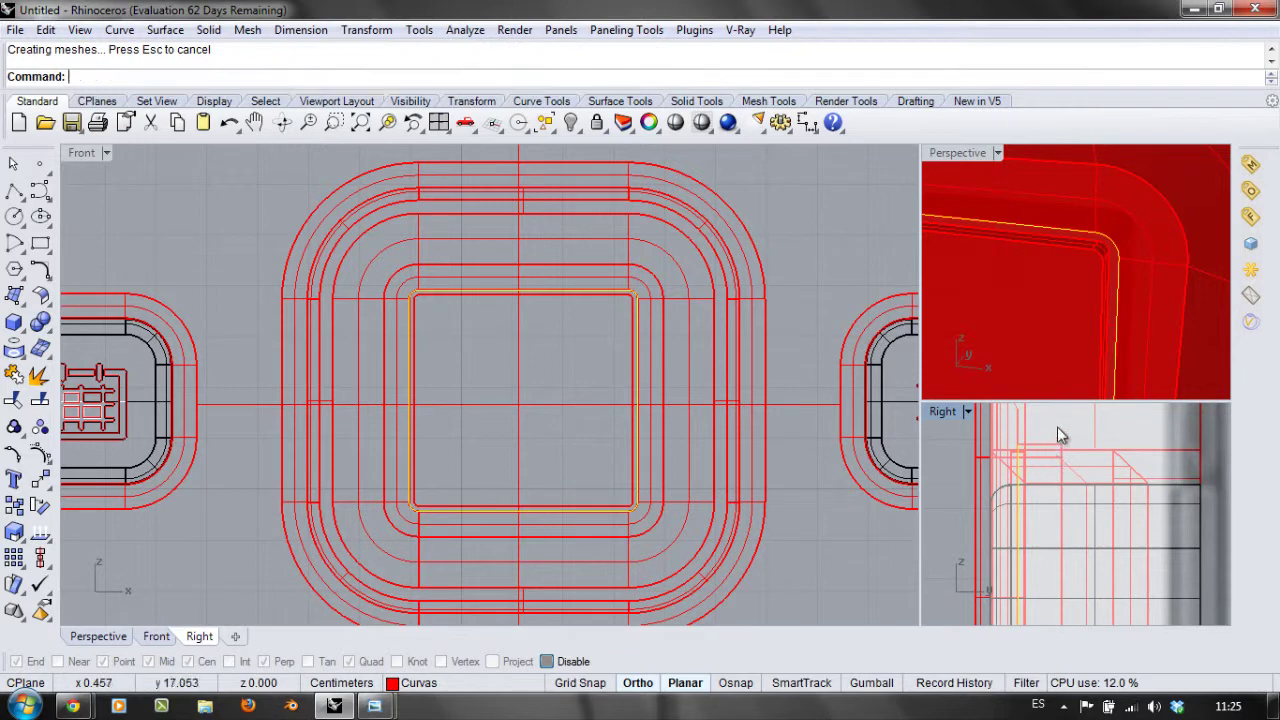
Step: Join the open extrusion around the pad with the key's recess, rim and outer surfaces, leaving out the pad solid
right_click_drag(995, 301, 1012, 277)
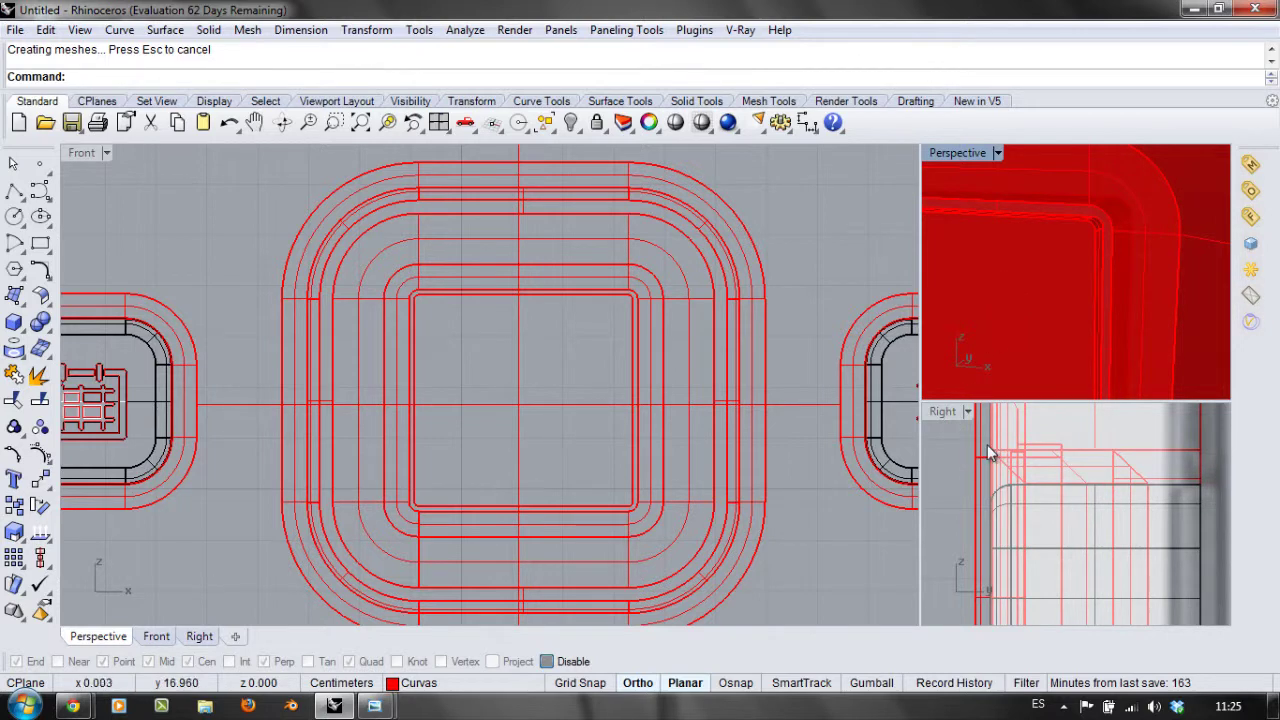
scroll(1005, 450, "up", 3)
left_click(1059, 443)
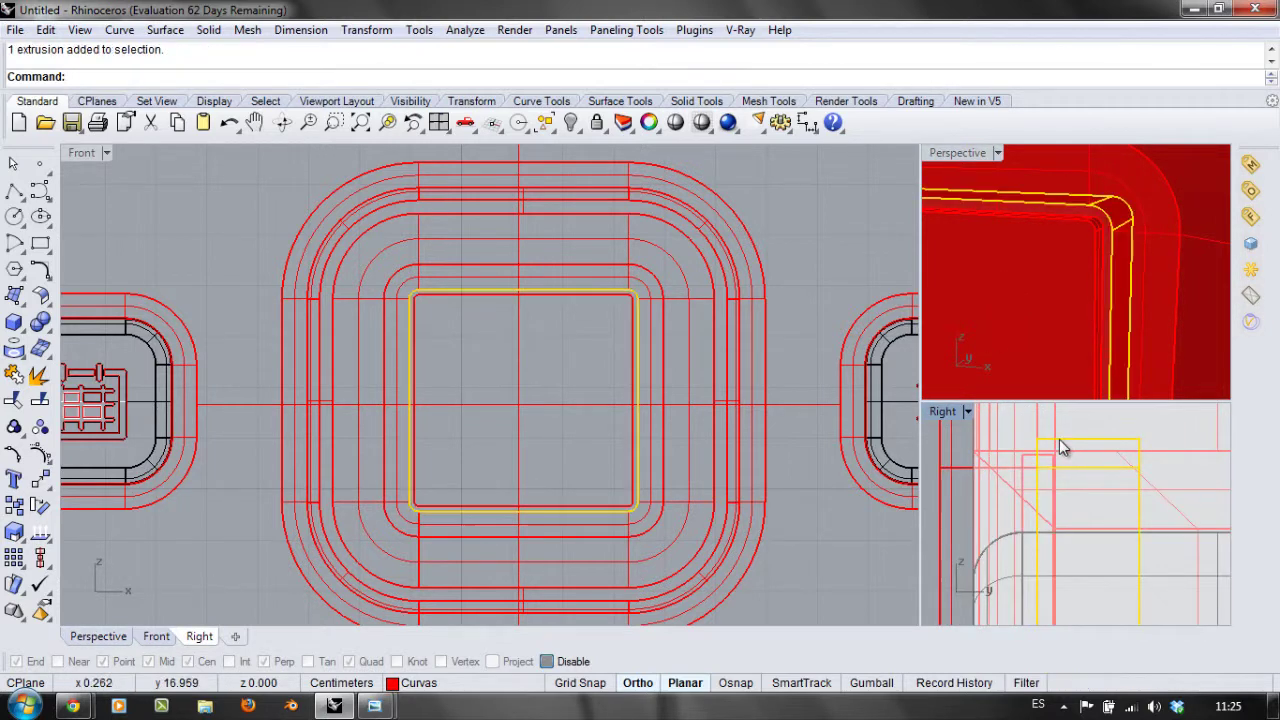
left_click(559, 278)
left_click(535, 213, "shift")
left_click(538, 202, "shift")
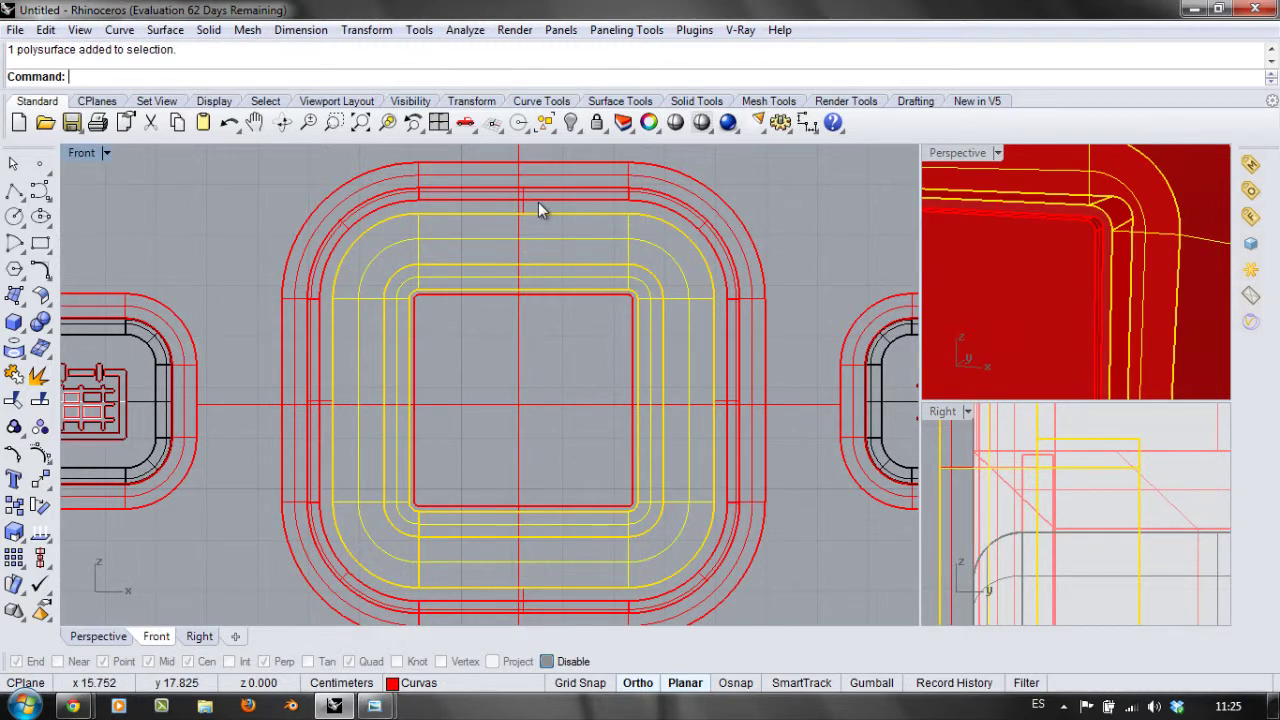
left_click(544, 178, "shift")
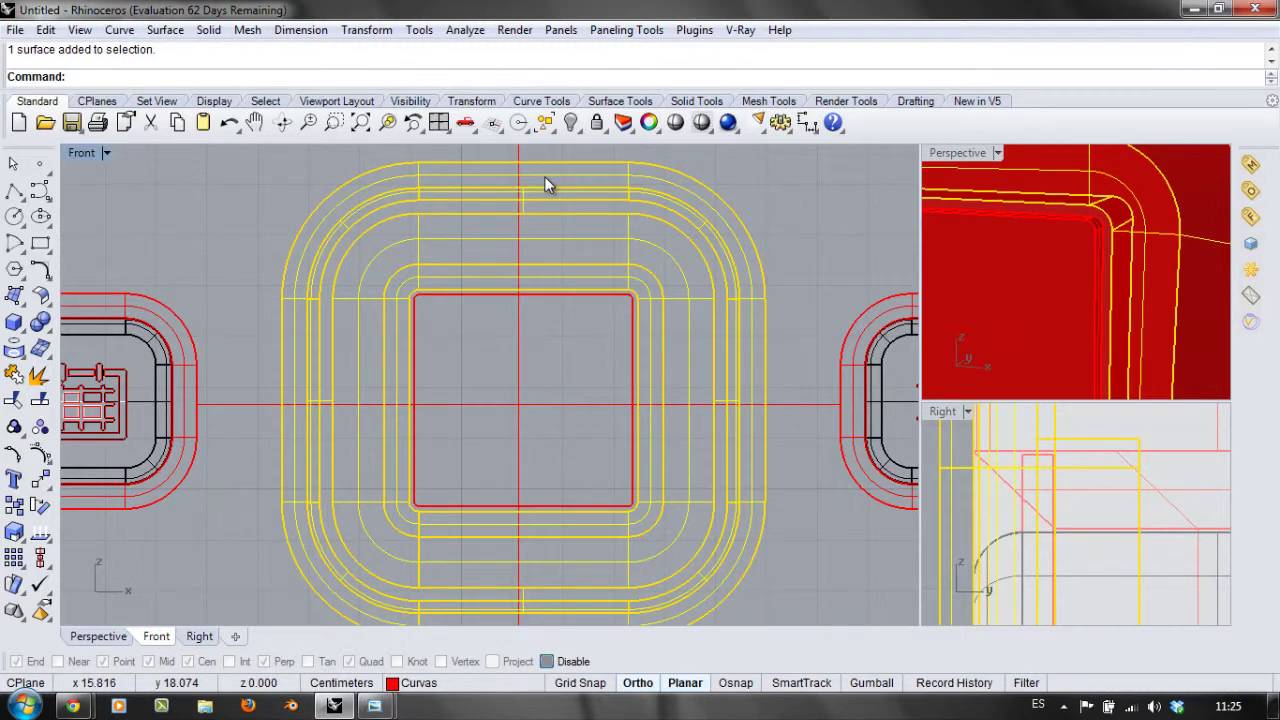
left_click(14, 373)
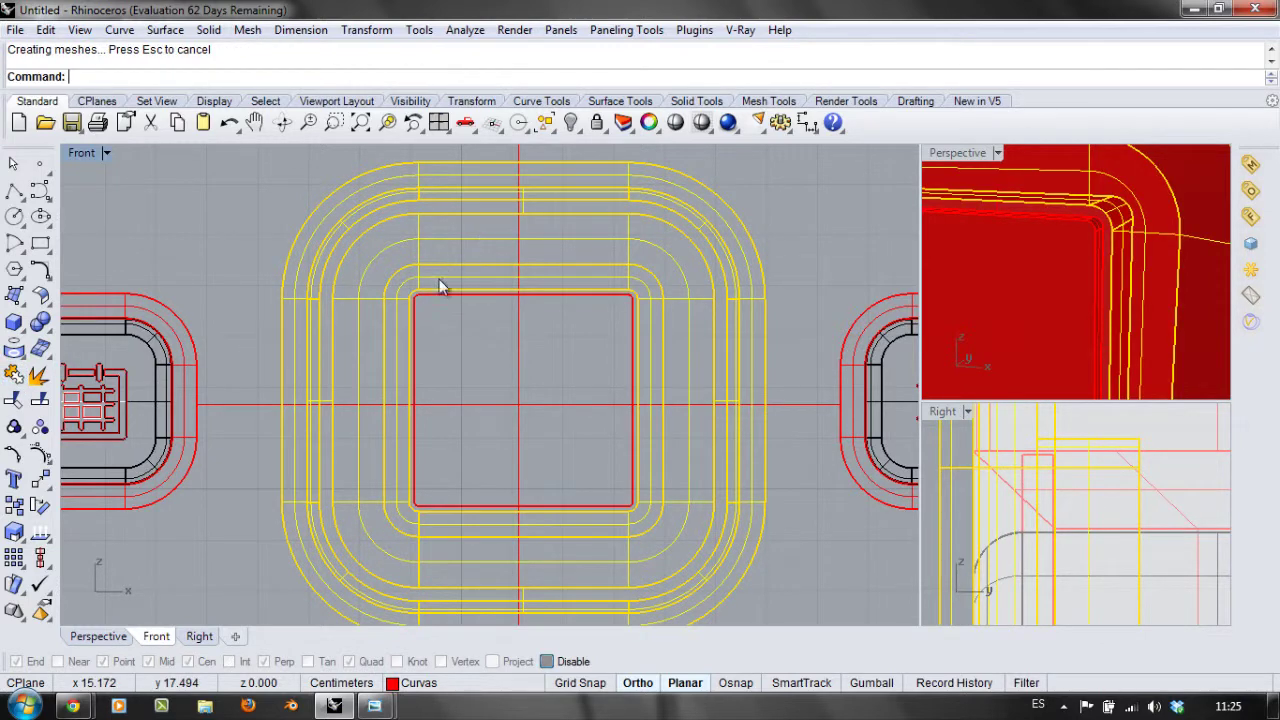
Step: Move the central pad solid about 0.02 cm toward the front of the phone in the Right view
left_click(469, 343)
left_click(478, 306)
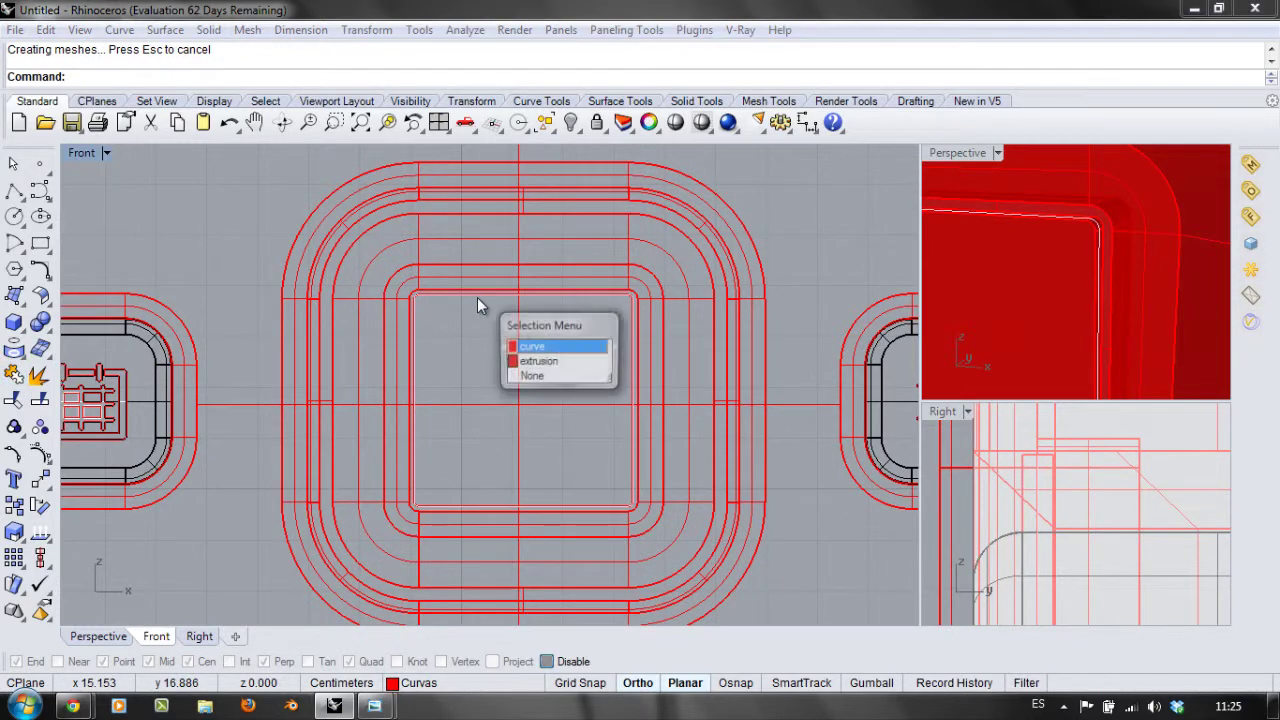
right_click_drag(1006, 223, 1043, 279)
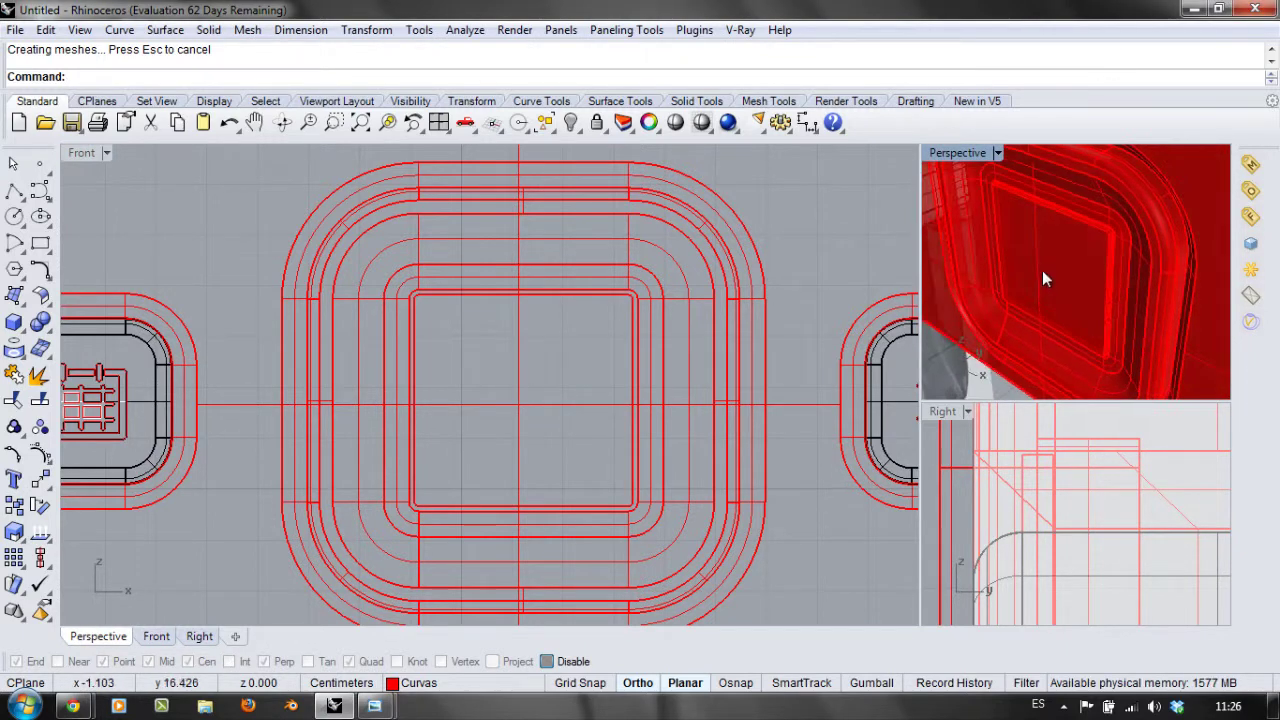
left_click(588, 296)
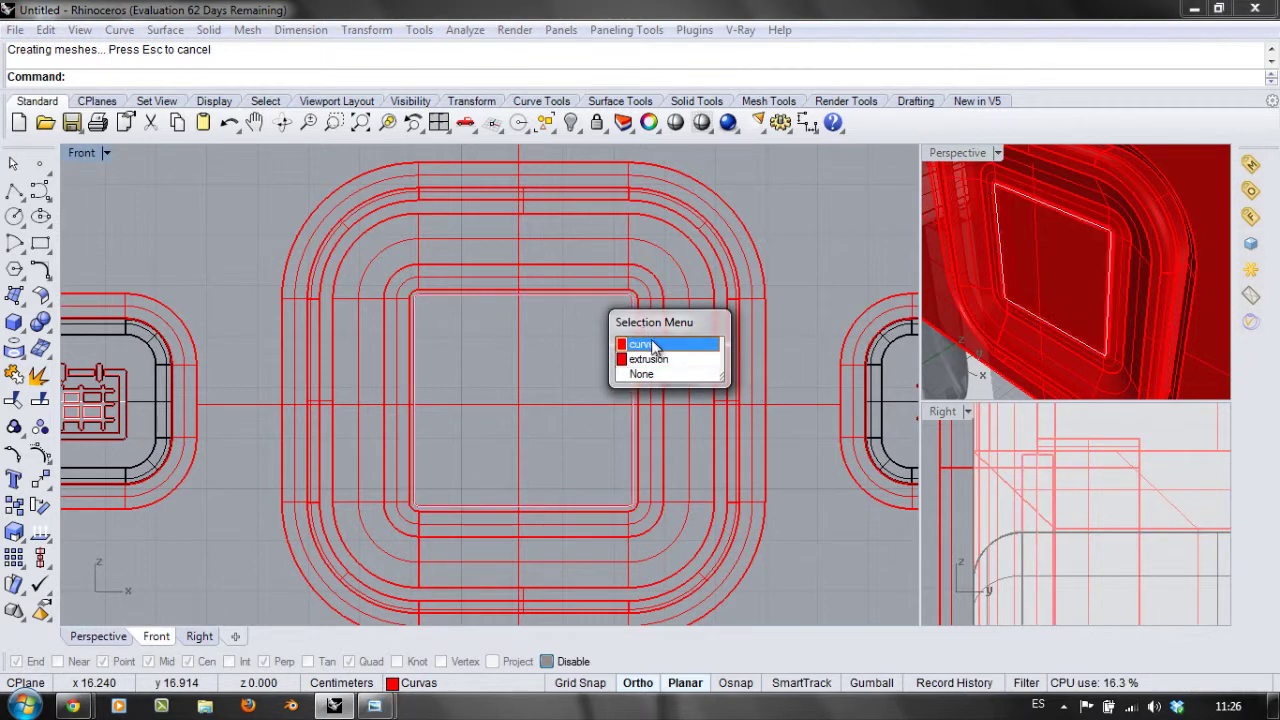
left_click(1014, 465)
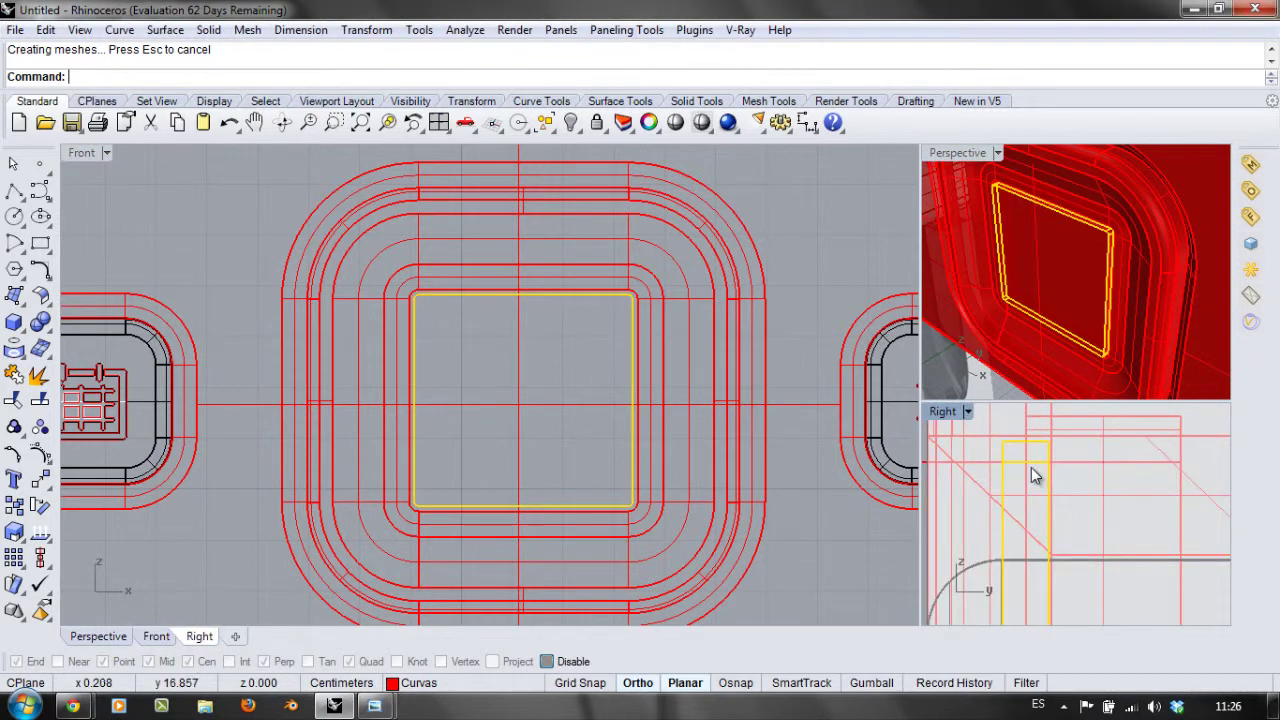
scroll(1031, 467, "up", 2)
scroll(1018, 438, "up", 2)
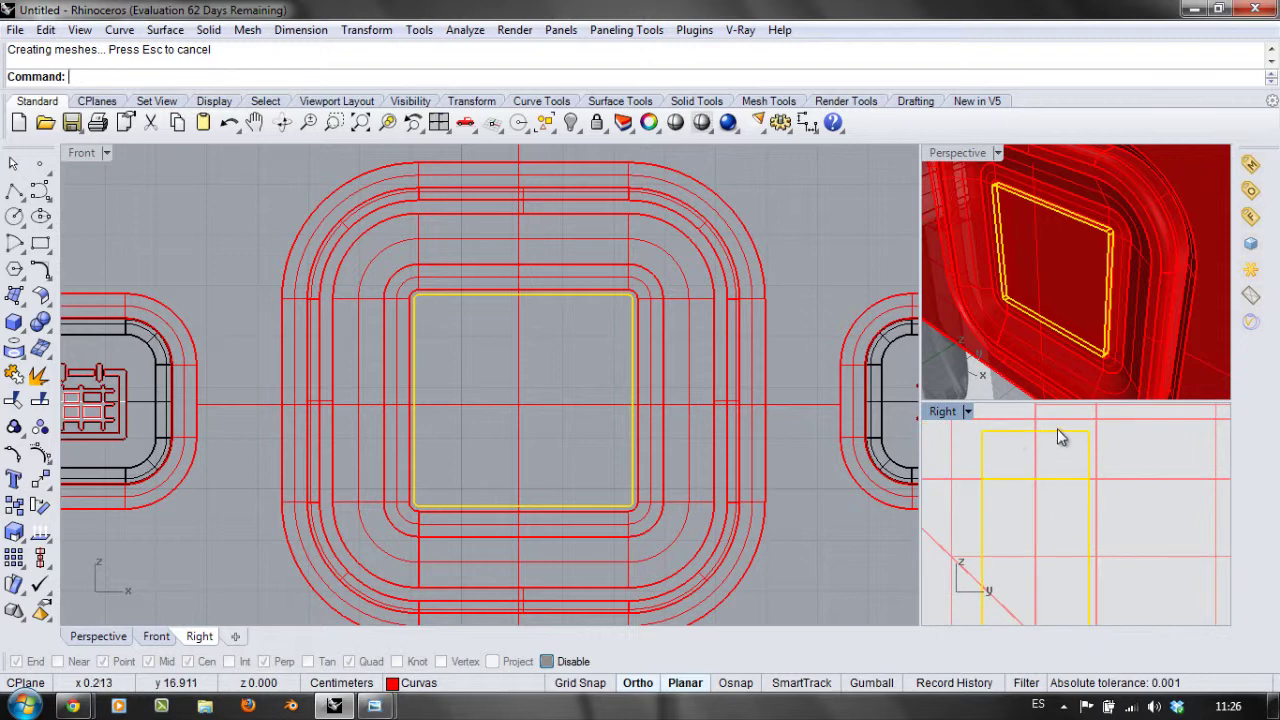
left_click_drag(1034, 433, 1031, 429)
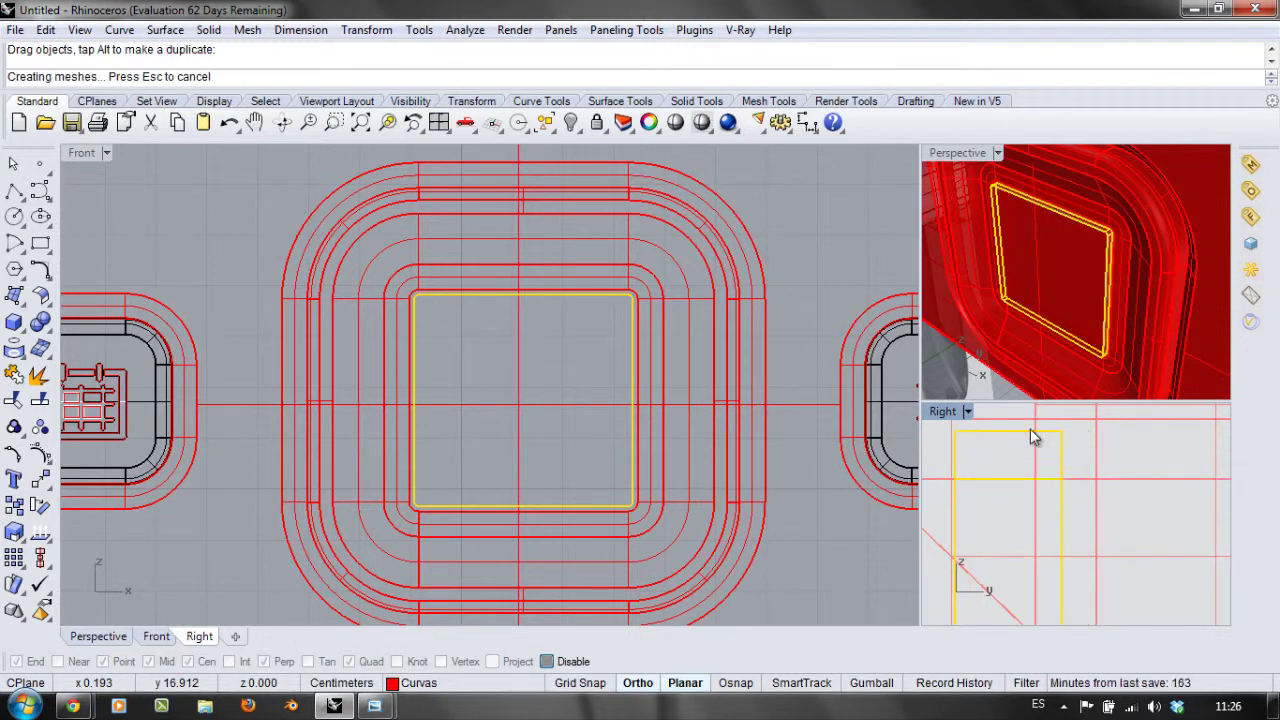
left_click(810, 240)
Step: Try to round the central pad's front edge loop with a chained edge fillet of radius 0.12 cm
right_click_drag(1021, 222, 1140, 258)
left_click(208, 29)
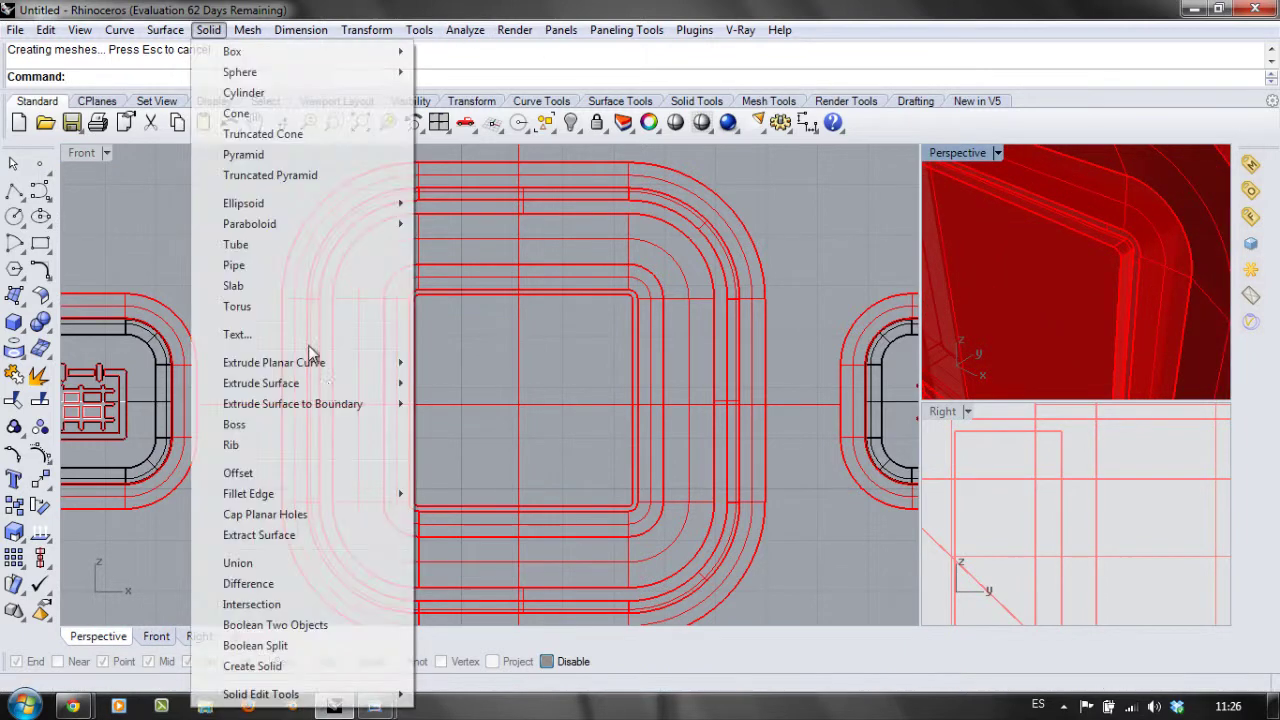
mouse_move(360, 494)
left_click(463, 512)
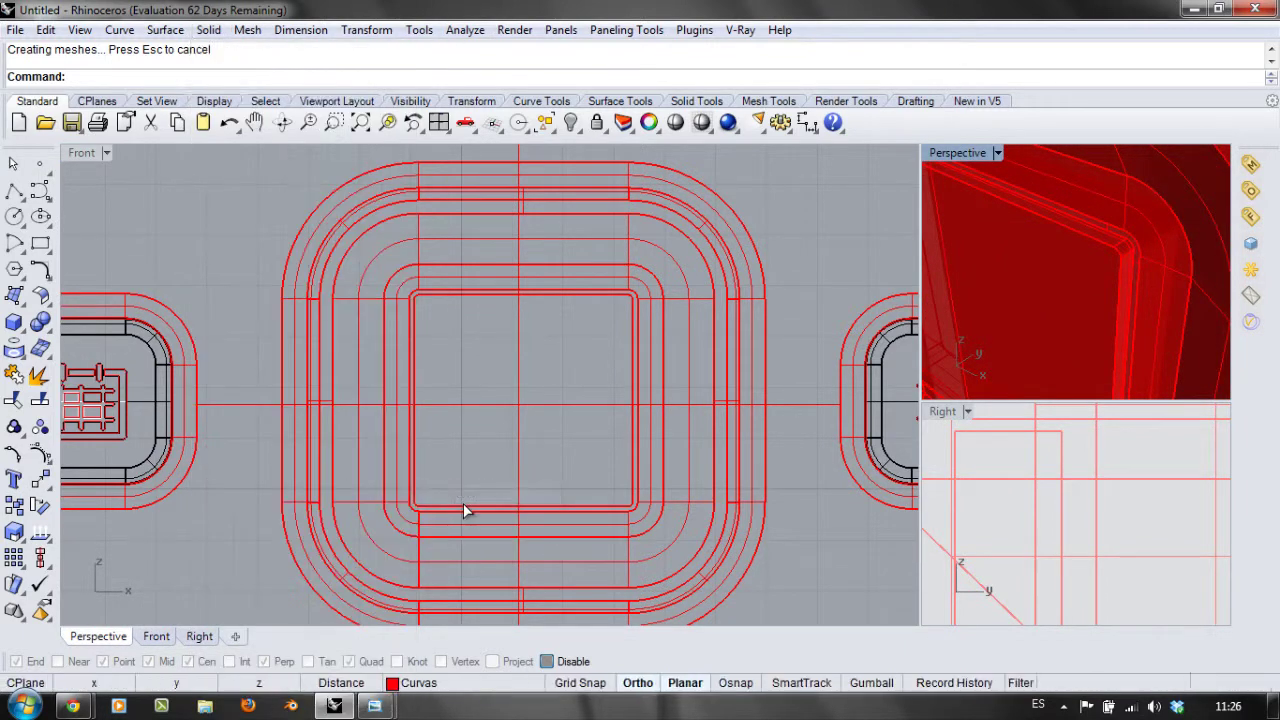
left_click(350, 77)
left_click(1085, 239)
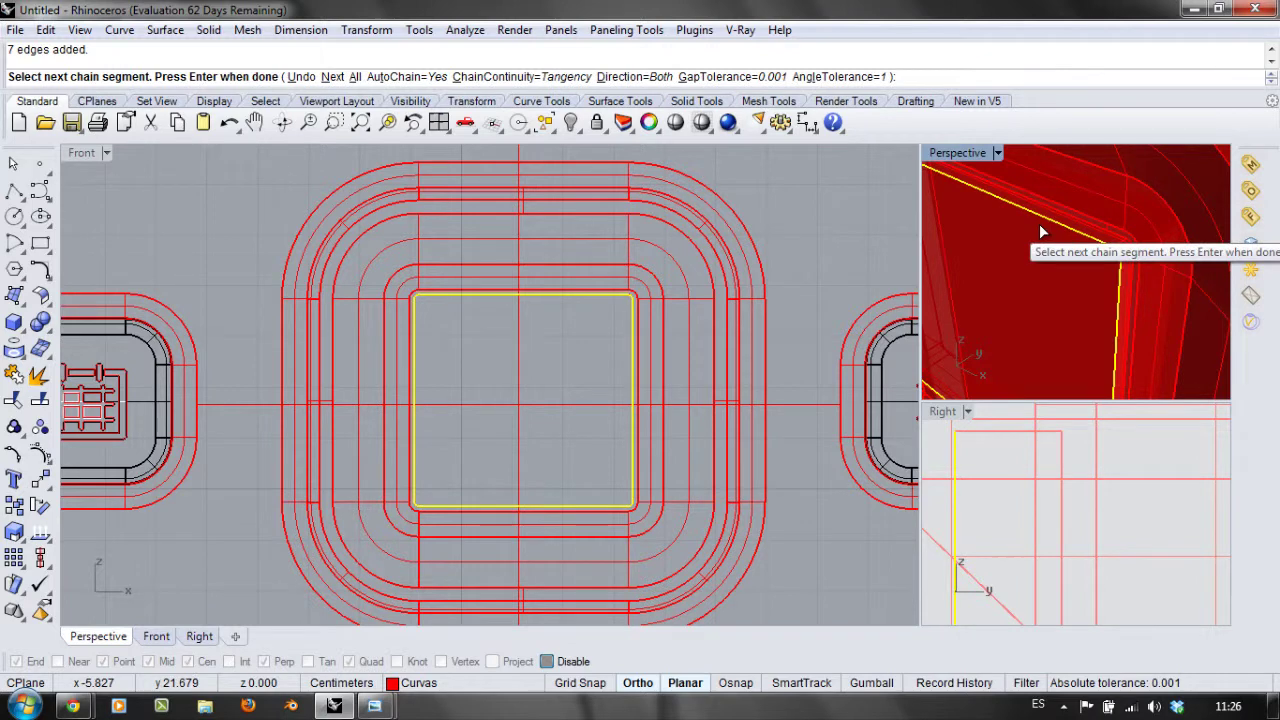
key("Return")
key("Return")
key("Return")
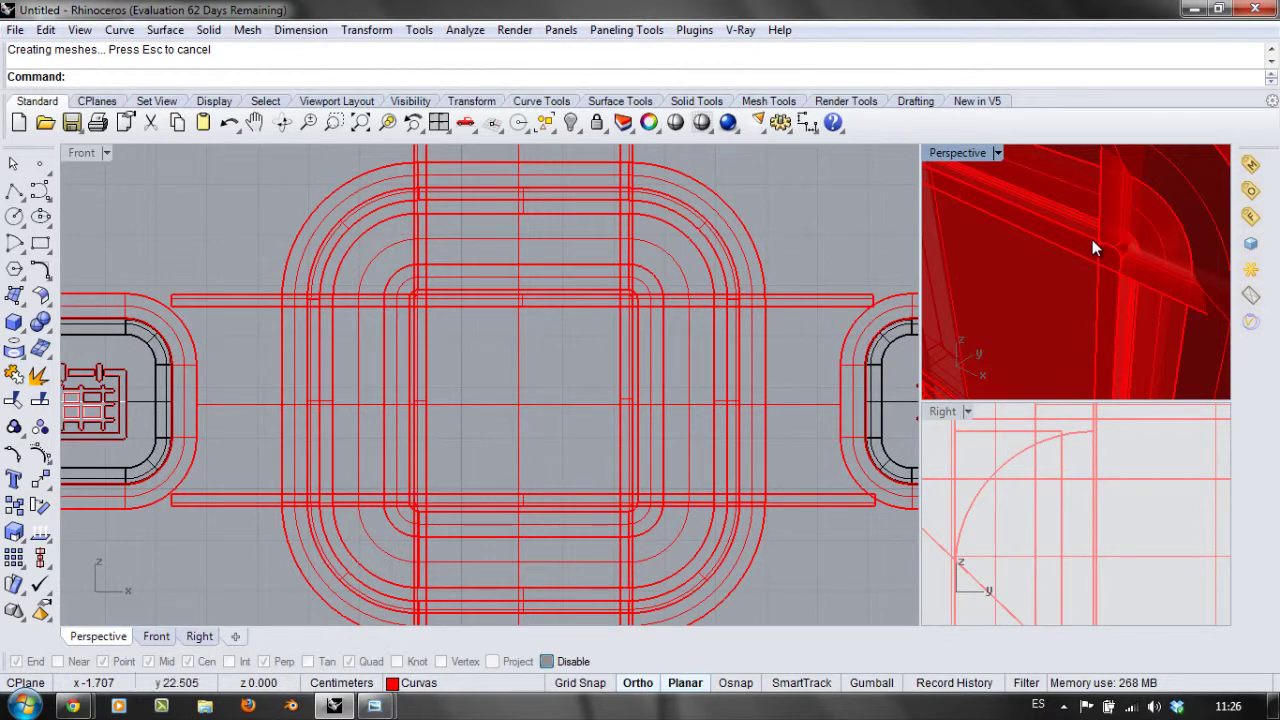
key("ctrl+z")
Step: Try to fillet the pad's front edge loop again as a chain, with the radius reduced to 0.05 cm
right_click_drag(1092, 243, 1080, 248)
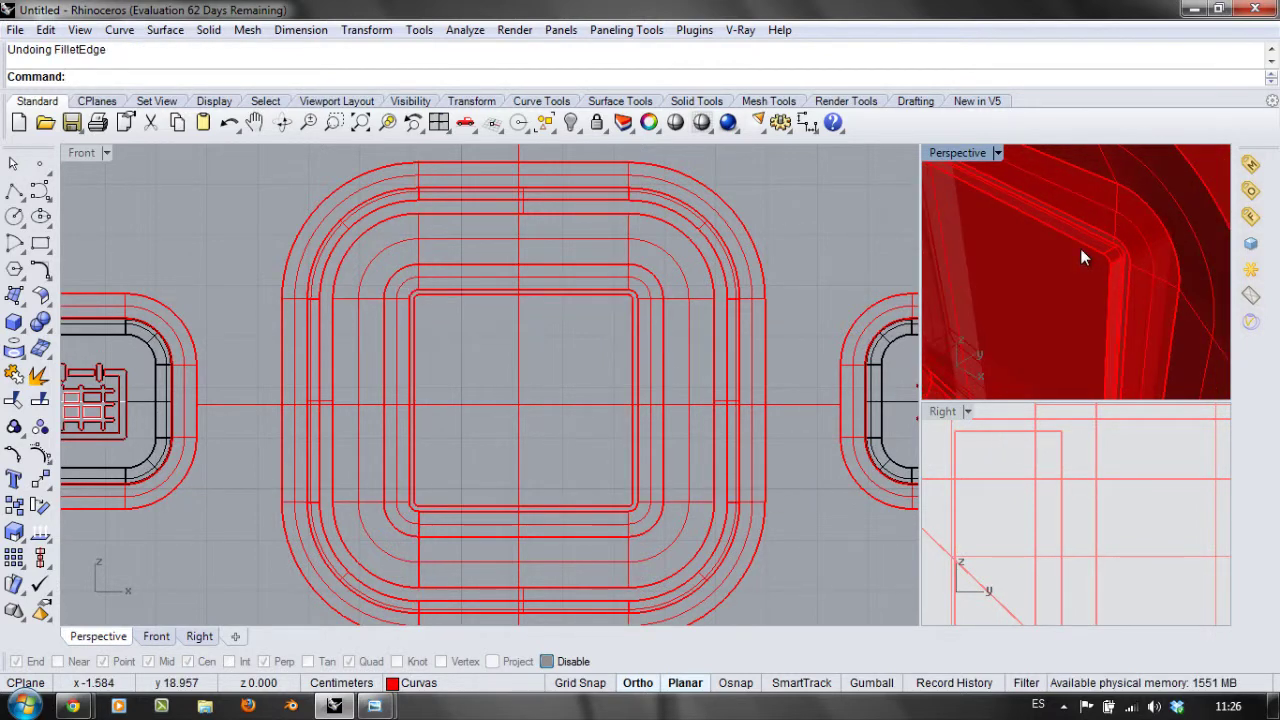
right_click(1080, 248)
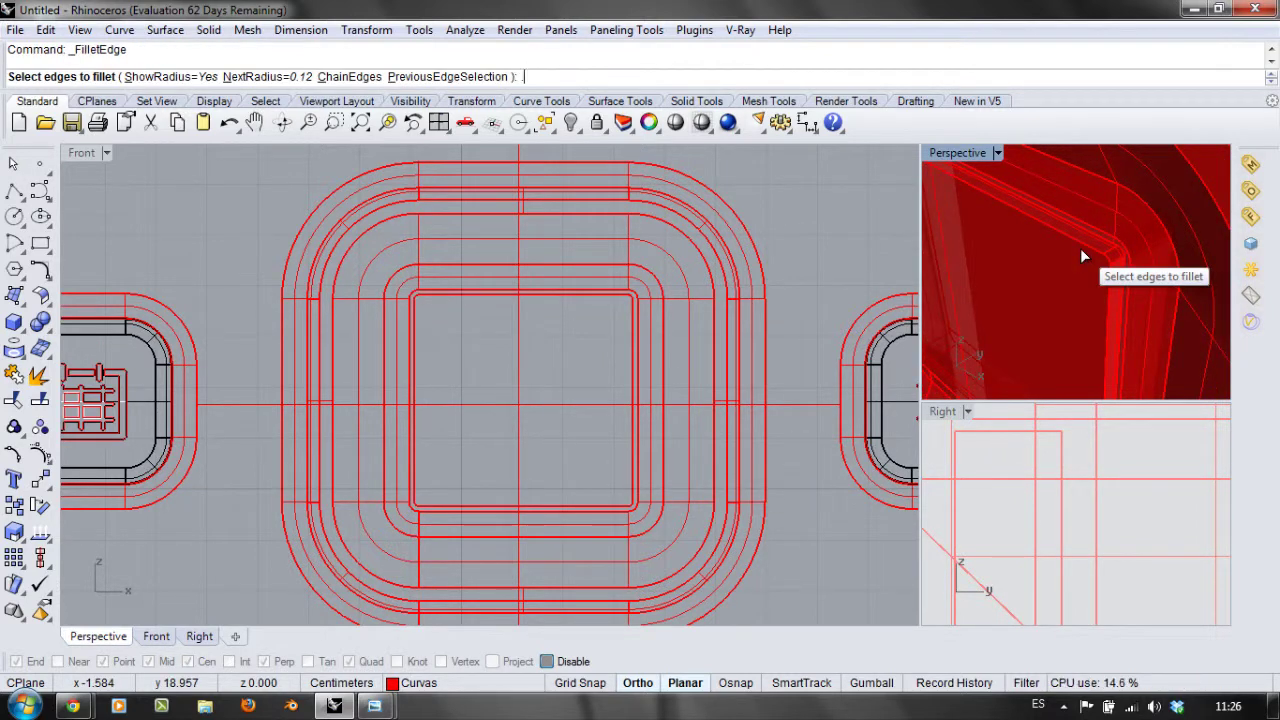
key("Return")
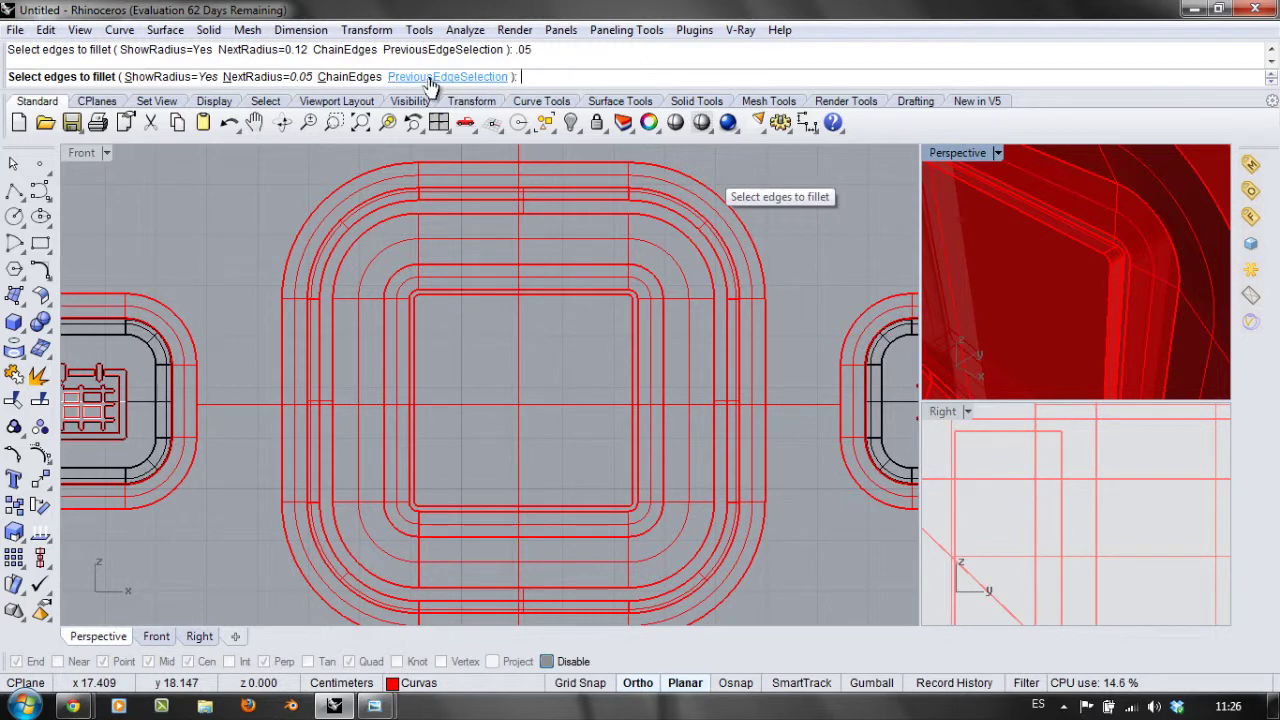
left_click(352, 78)
left_click(1038, 222)
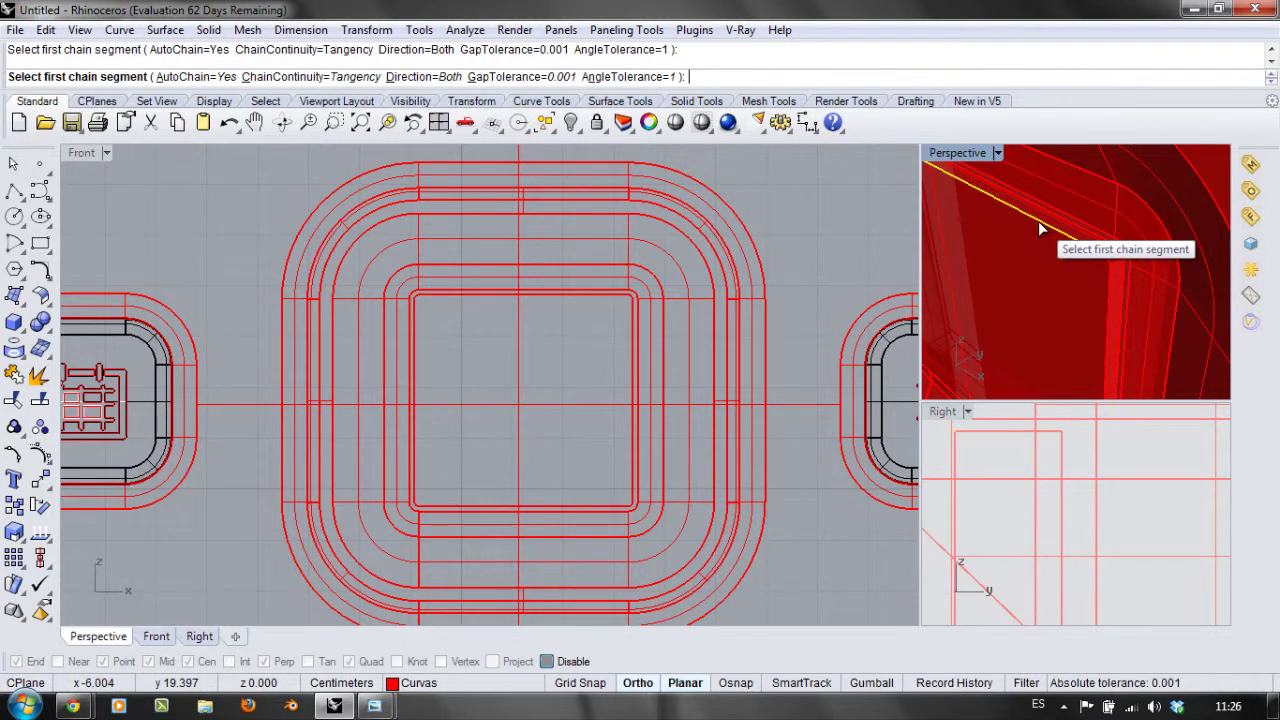
key("Return")
key("Return")
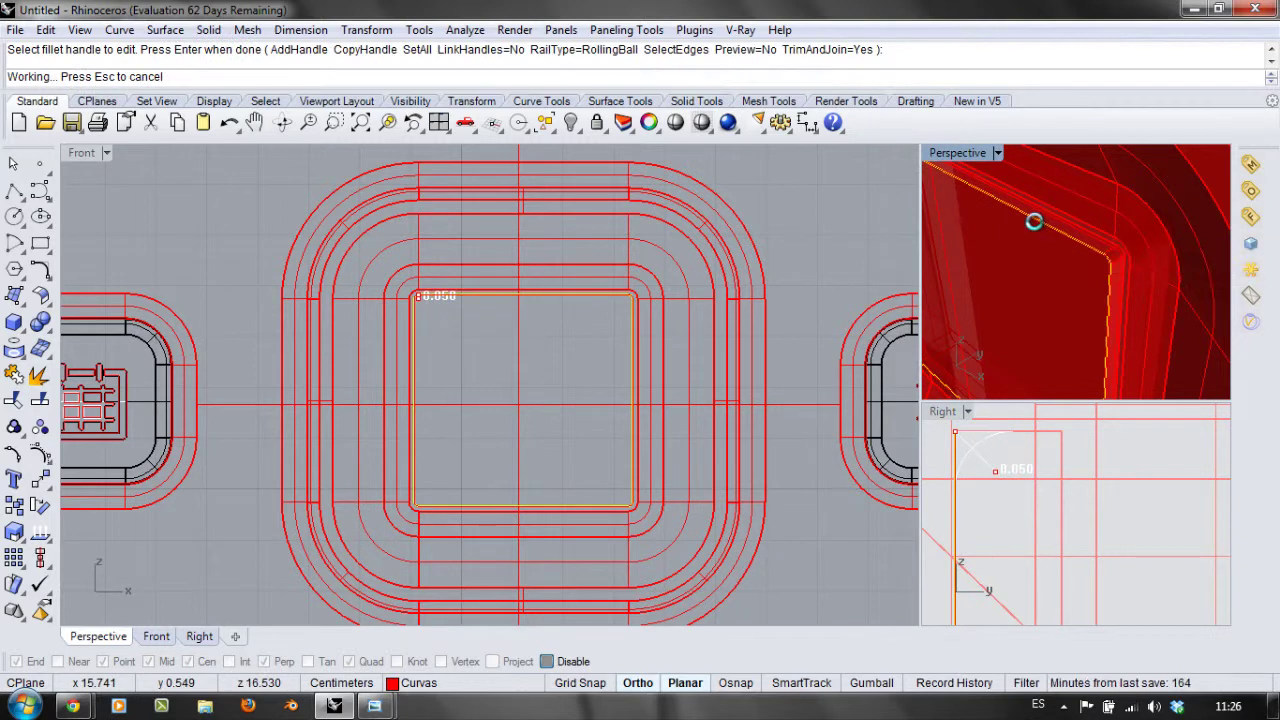
right_click_drag(1097, 257, 1066, 254)
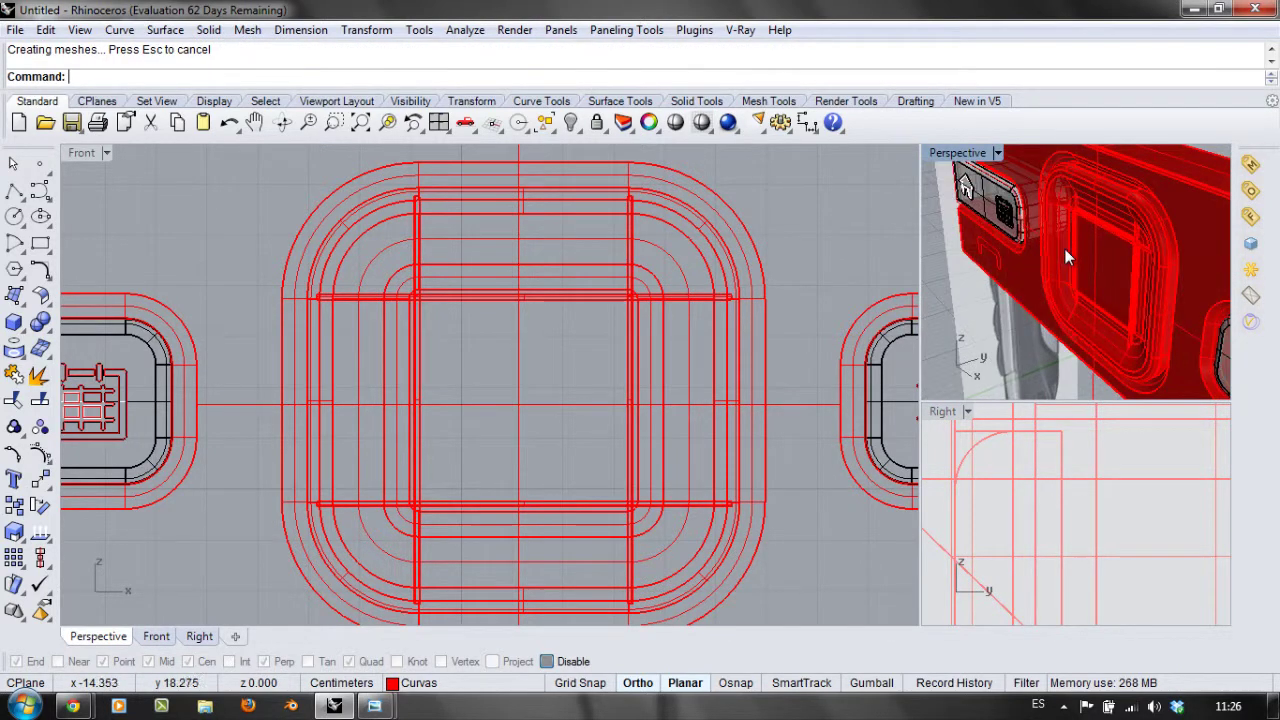
key("ctrl+z")
Step: Isolate the central pad solid by hiding all other objects and enlarge the Perspective view
scroll(1124, 246, "up", 3)
left_click(1124, 246)
key("Escape")
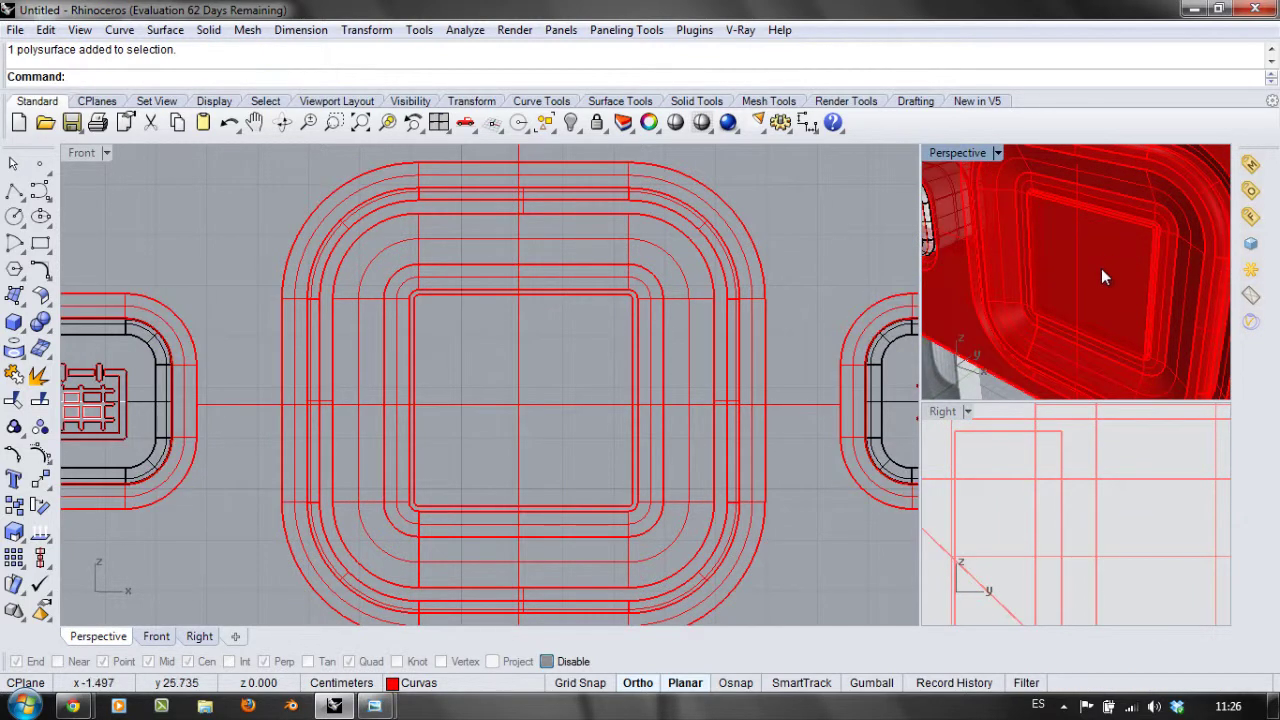
left_click(1101, 266)
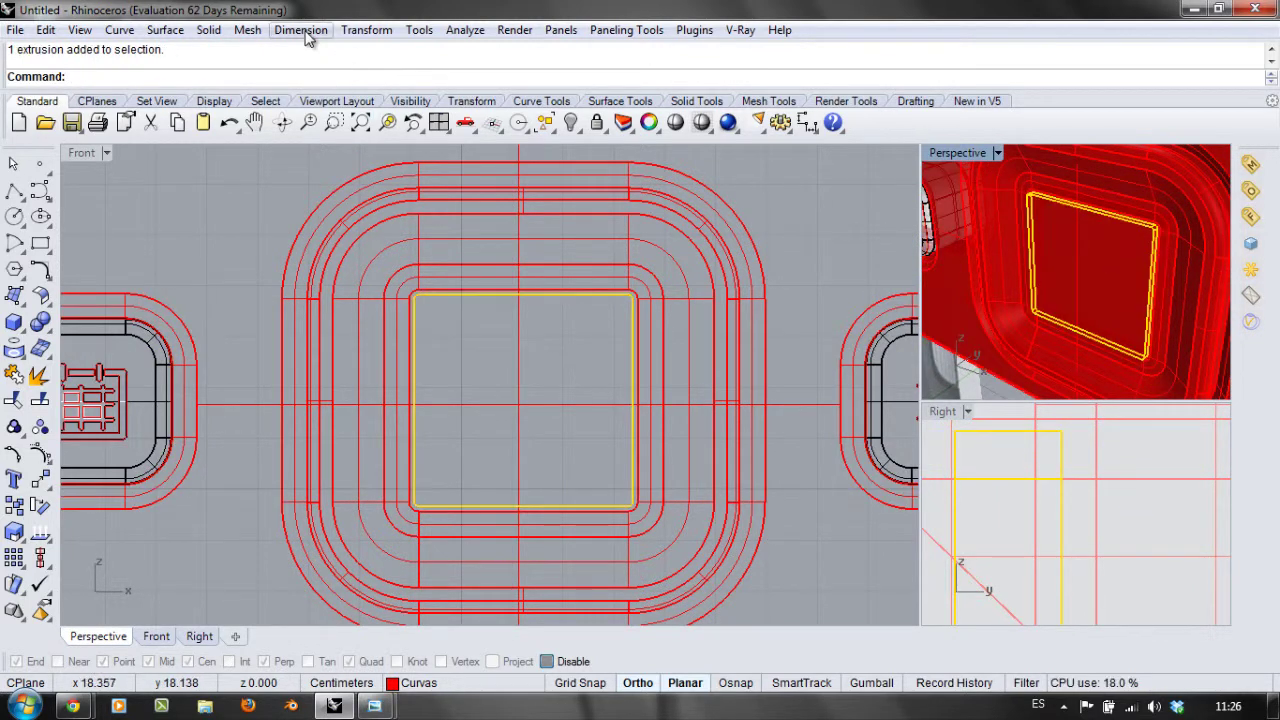
left_click(566, 128)
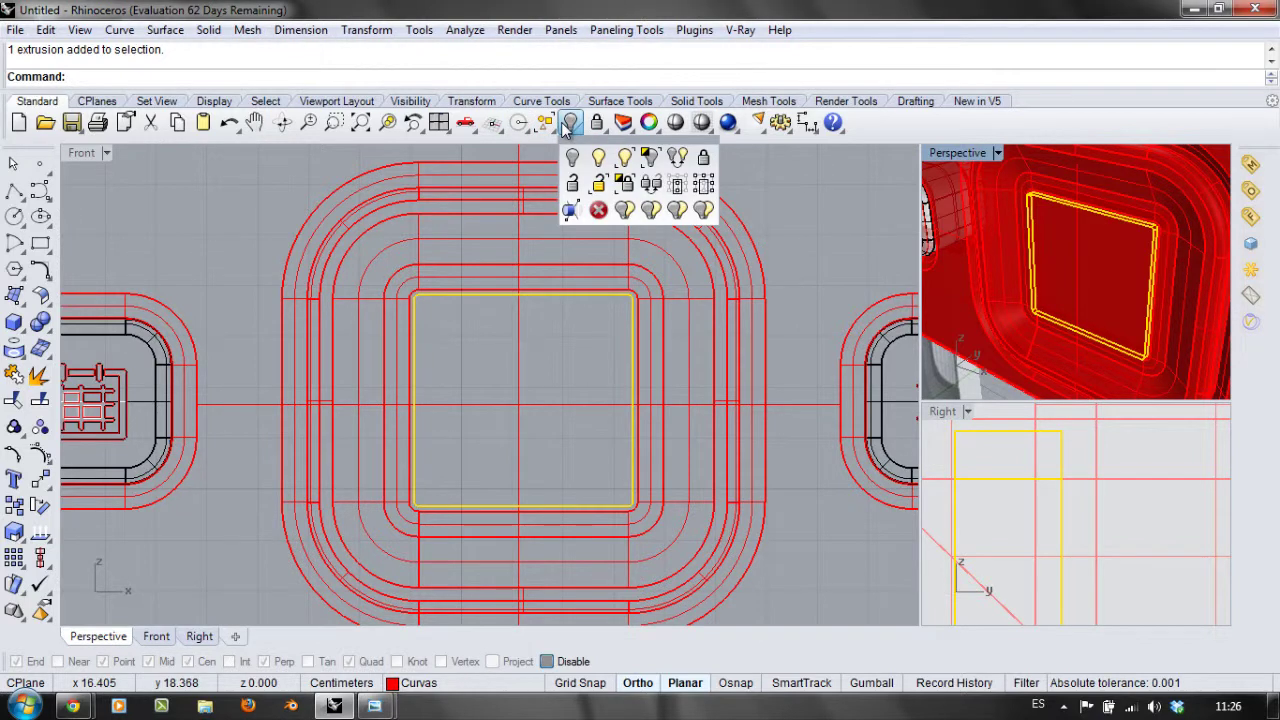
left_click(650, 160)
right_click_drag(1105, 264, 1193, 218)
scroll(1156, 214, "up", 3)
mouse_move(1152, 255)
right_mouse_down()
mouse_move(1094, 246)
mouse_move(1157, 246)
right_mouse_up()
scroll(1157, 248, "down", 3)
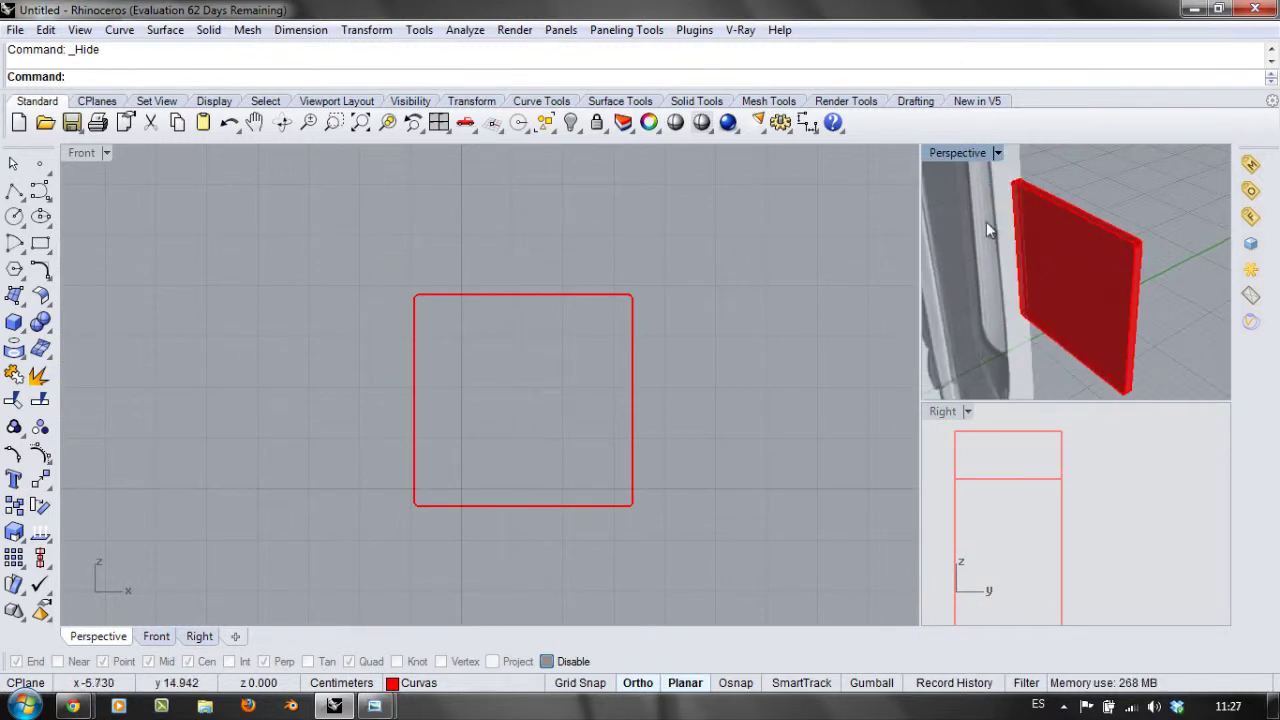
double_click(950, 150)
right_click_drag(700, 389, 735, 445)
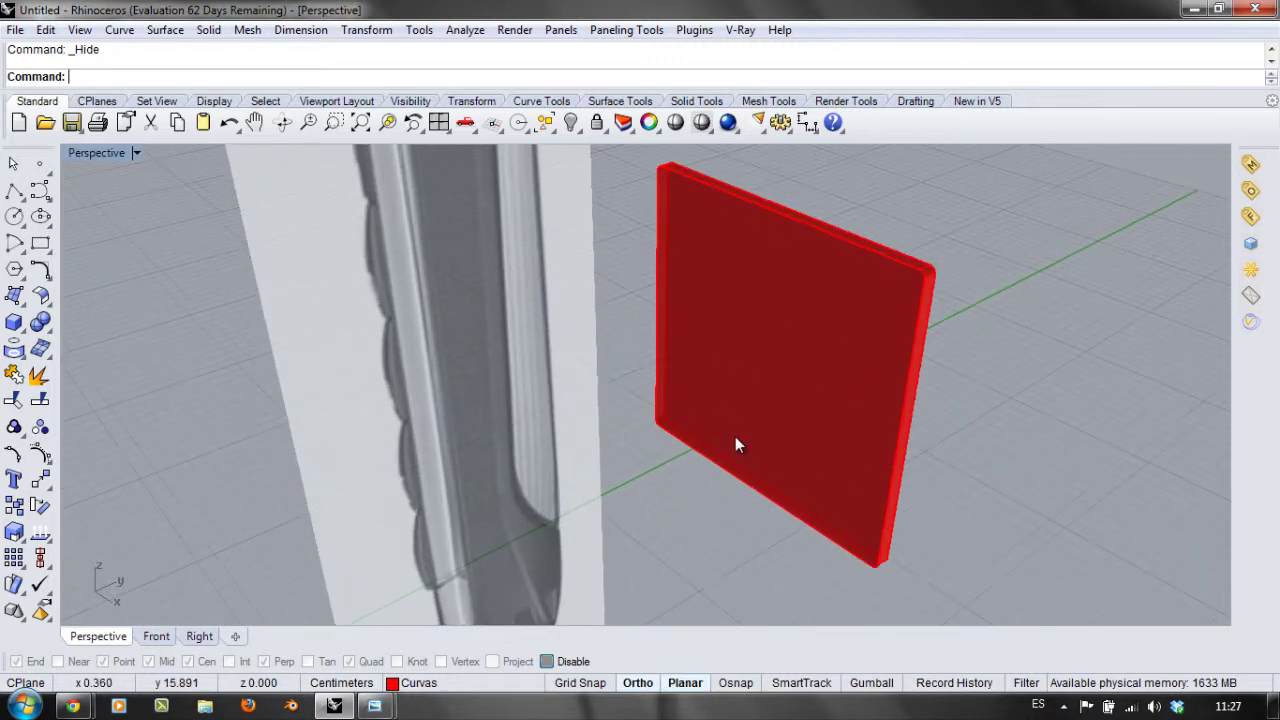
Step: Try to apply a 0.05 cm Blend Edge to the single upper front edge of the pad
left_click(208, 31)
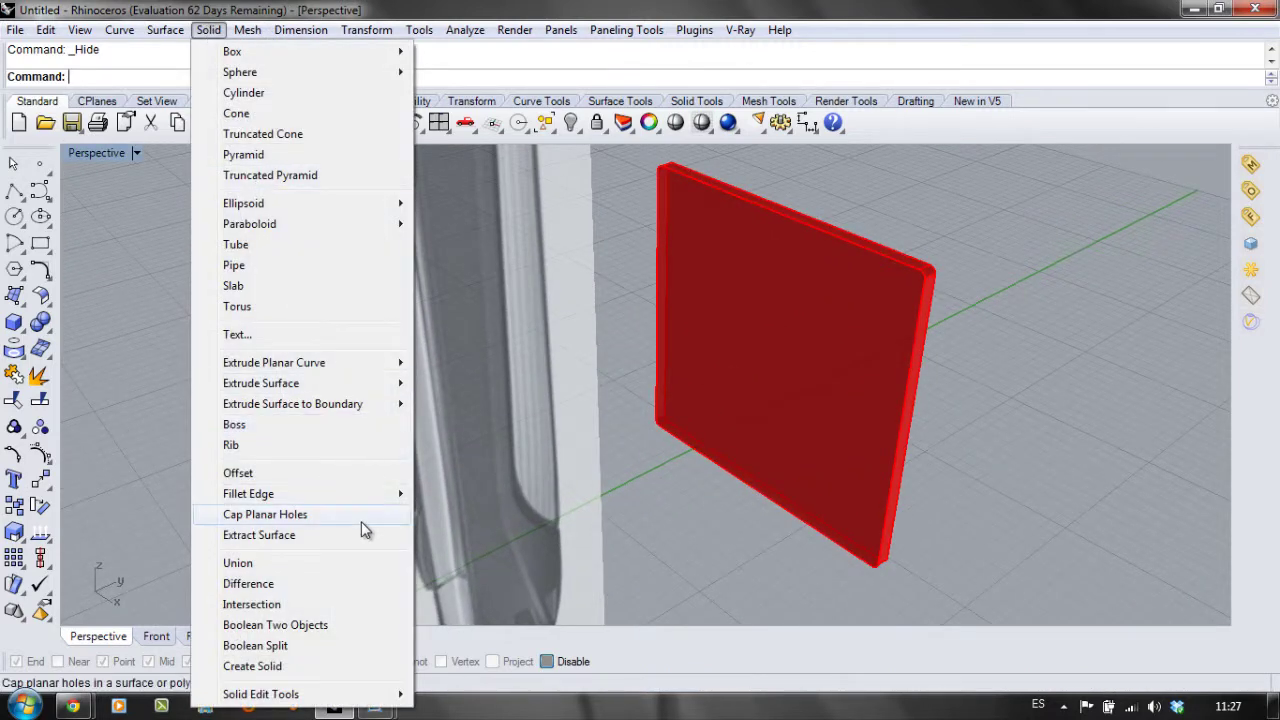
mouse_move(356, 496)
left_click(434, 513)
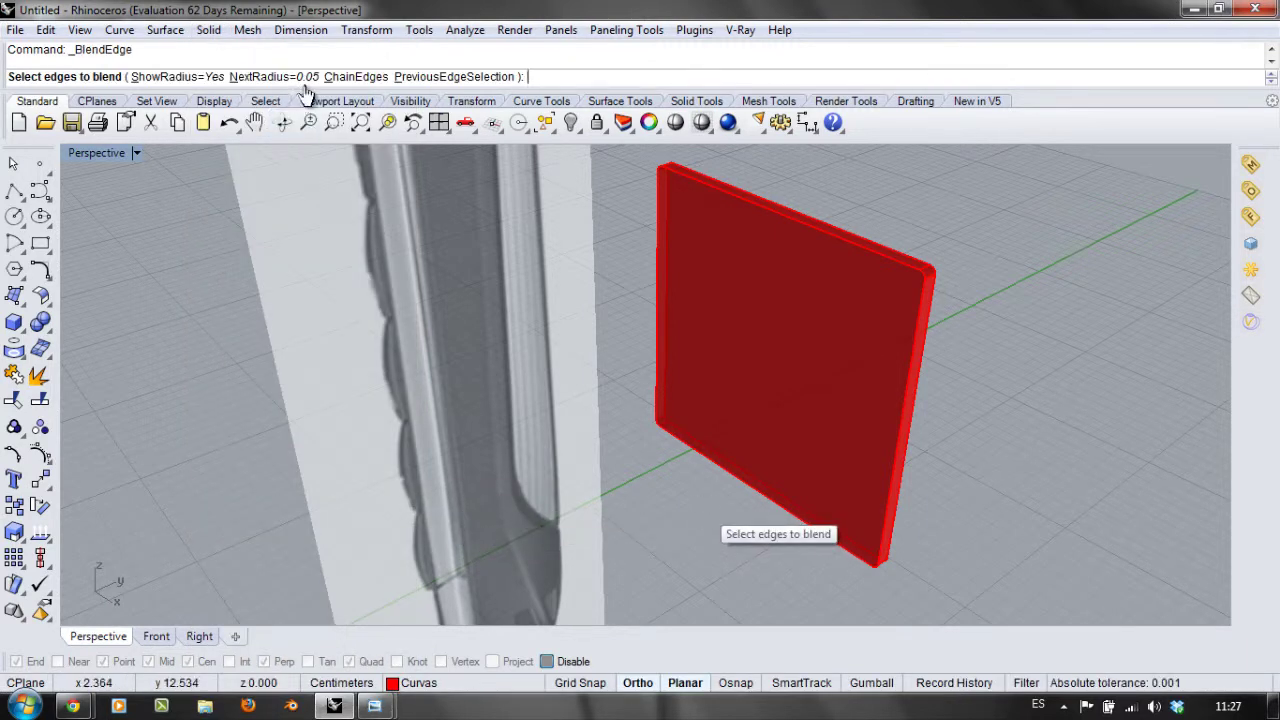
left_click(829, 233)
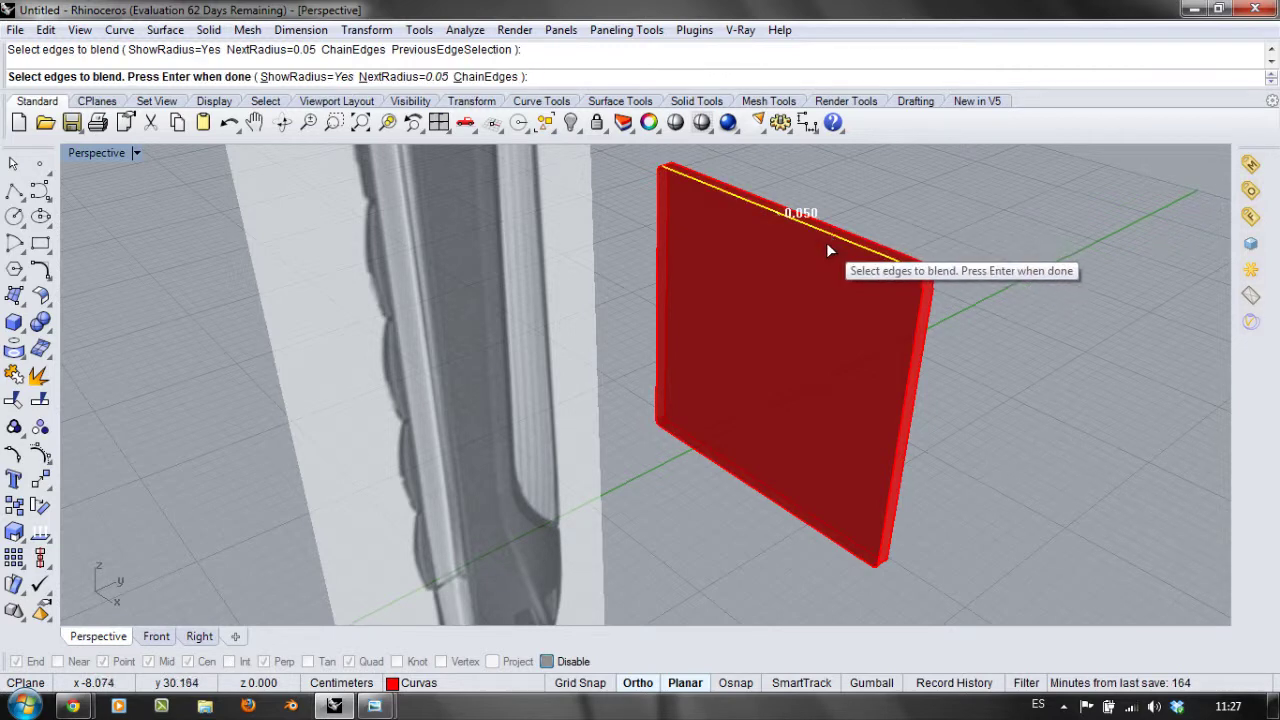
key("Return")
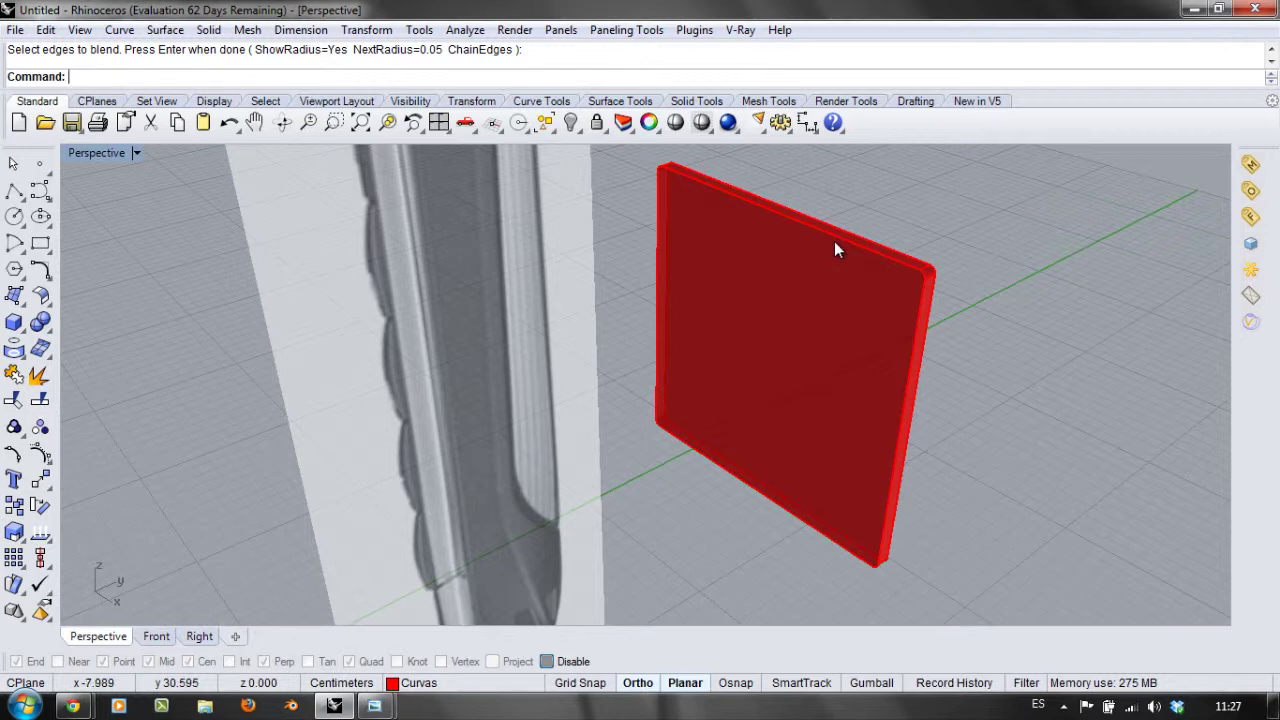
Step: Try a 0.05 cm Blend Edge on the whole front edge loop of the pad, selected as a chain
key("Return")
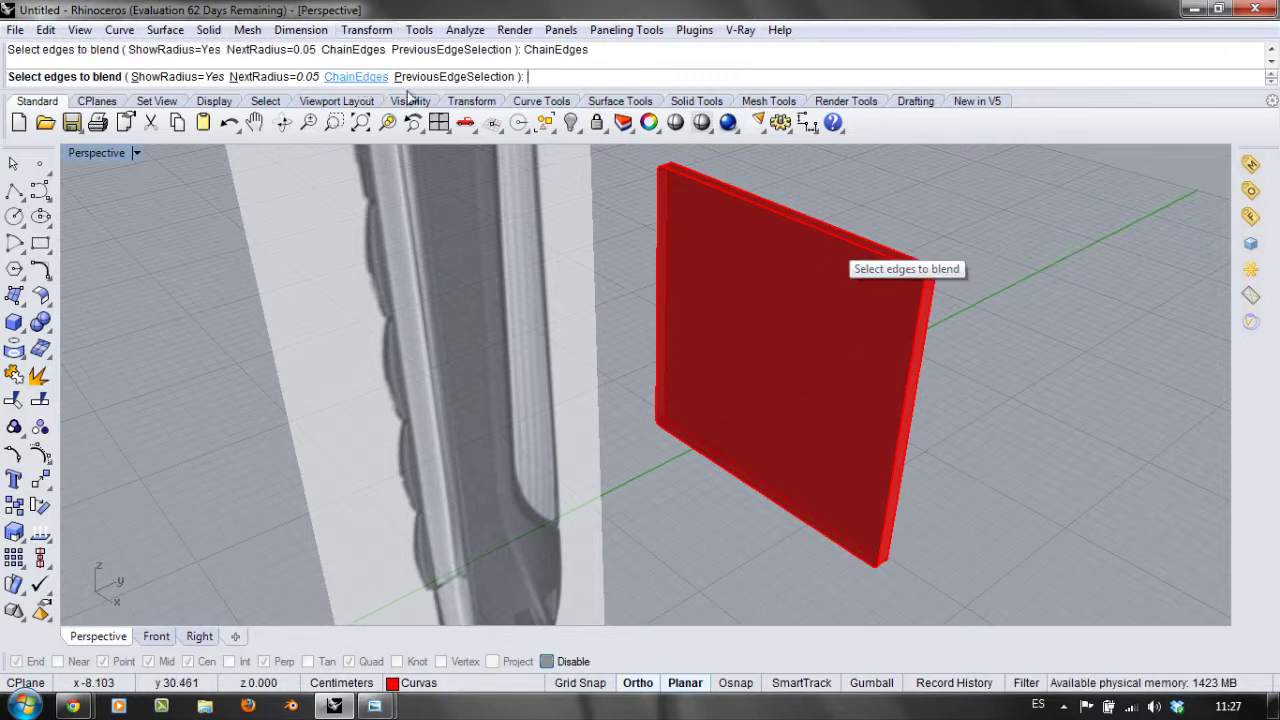
left_click(362, 78)
left_click(860, 256)
key("Return")
key("Return")
key("Return")
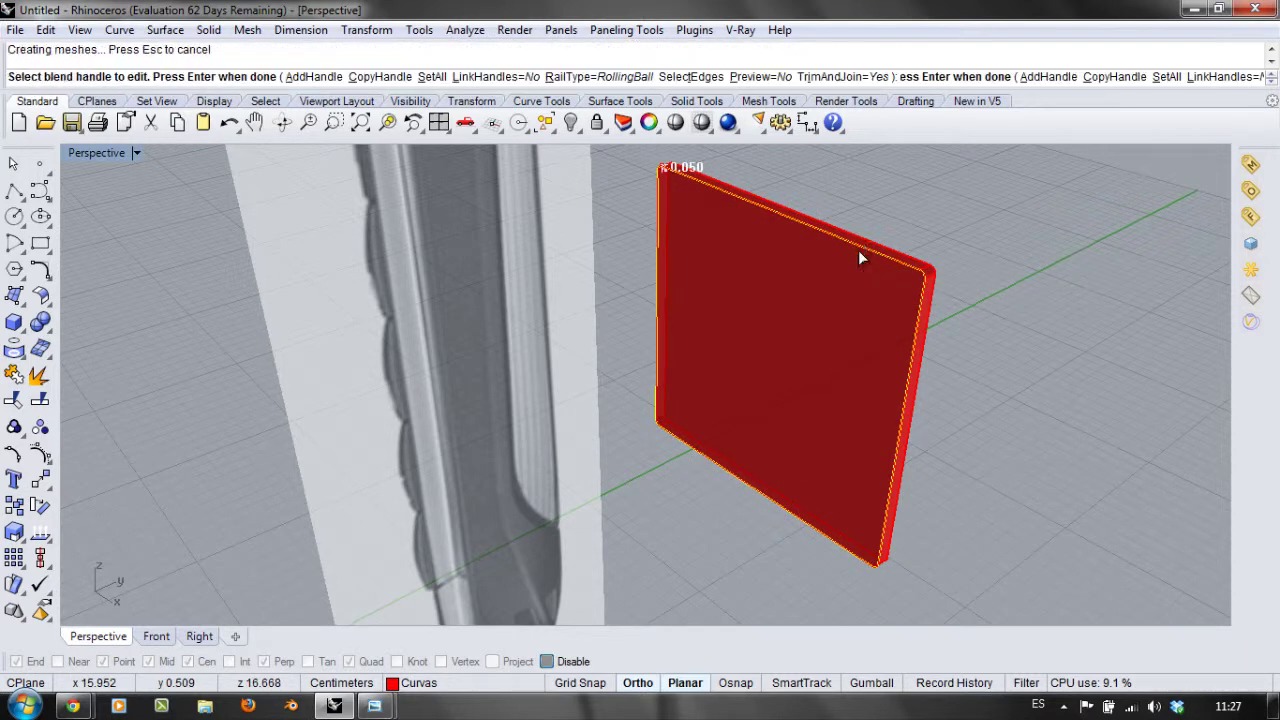
key("ctrl+z")
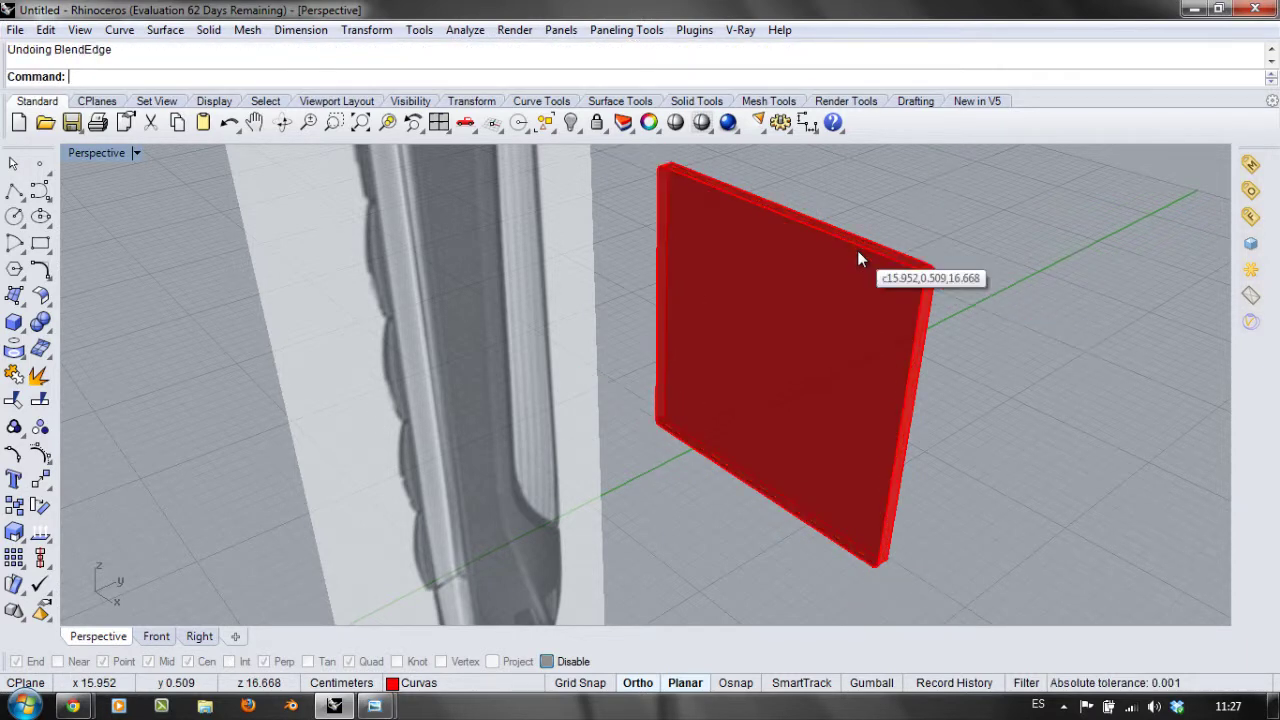
Step: Delete the central pad solid, restore the multi-view layout and show all hidden objects again
left_click(857, 250)
key("Delete")
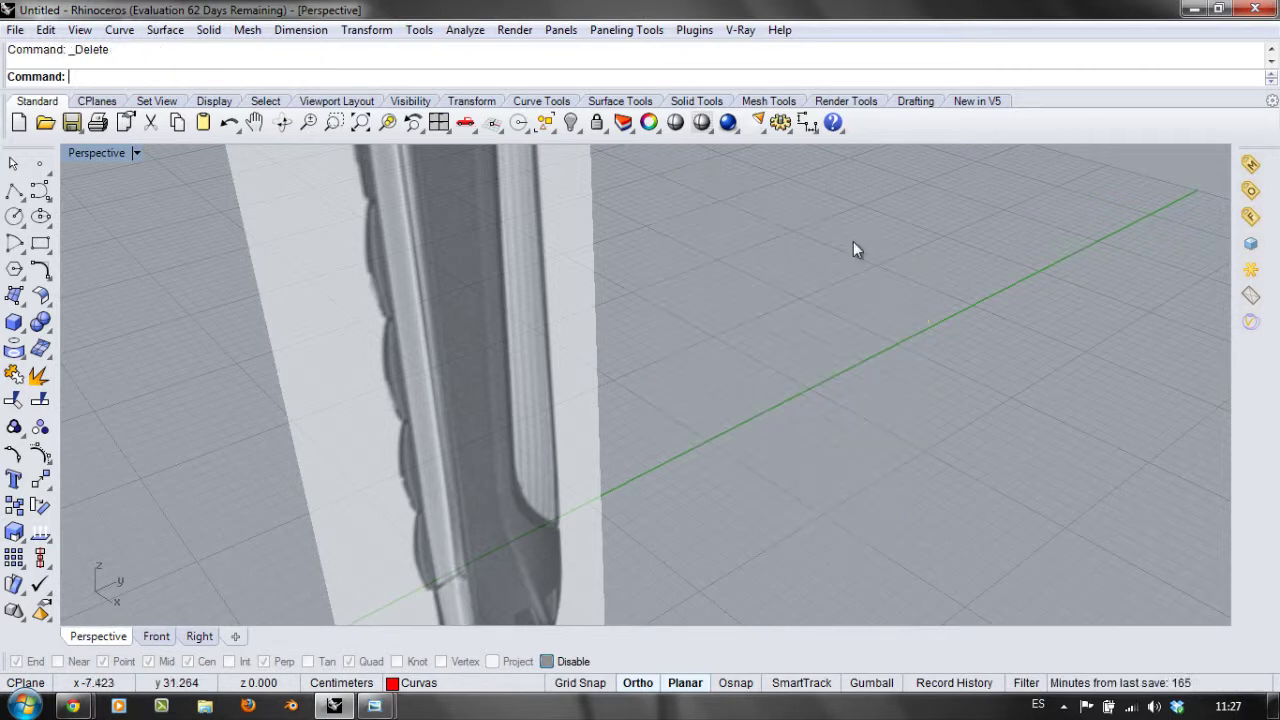
double_click(114, 153)
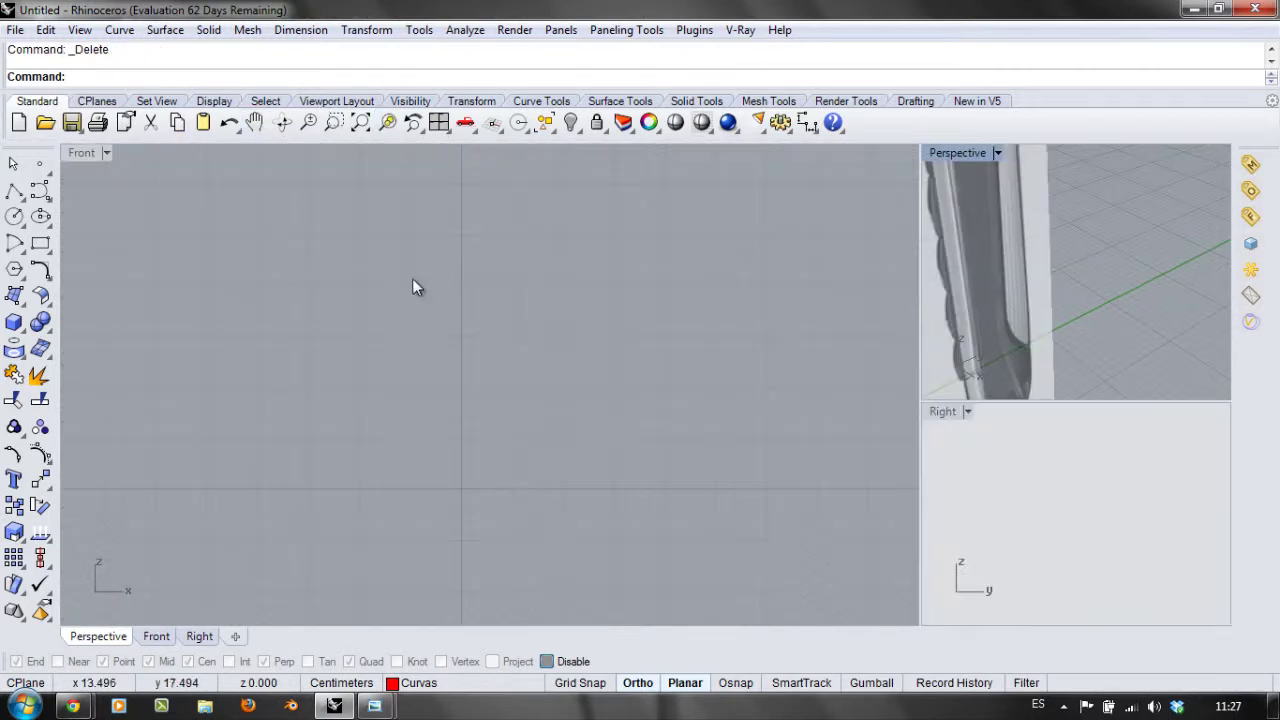
left_click(571, 122)
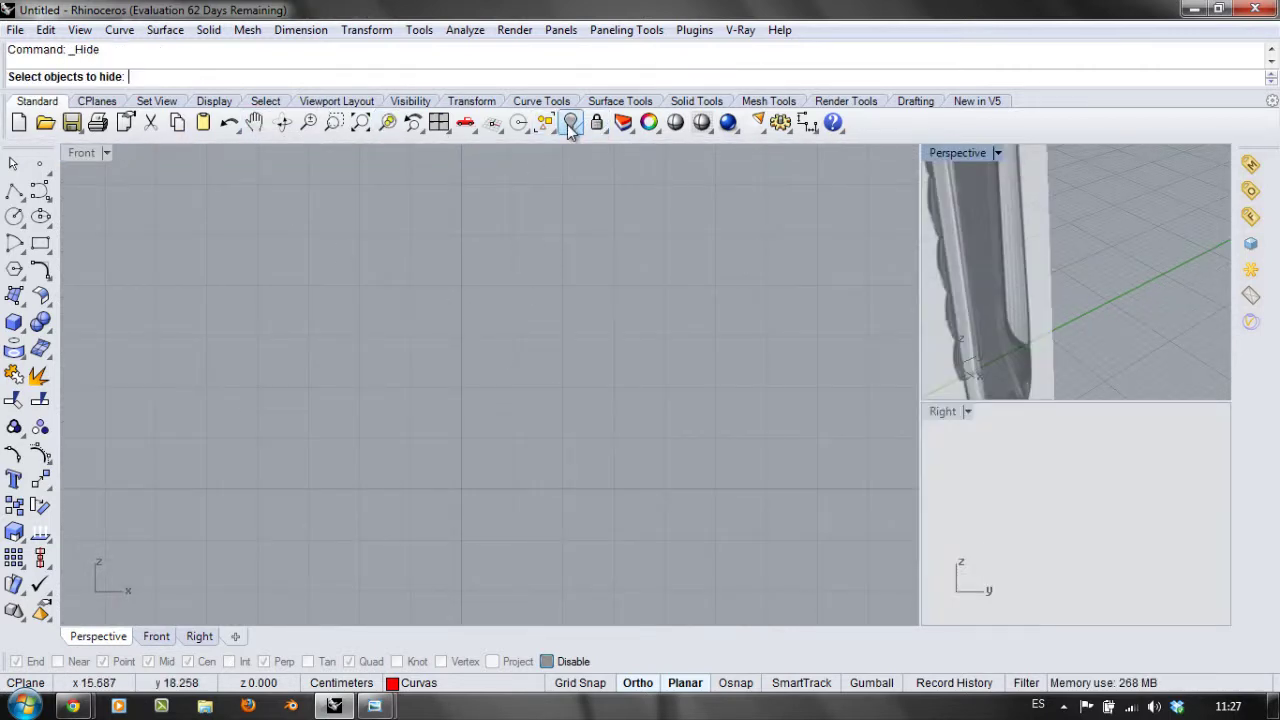
right_click(571, 123)
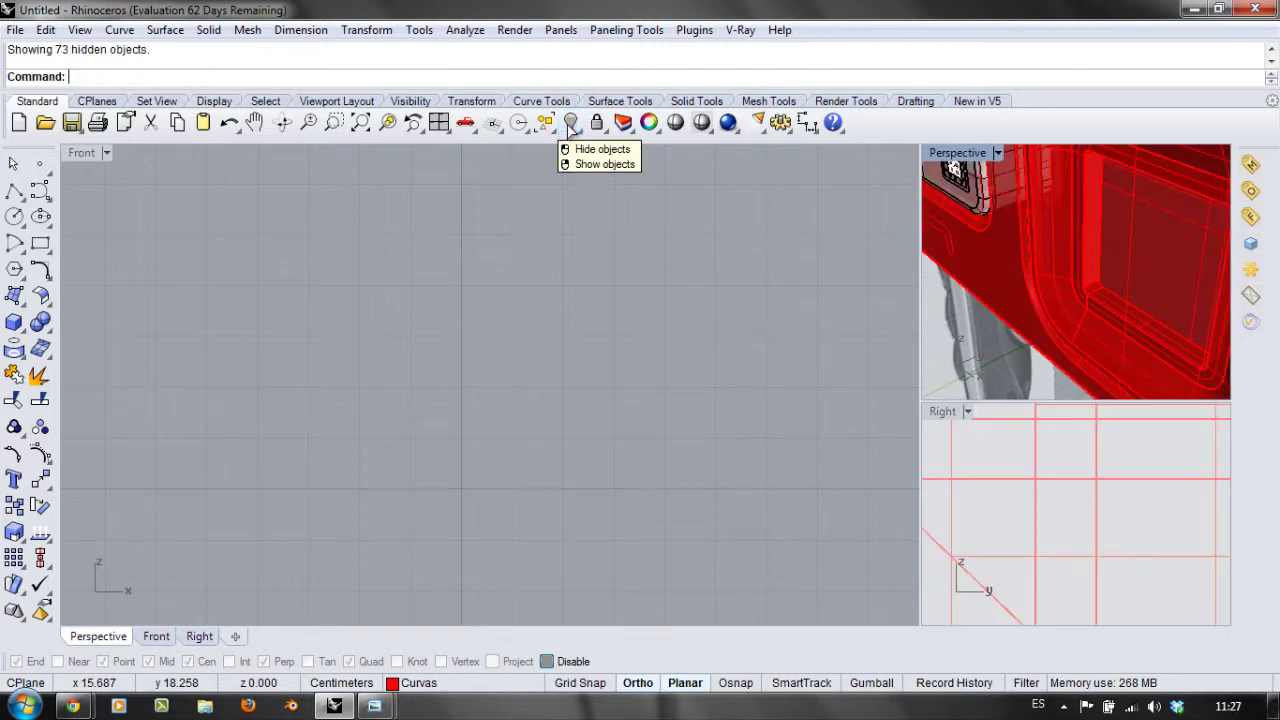
Step: Select the pad's outline curve in the Front view and turn off the Derecha and Izquierda image layers
left_click(549, 297)
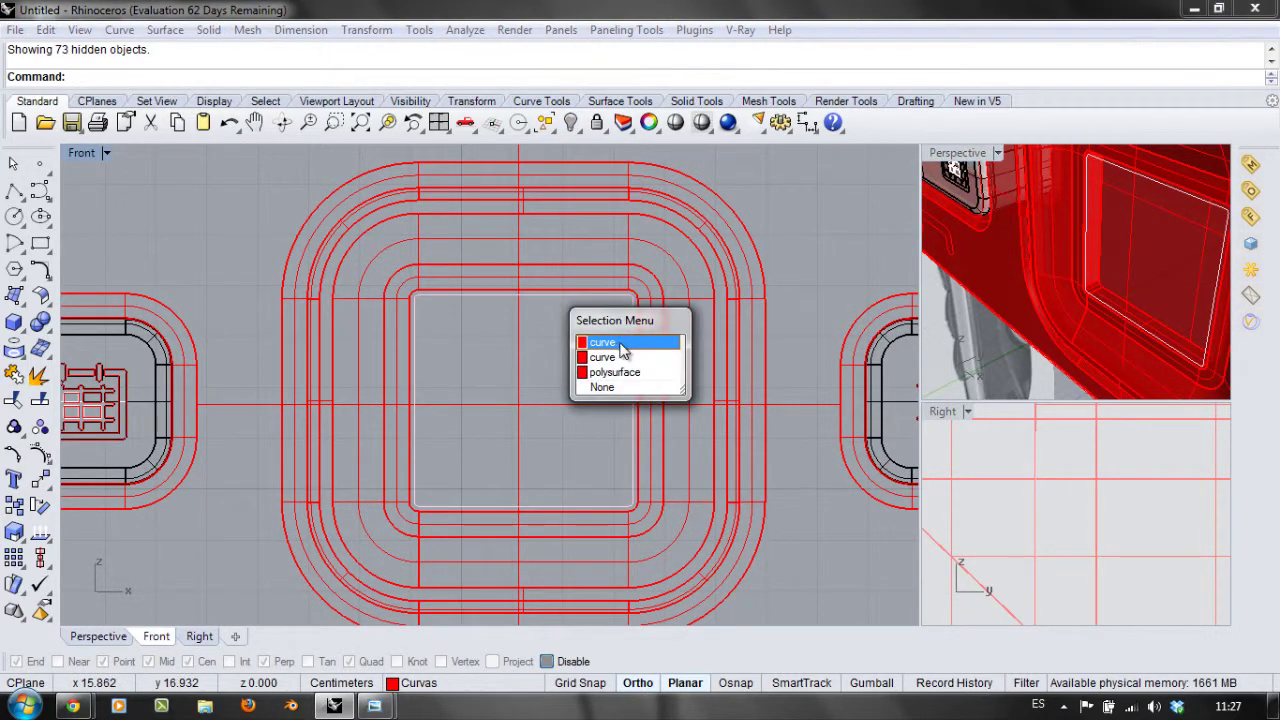
key("Return")
scroll(1080, 478, "down", 5)
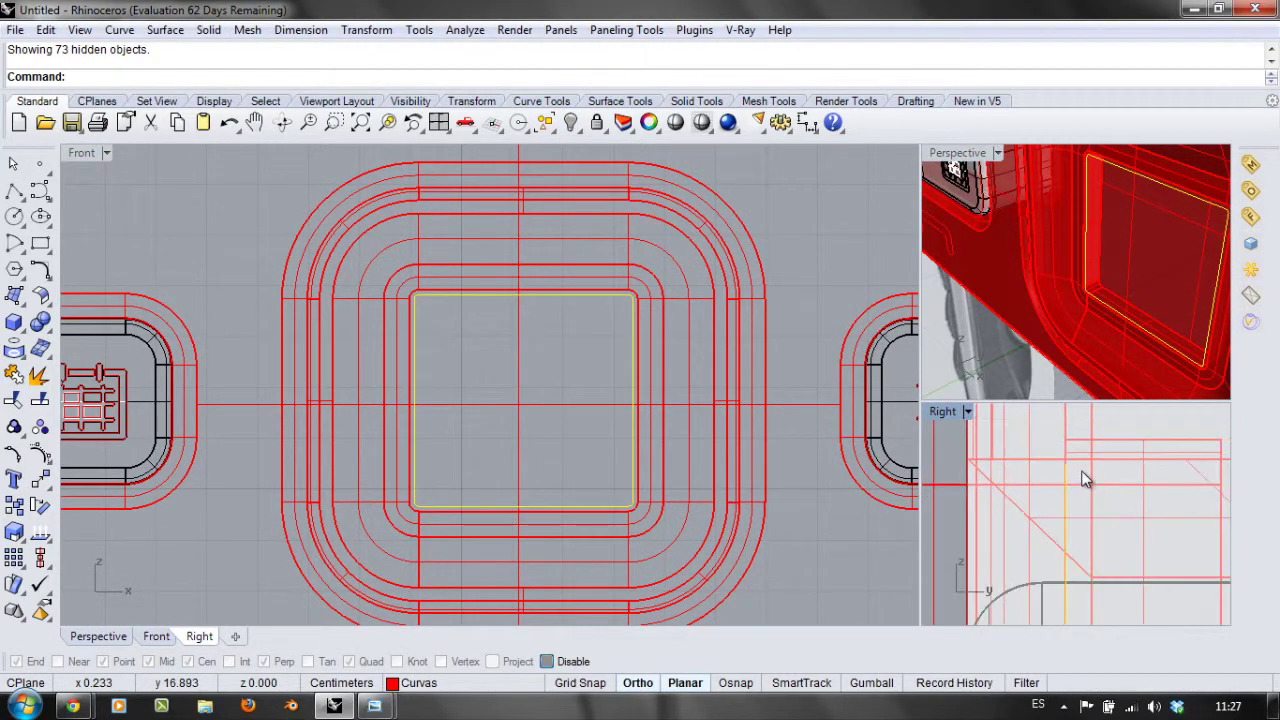
scroll(1087, 472, "up", 4)
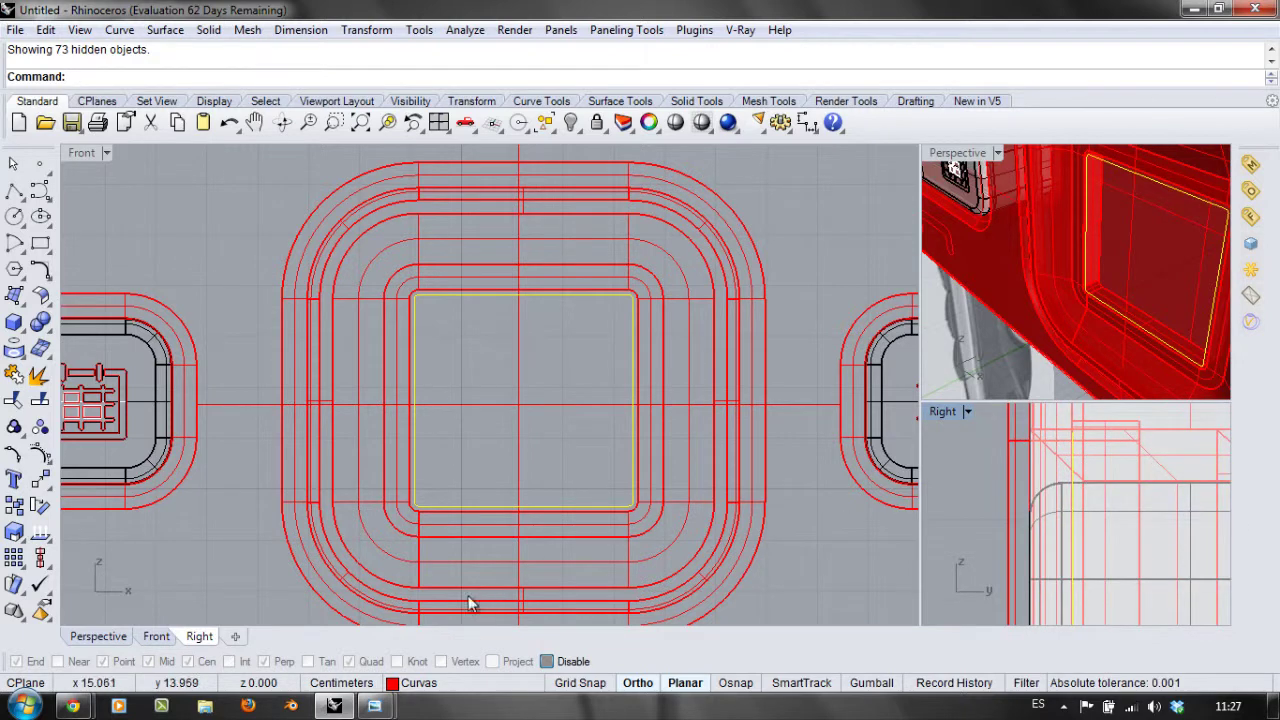
left_click(474, 683)
left_click(362, 576)
left_click(362, 594)
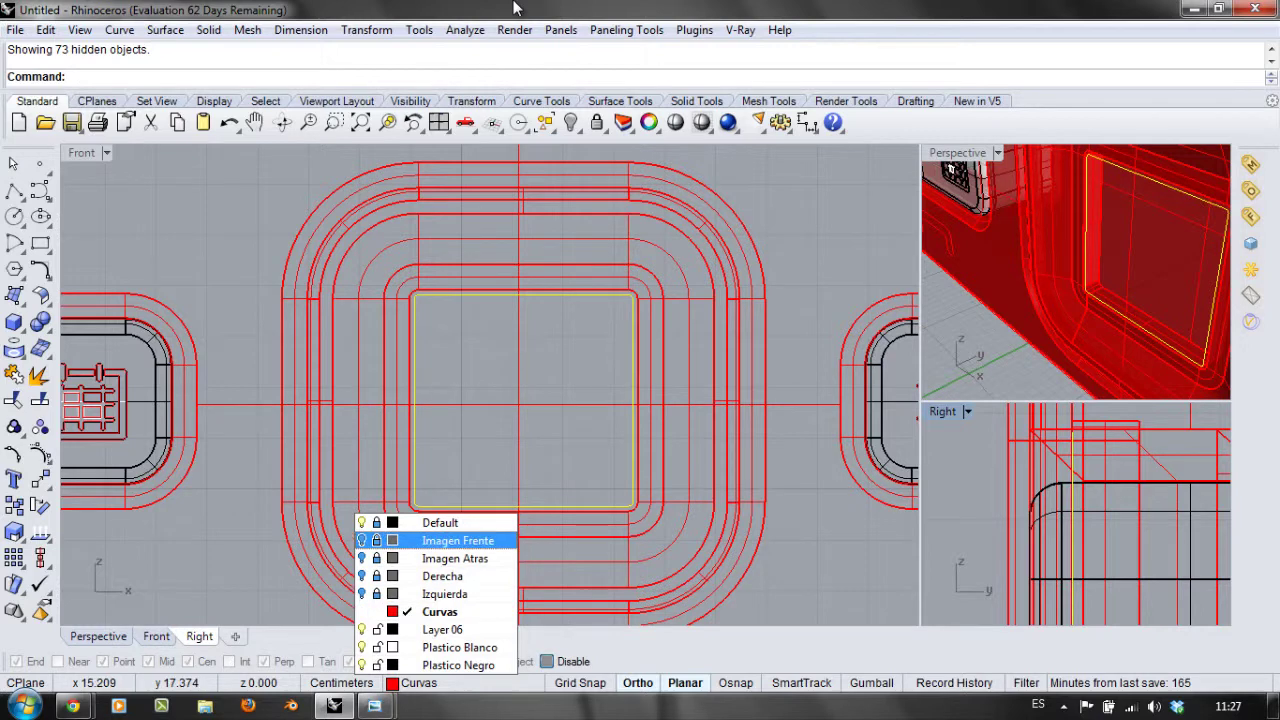
Step: Extrude the pad's outline curve as a solid to both sides, setting its depth in the Right view
scroll(538, 333, "down", 4)
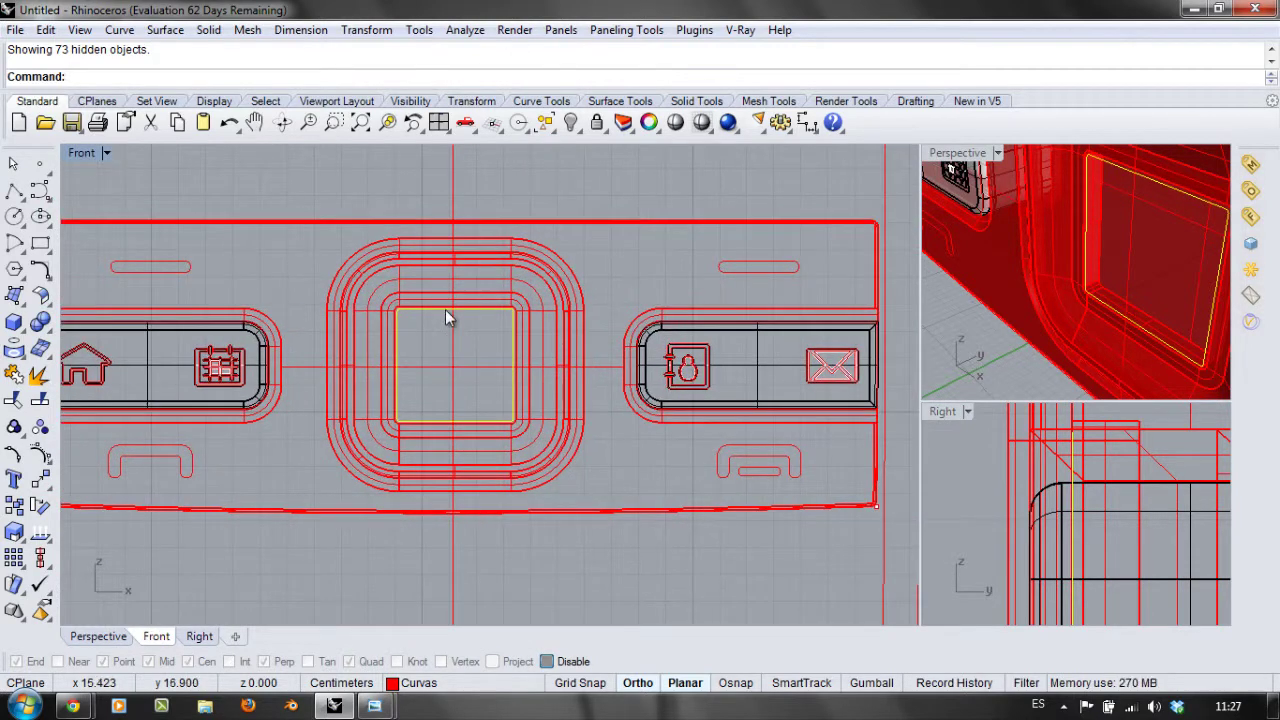
scroll(449, 318, "up", 2)
left_click(208, 29)
mouse_move(305, 366)
left_click(458, 361)
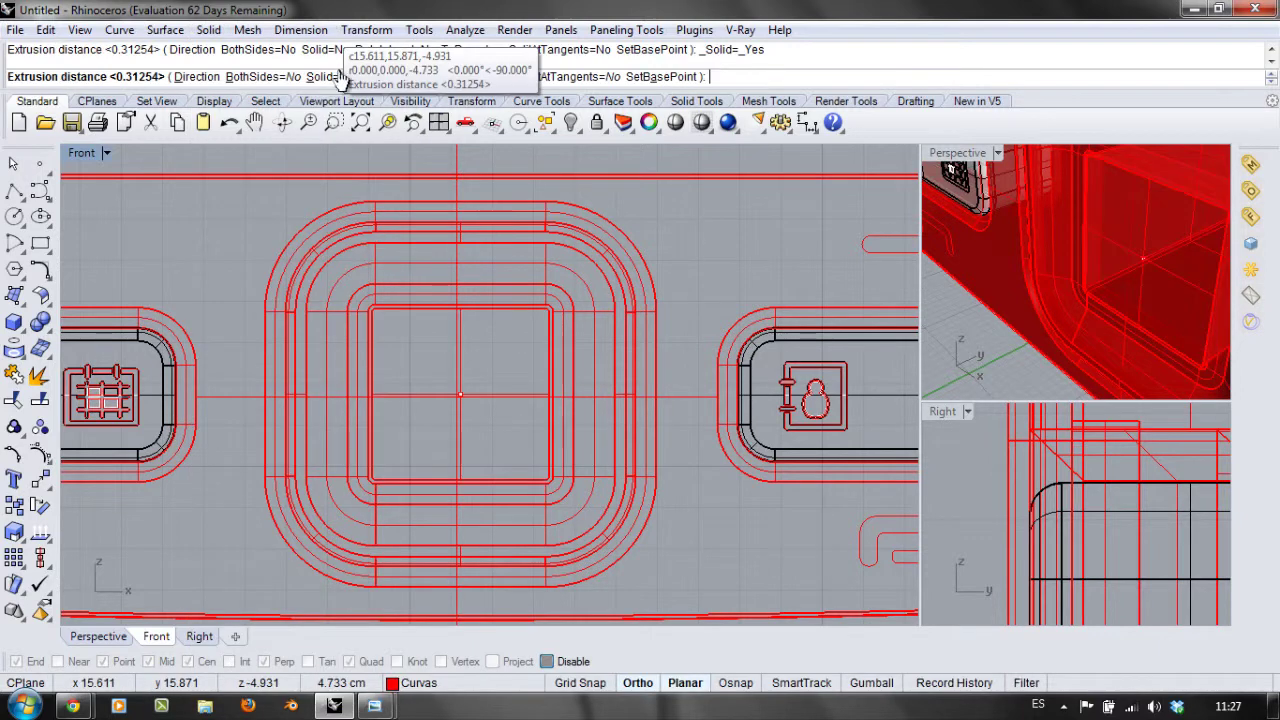
left_click(255, 77)
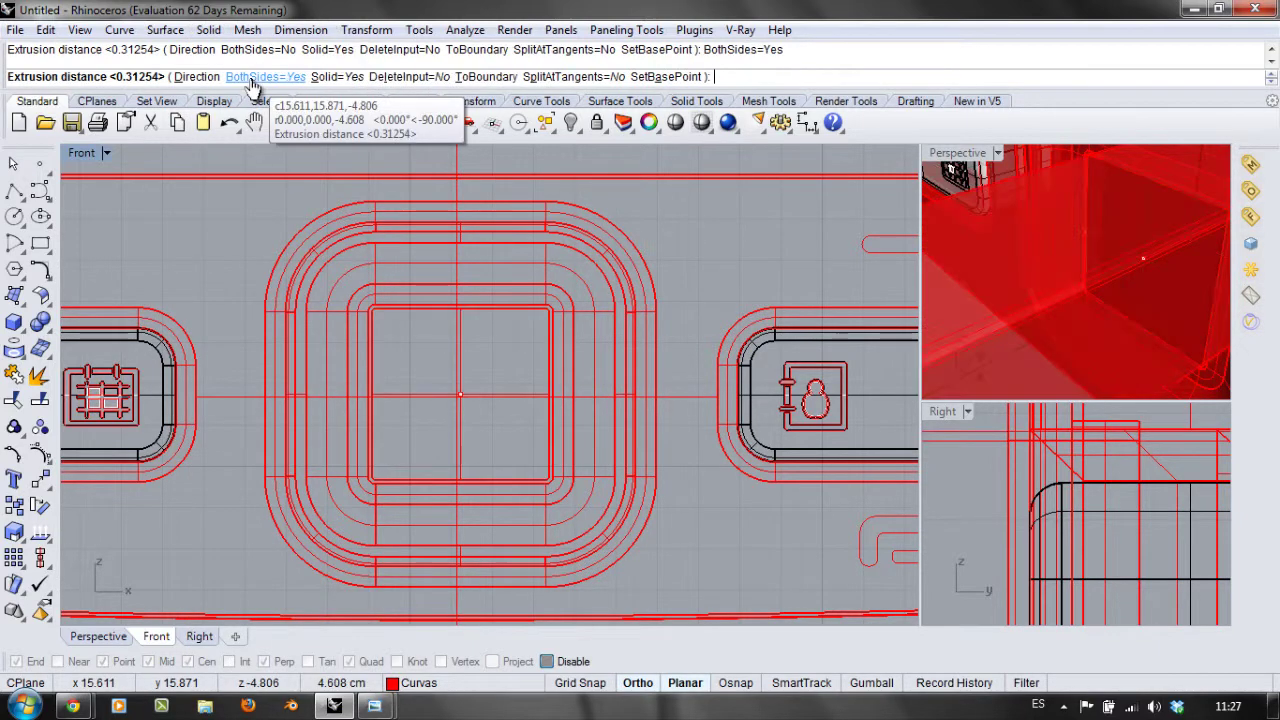
left_click(1105, 503)
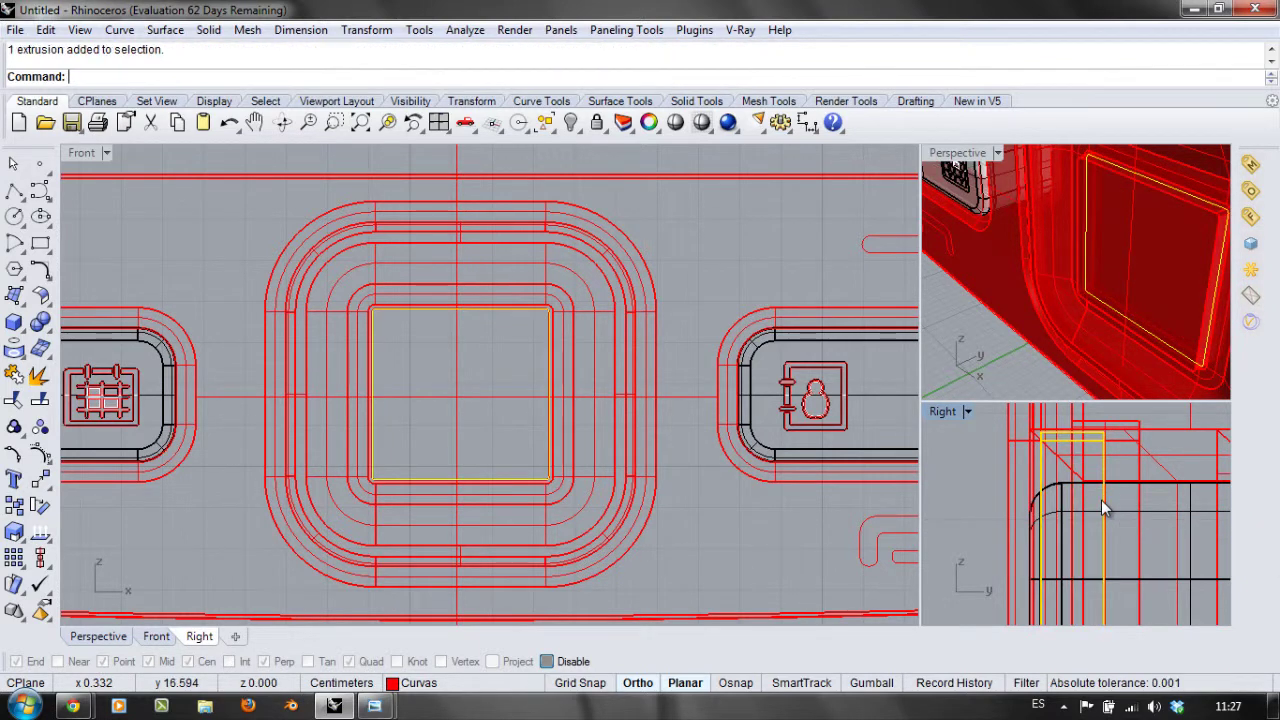
scroll(1076, 428, "up", 6)
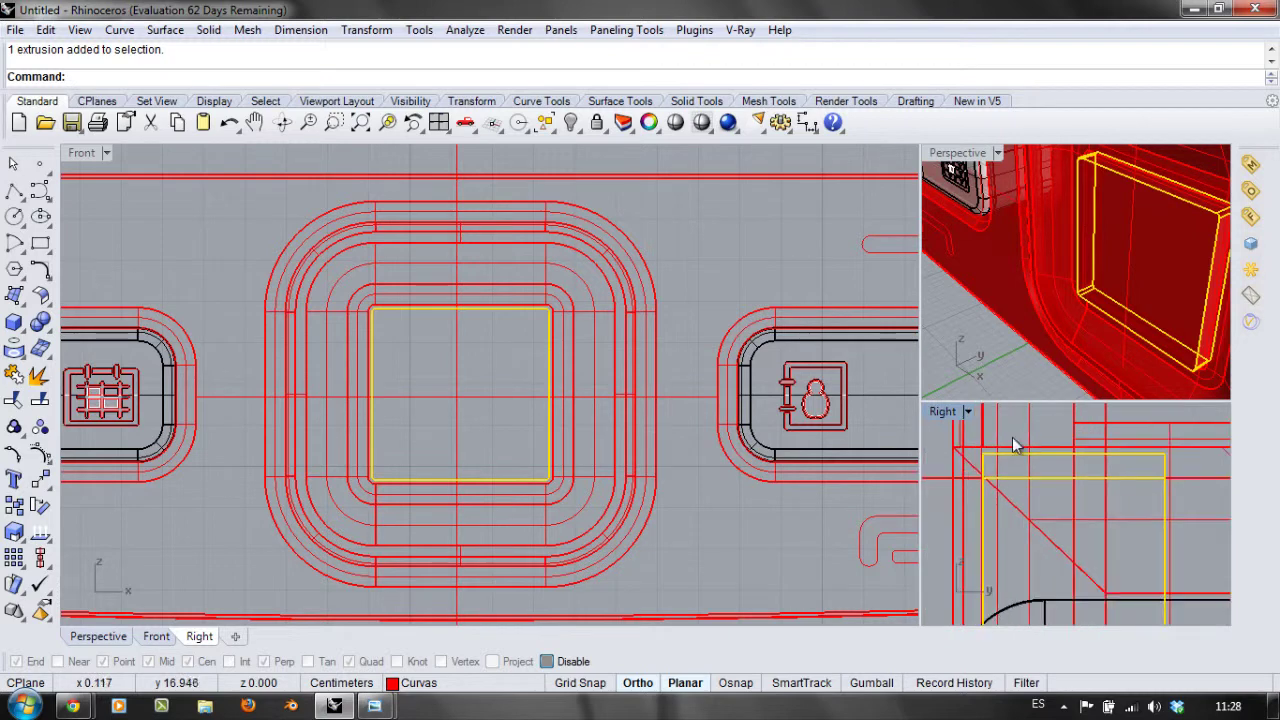
Step: Shift the extruded pad solid slightly along its depth in the Right view and clear the selection
left_click_drag(993, 470, 1057, 473)
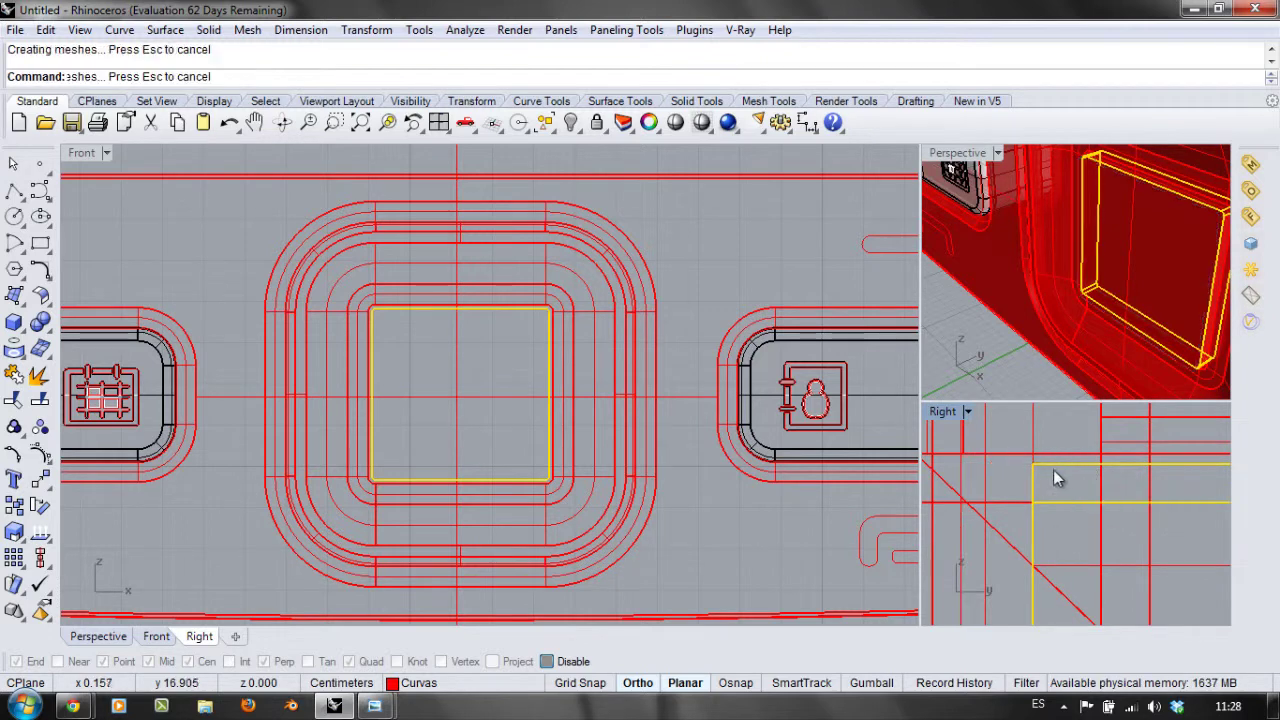
left_click(802, 258)
left_click(1065, 190)
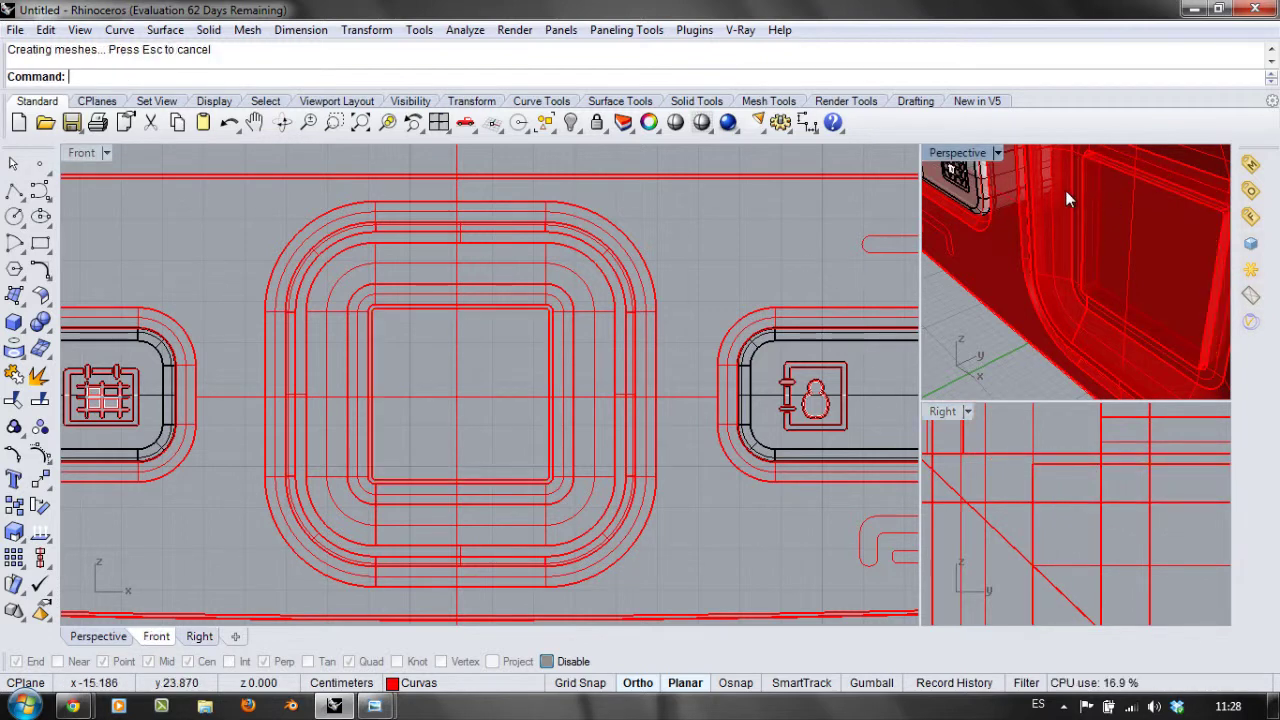
Step: Isolate the extruded pad solid by hiding all other objects and maximize the Perspective view
scroll(1065, 190, "up", 3)
left_click(1168, 190)
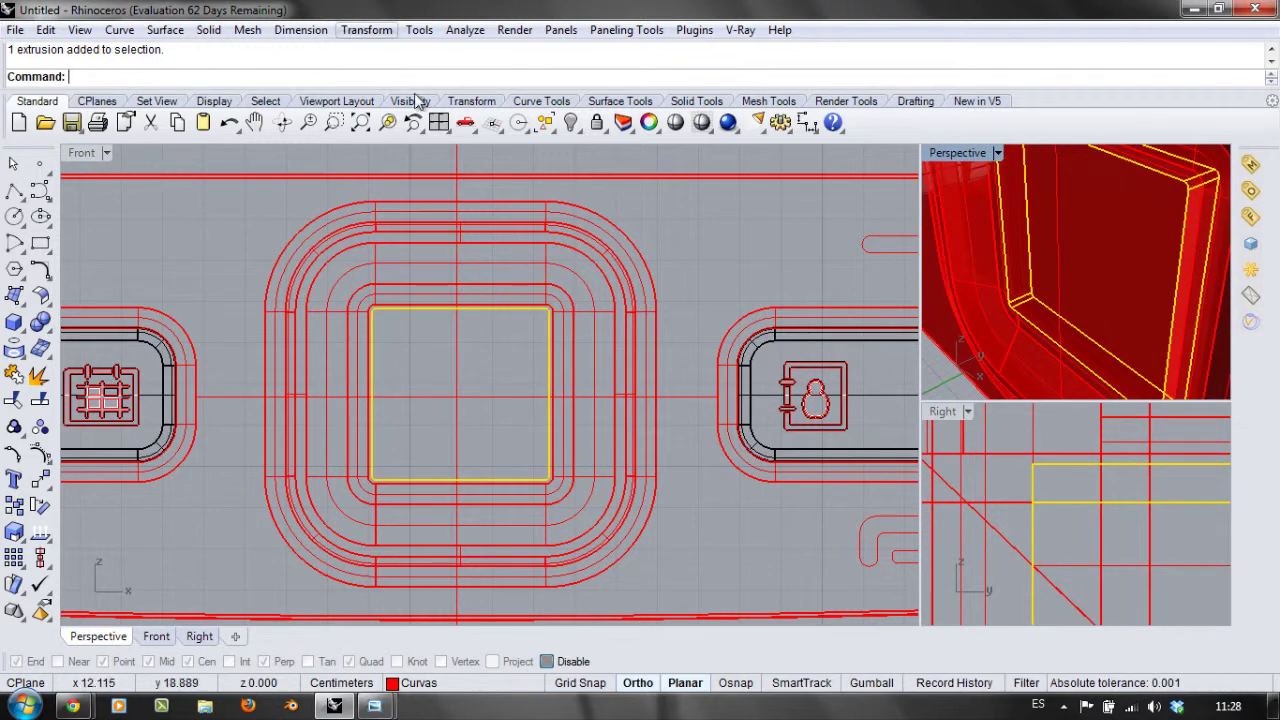
left_click(571, 122)
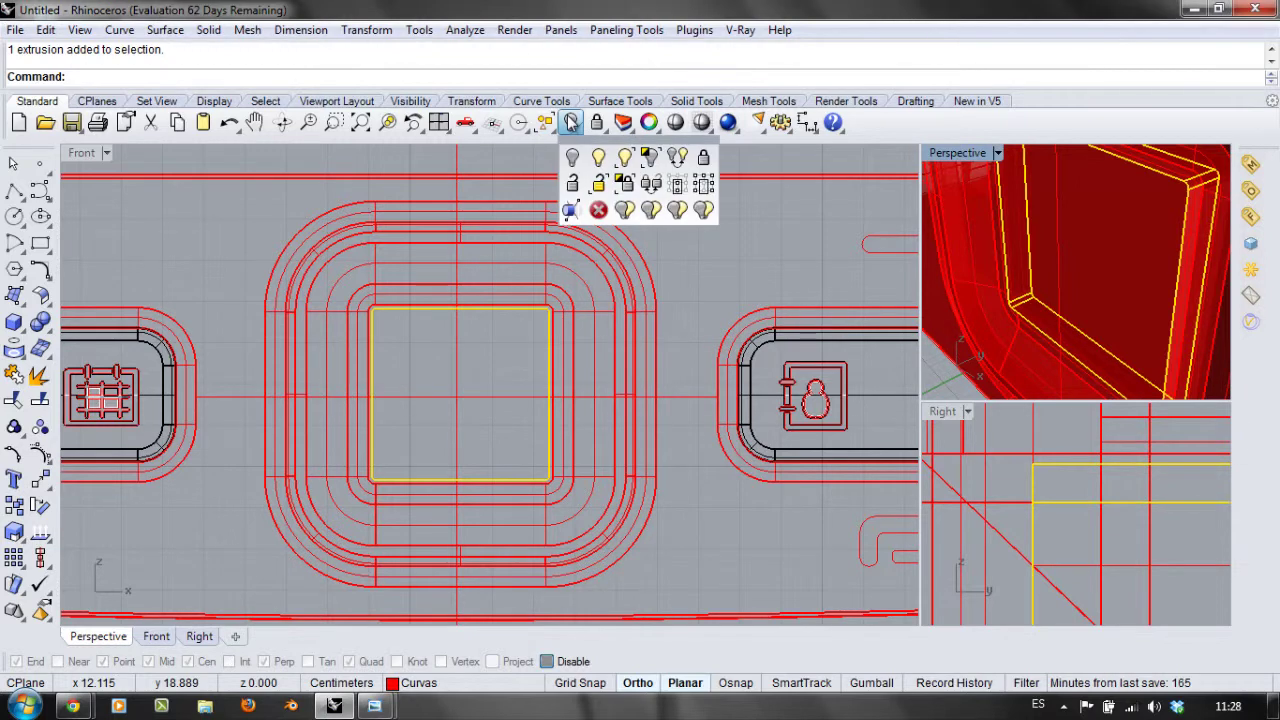
left_click(649, 155)
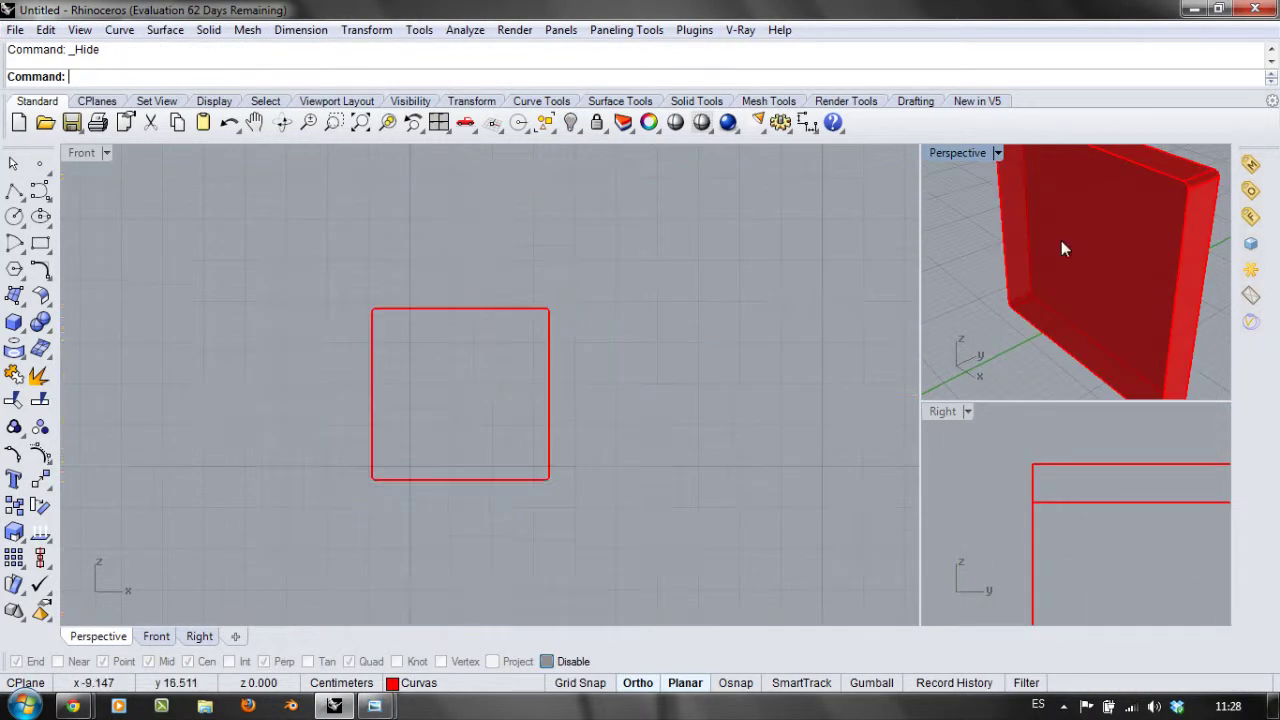
scroll(1086, 266, "down", 3)
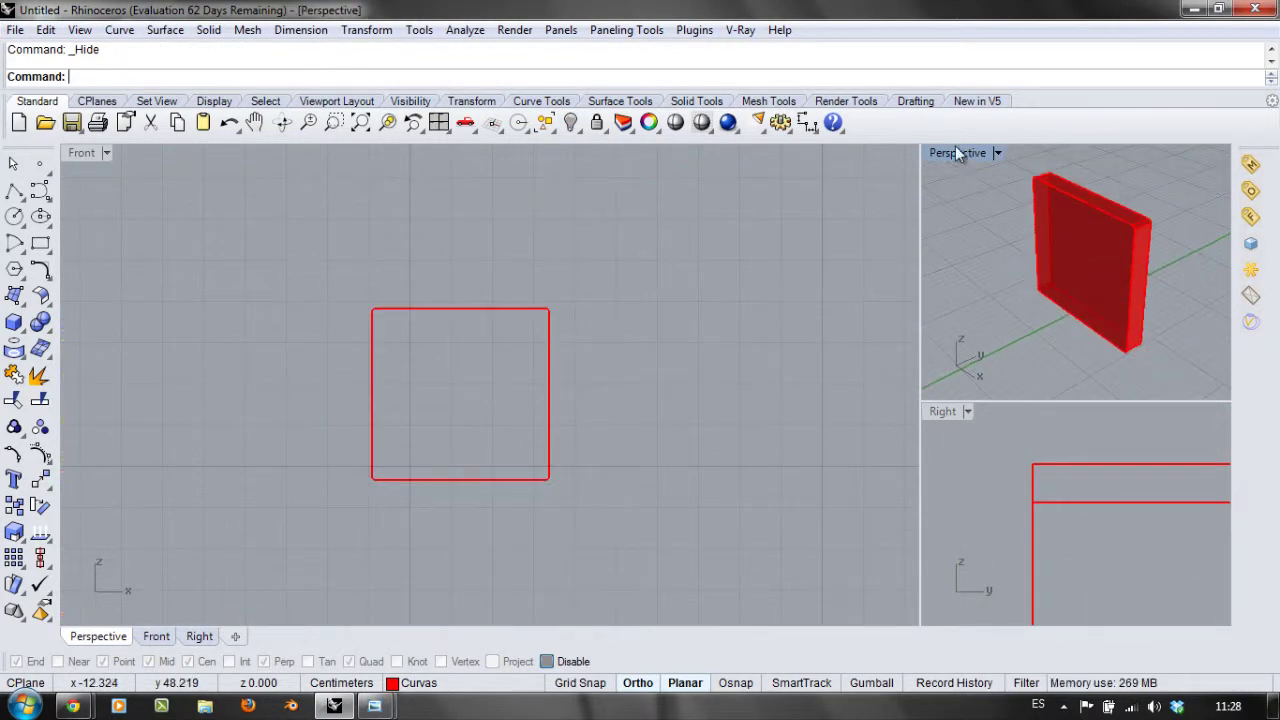
double_click(955, 150)
Step: Try a 0.05 cm Fillet Edge on the pad's whole front edge loop, selected as a chain
left_click(218, 31)
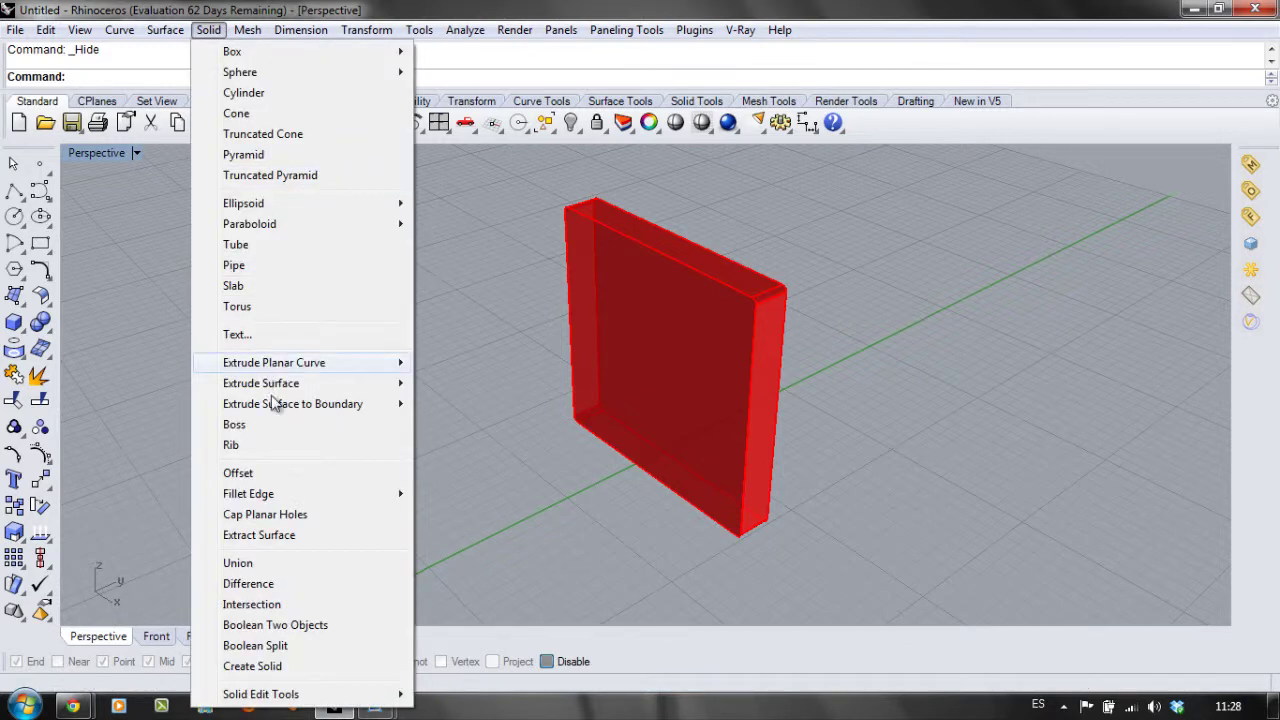
mouse_move(356, 495)
left_click(466, 494)
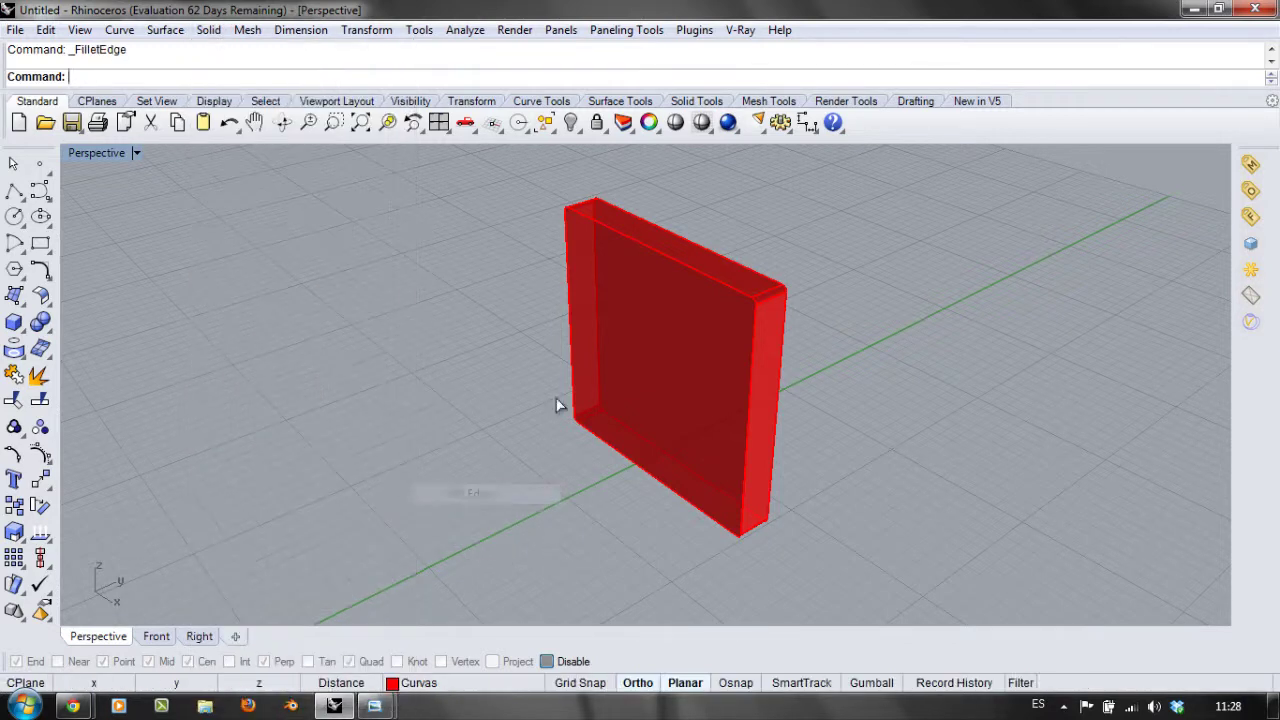
left_click(693, 265)
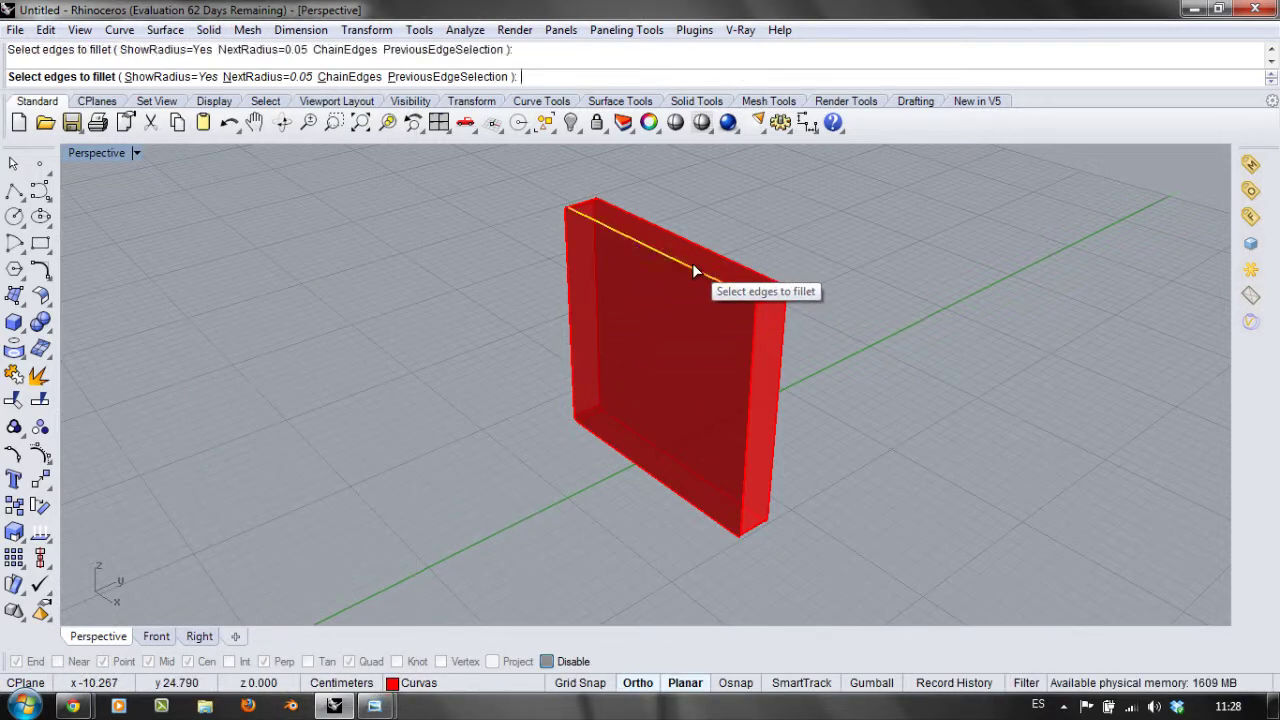
key("Return")
key("Return")
key("Return")
left_click(360, 78)
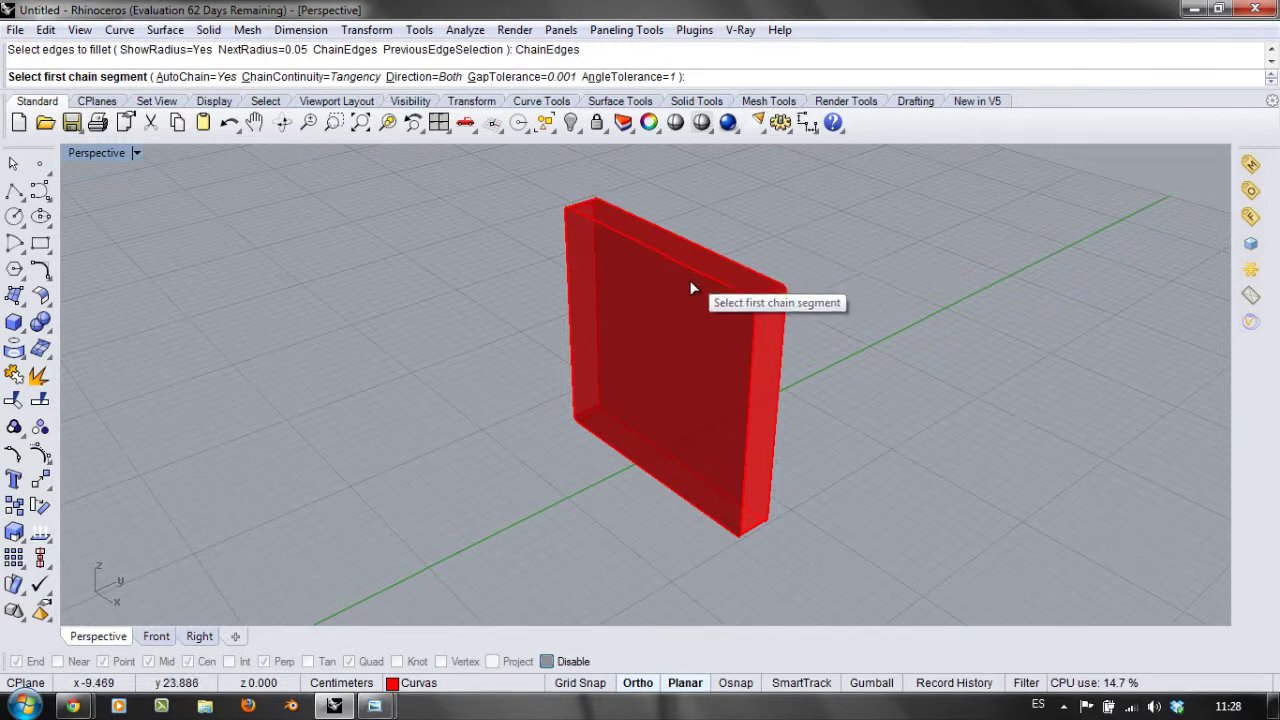
left_click(691, 266)
key("Return")
key("Return")
key("Return")
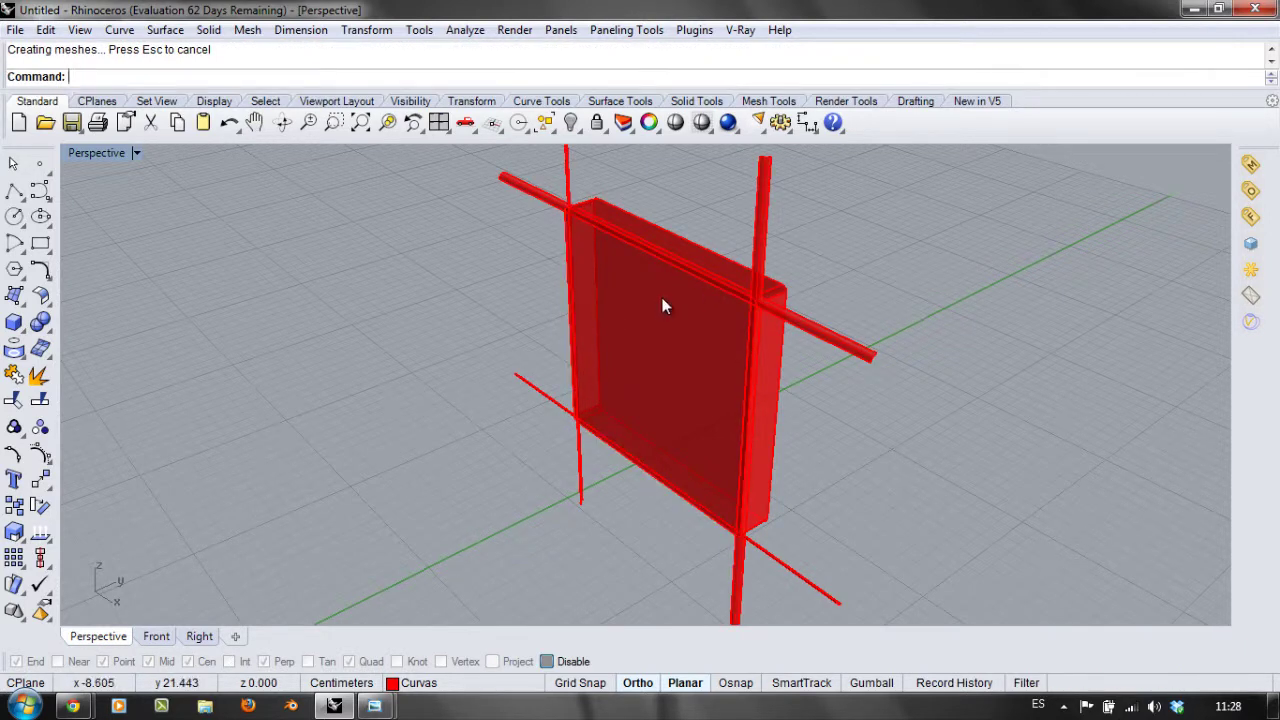
Step: Undo the edge fillet, delete the pad solid and show all hidden objects again in the multi-view layout
key("ctrl+z")
left_click(678, 304)
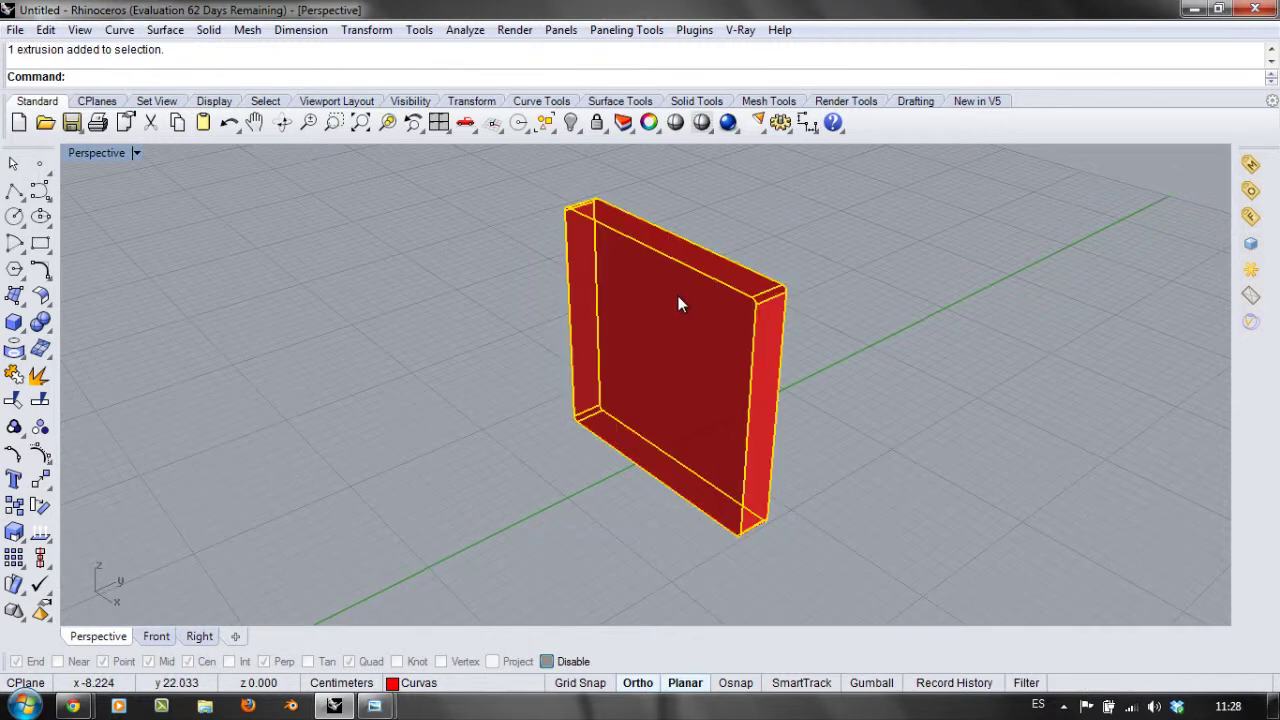
key("Delete")
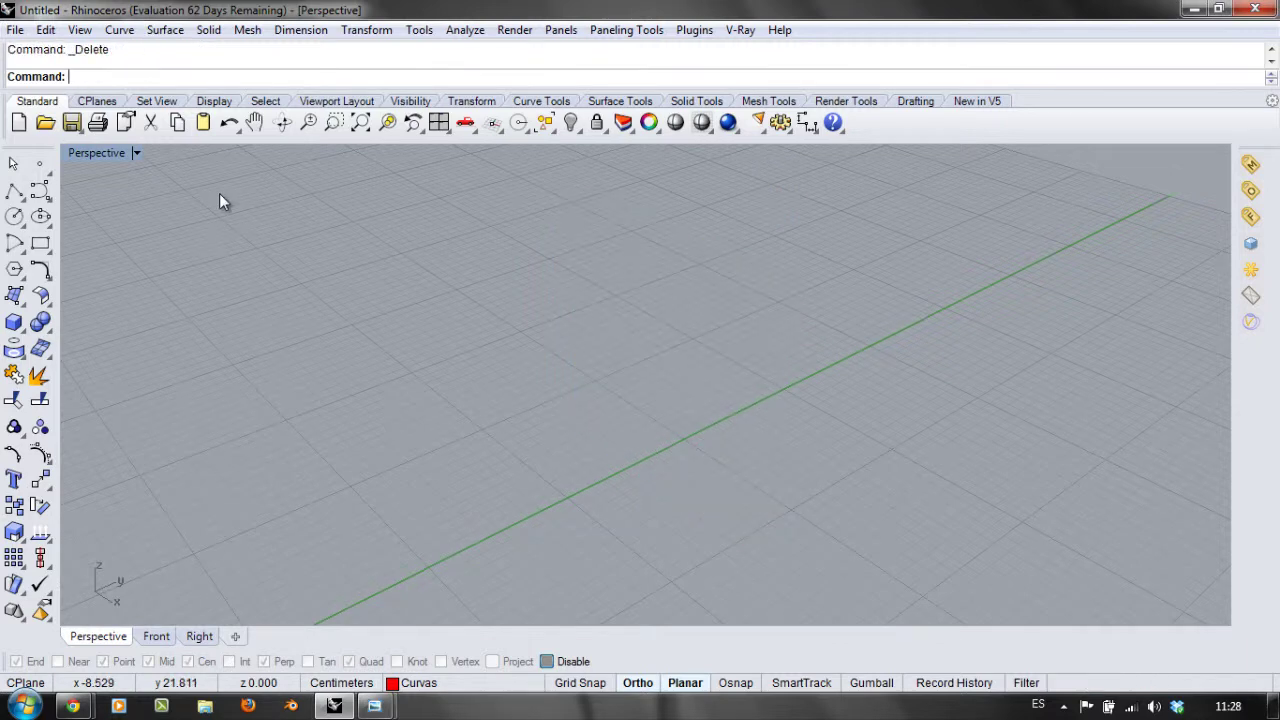
left_click(570, 123)
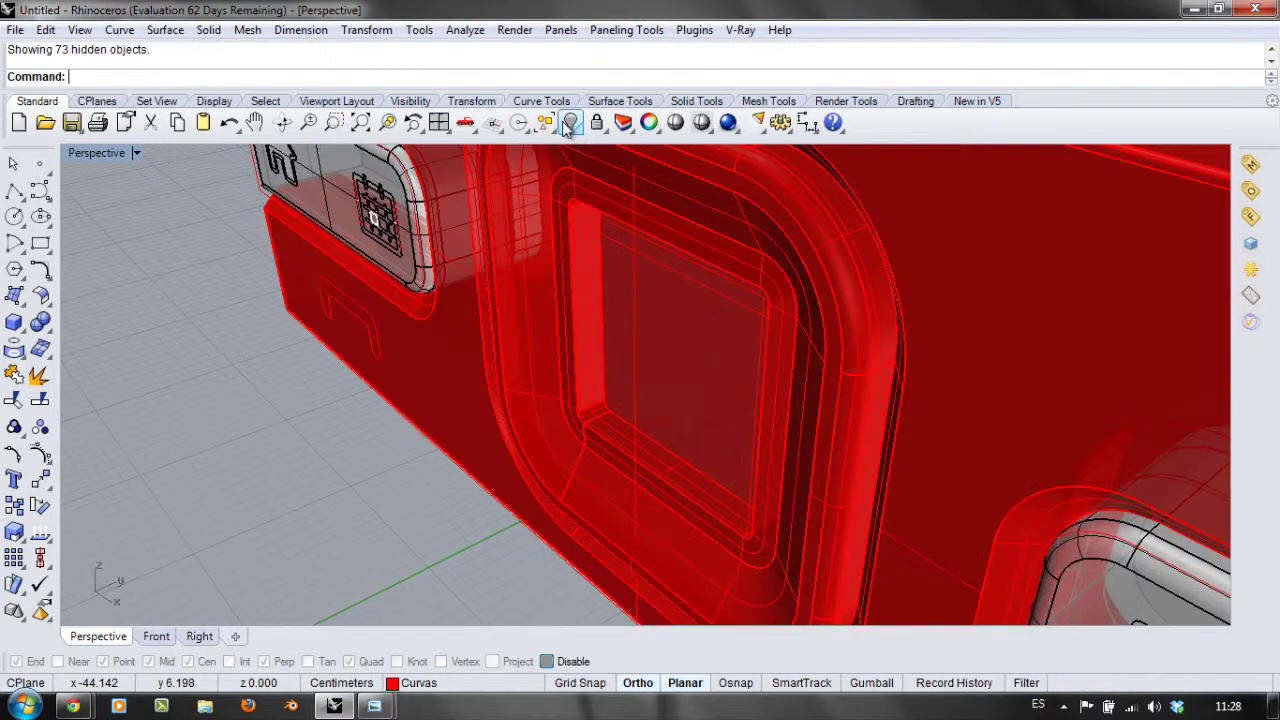
double_click(108, 154)
Step: Inspect the control points of the pad's outline curve in the Front view
left_click(503, 312)
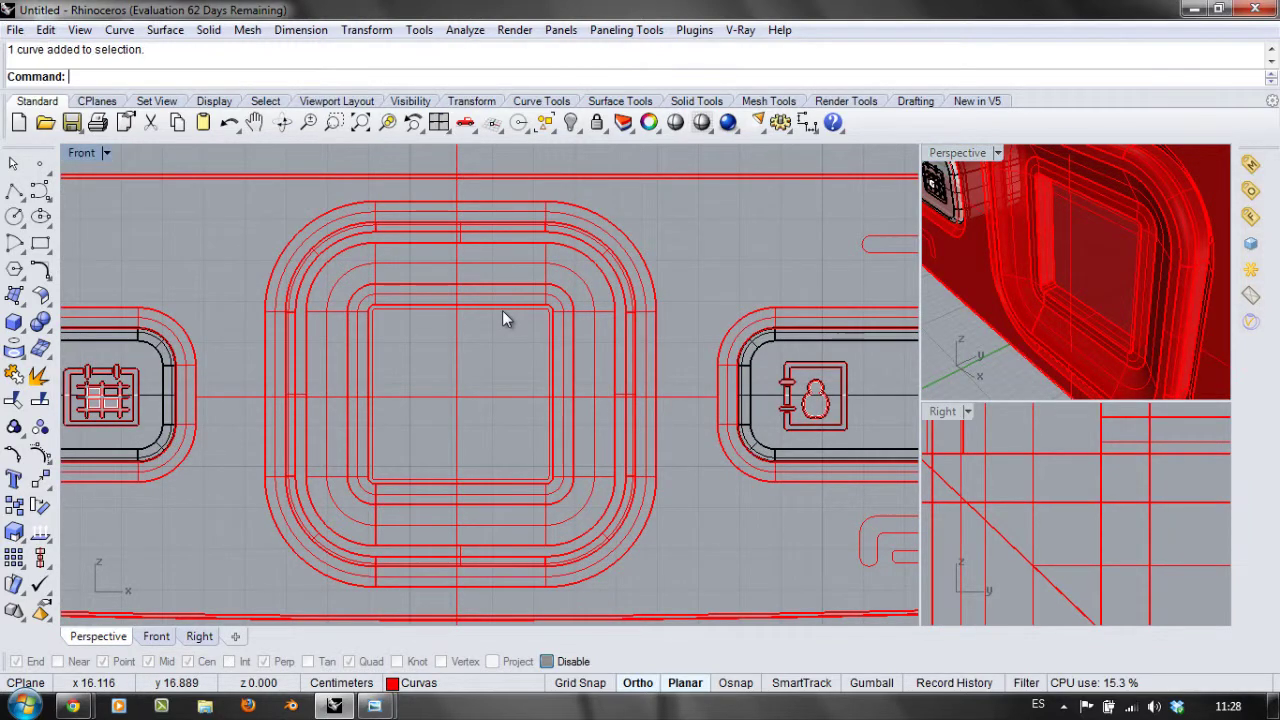
scroll(430, 384, "up", 2)
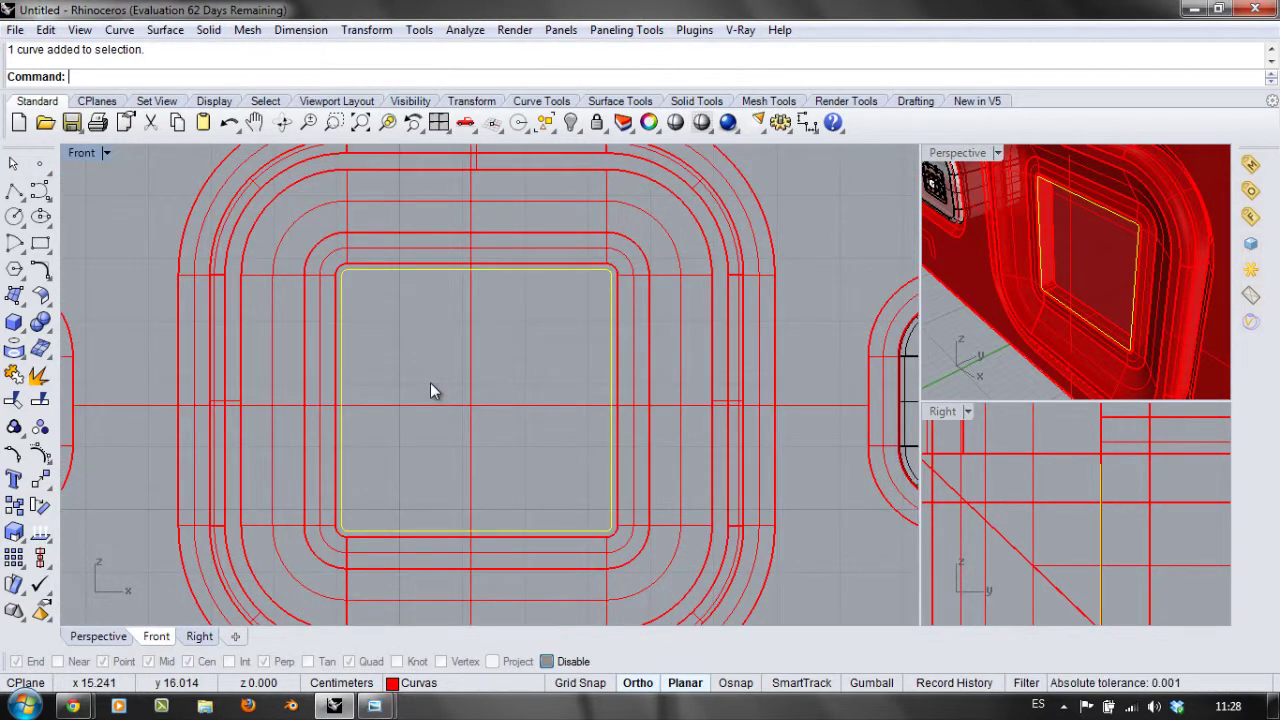
key("F10")
scroll(431, 383, "up", 1)
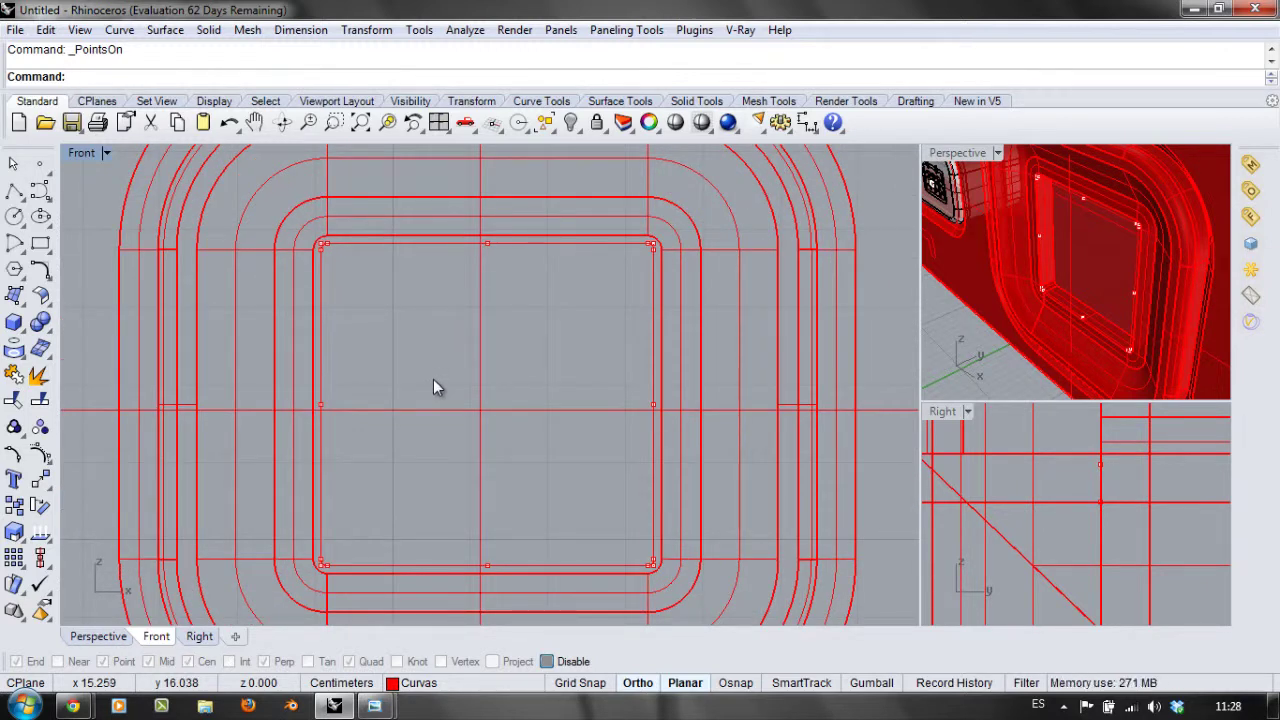
Step: Try Rebuild on the pad's outline curve with 30 points, comparing degree 2 with degree 3
left_click(401, 240)
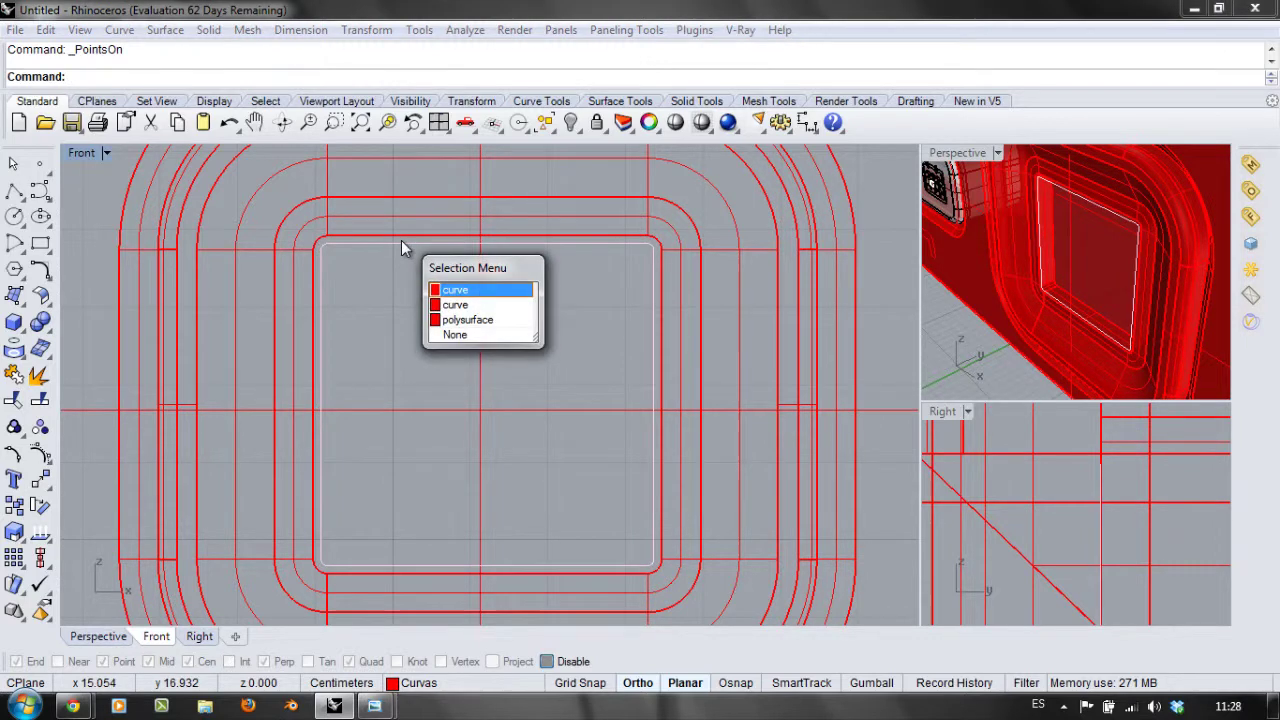
left_click(476, 292)
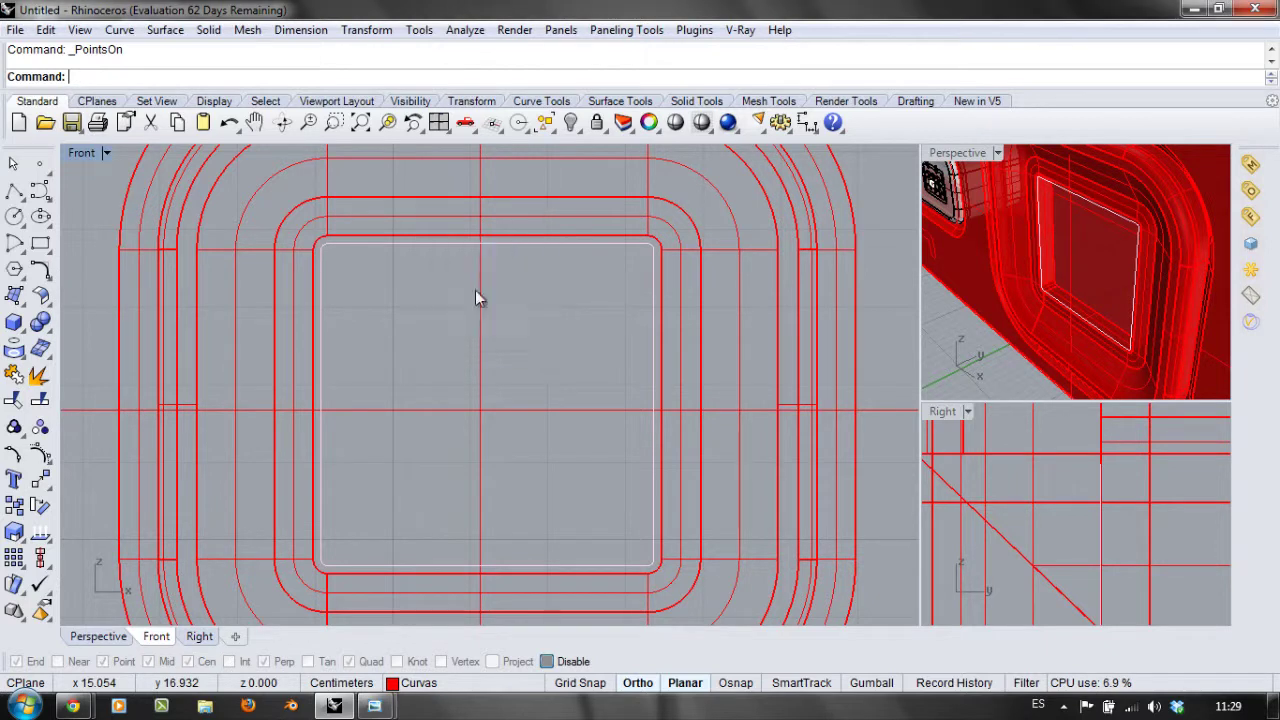
type("Rte")
key("BackSpace")
key("BackSpace")
type("ebuil")
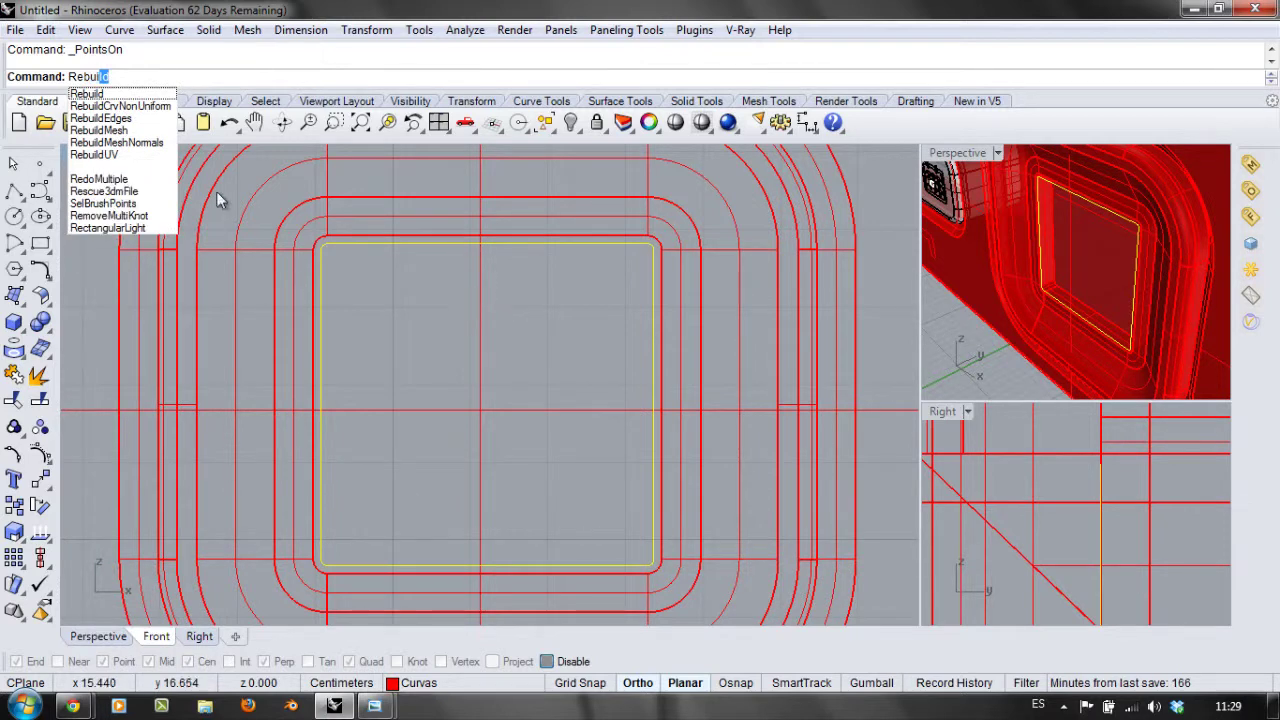
left_click(150, 94)
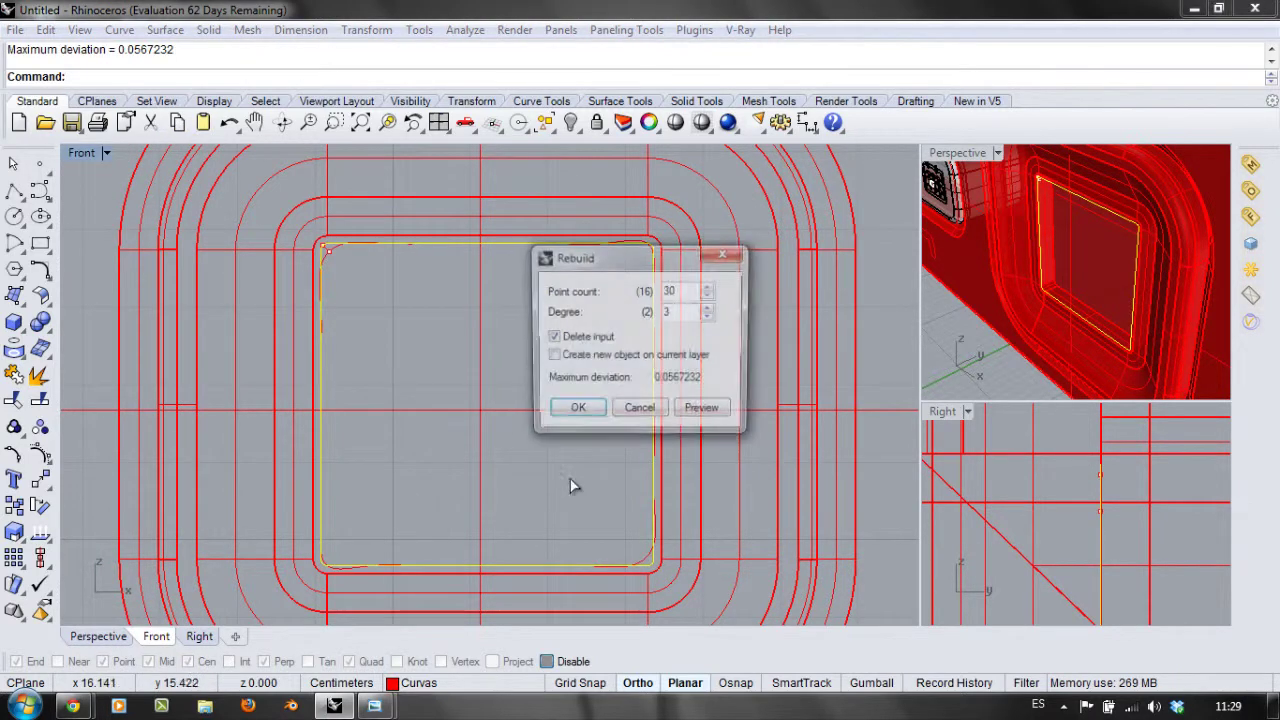
left_click_drag(646, 257, 828, 330)
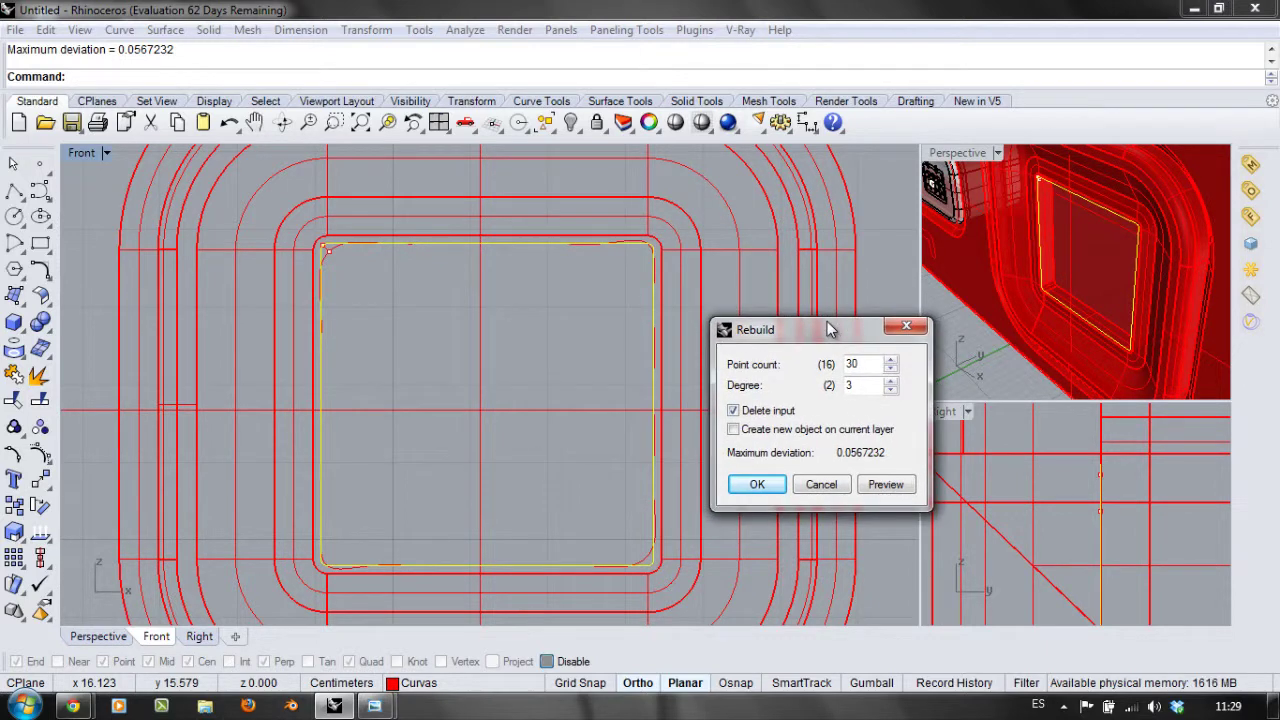
key("Tab")
double_click(866, 385)
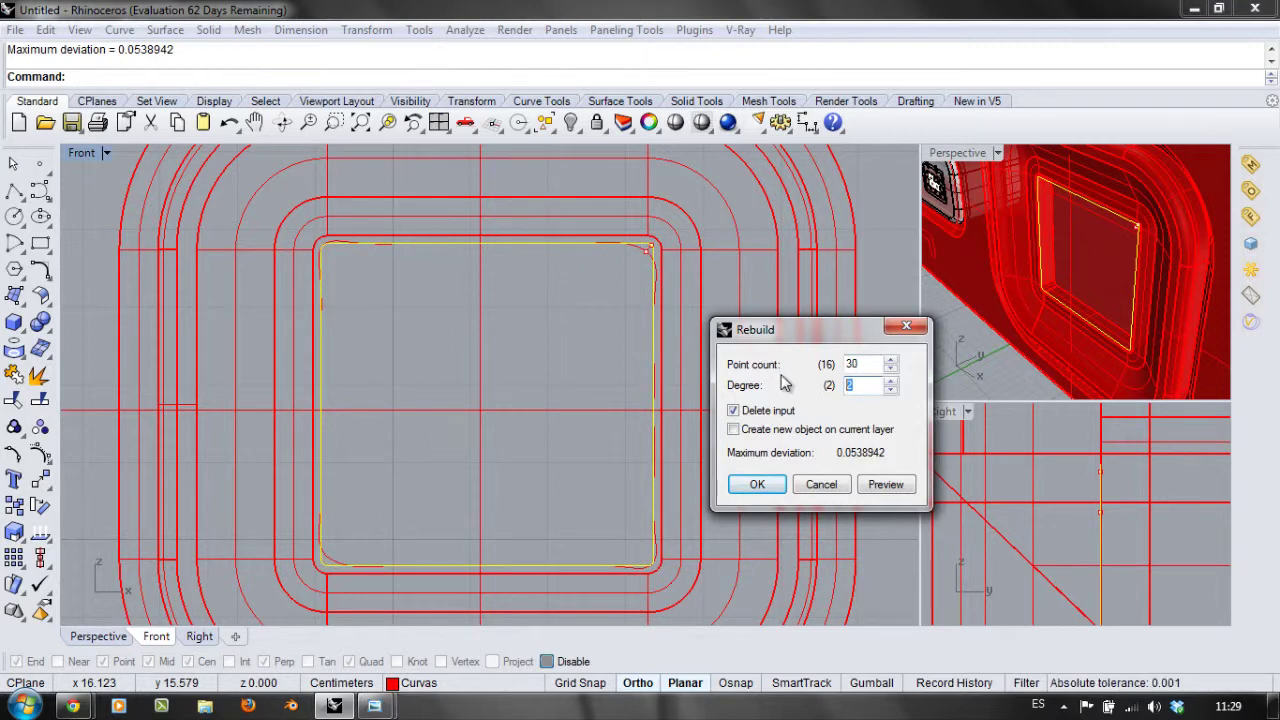
type("3")
Step: Try point counts of 15 and 40 for the outline curve's rebuild and cancel it
left_click(866, 363)
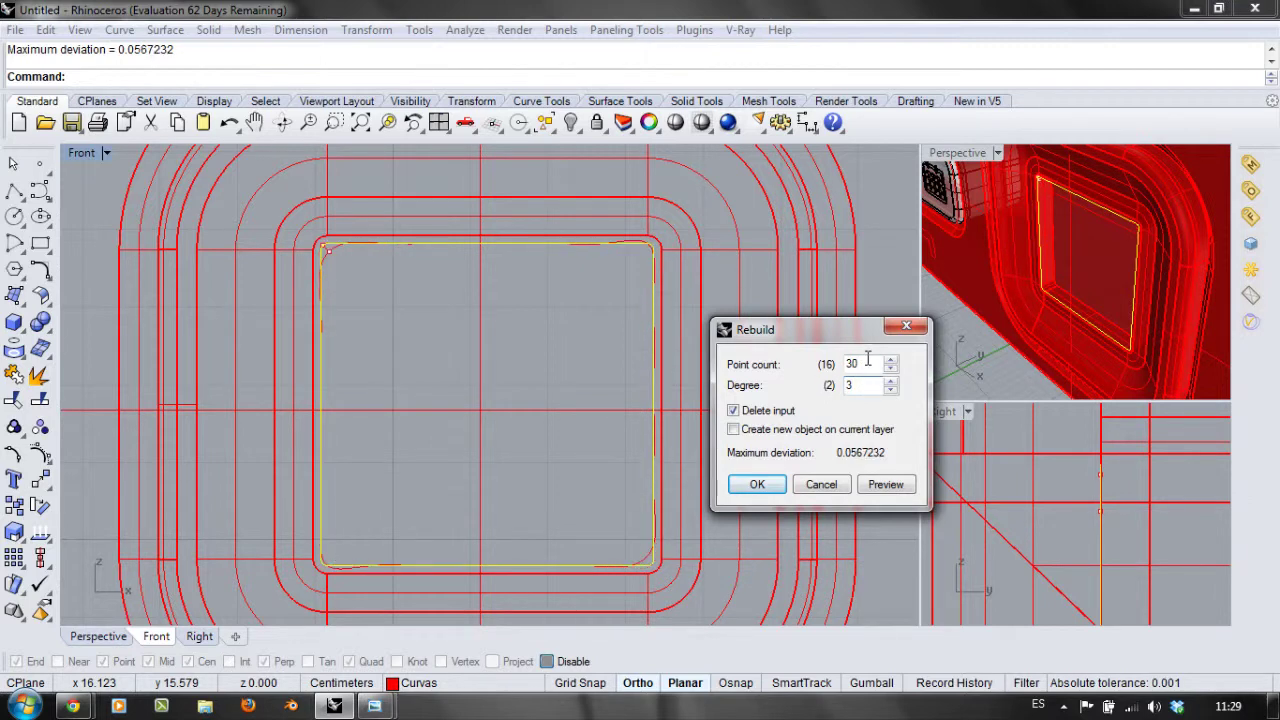
double_click(856, 363)
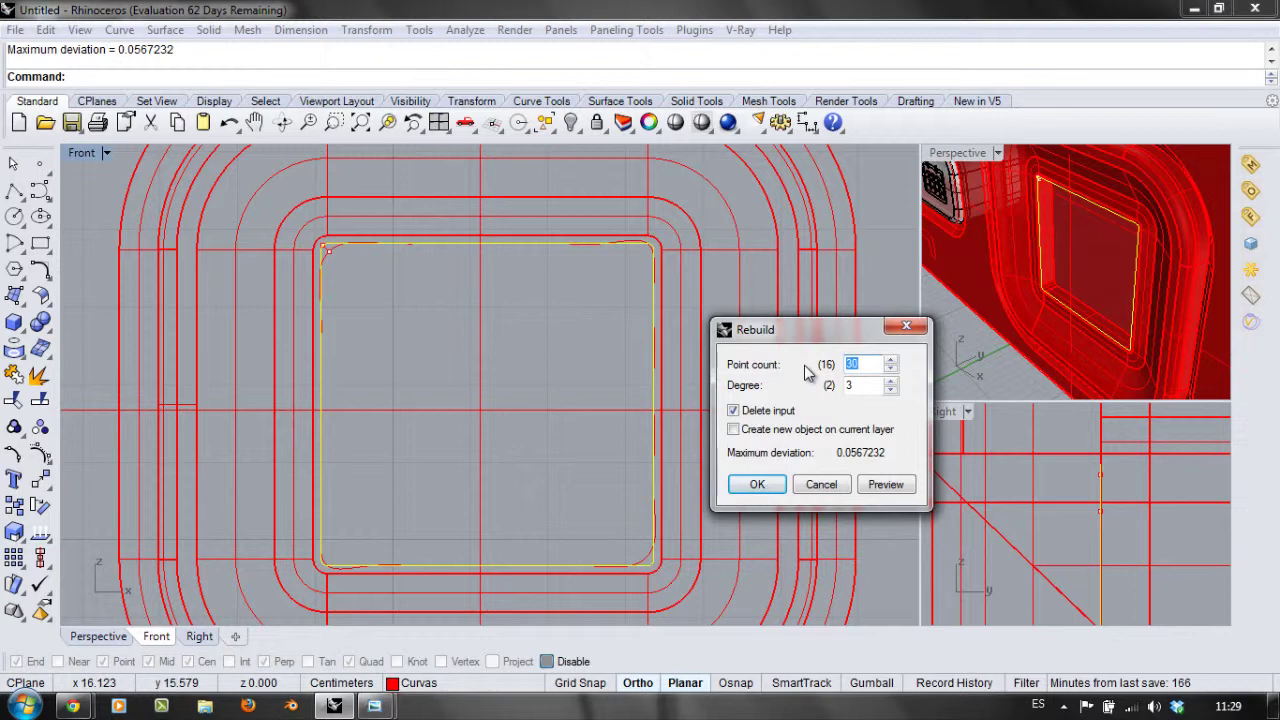
type("15")
left_click(855, 385)
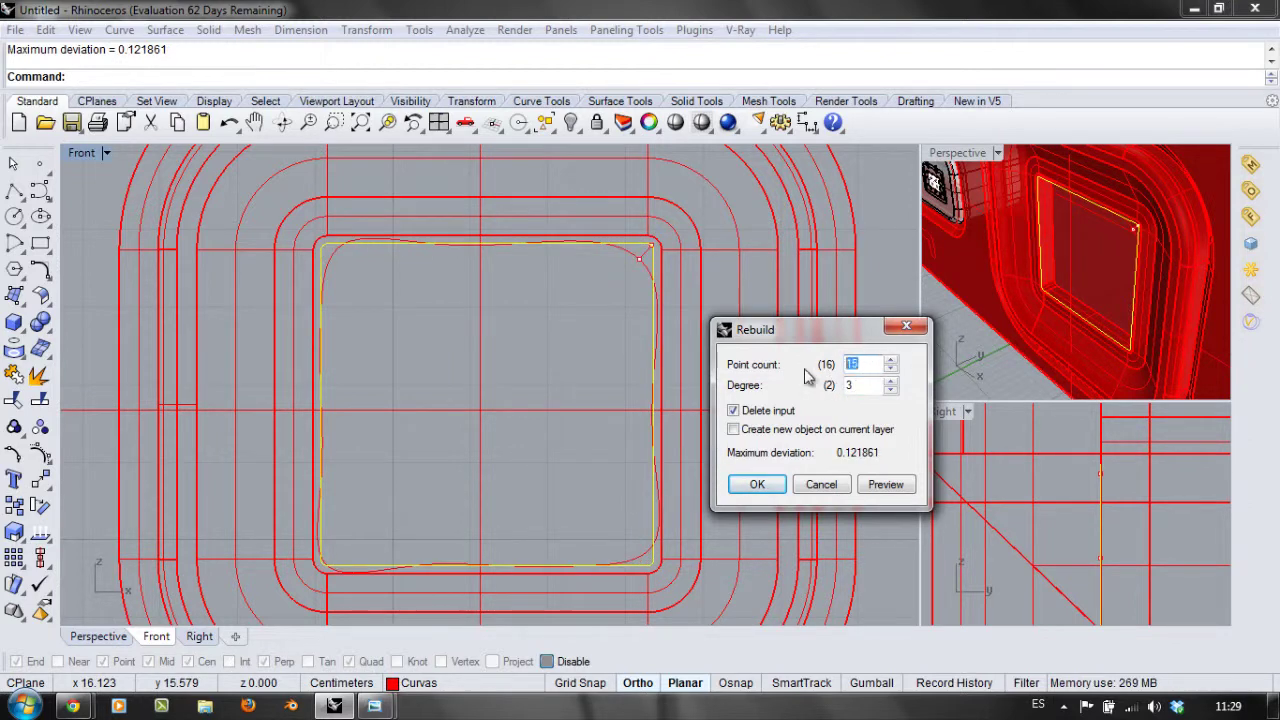
type("40")
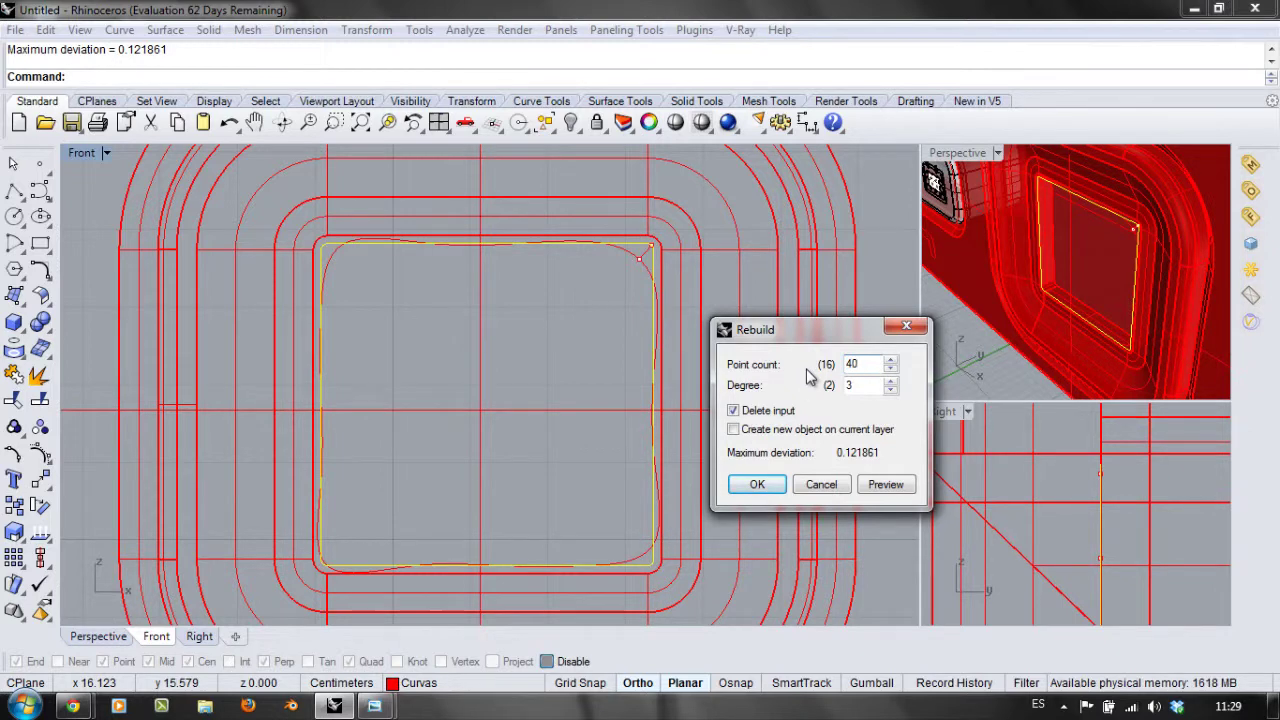
left_click(821, 486)
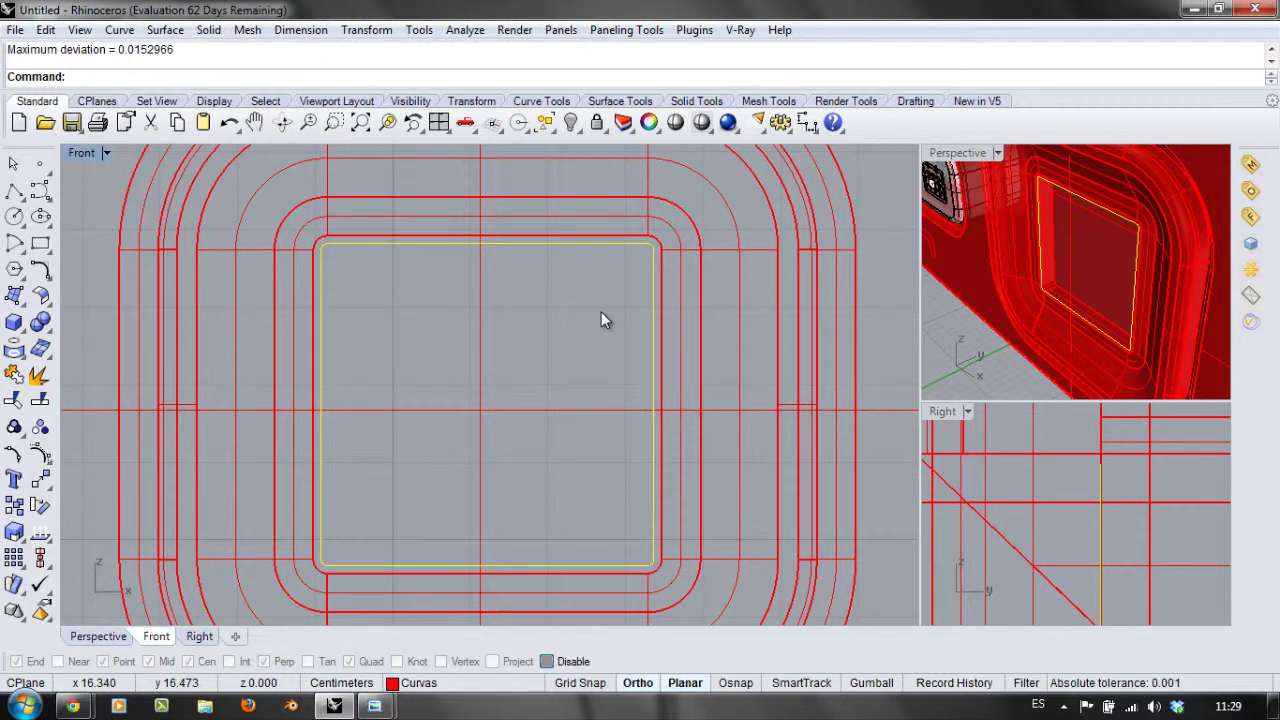
Step: Replace the pad's outline curve with a rounded rectangle about 2.2 by 2.2 cm, fitted to the inner recess opening in the Front view
key("Delete")
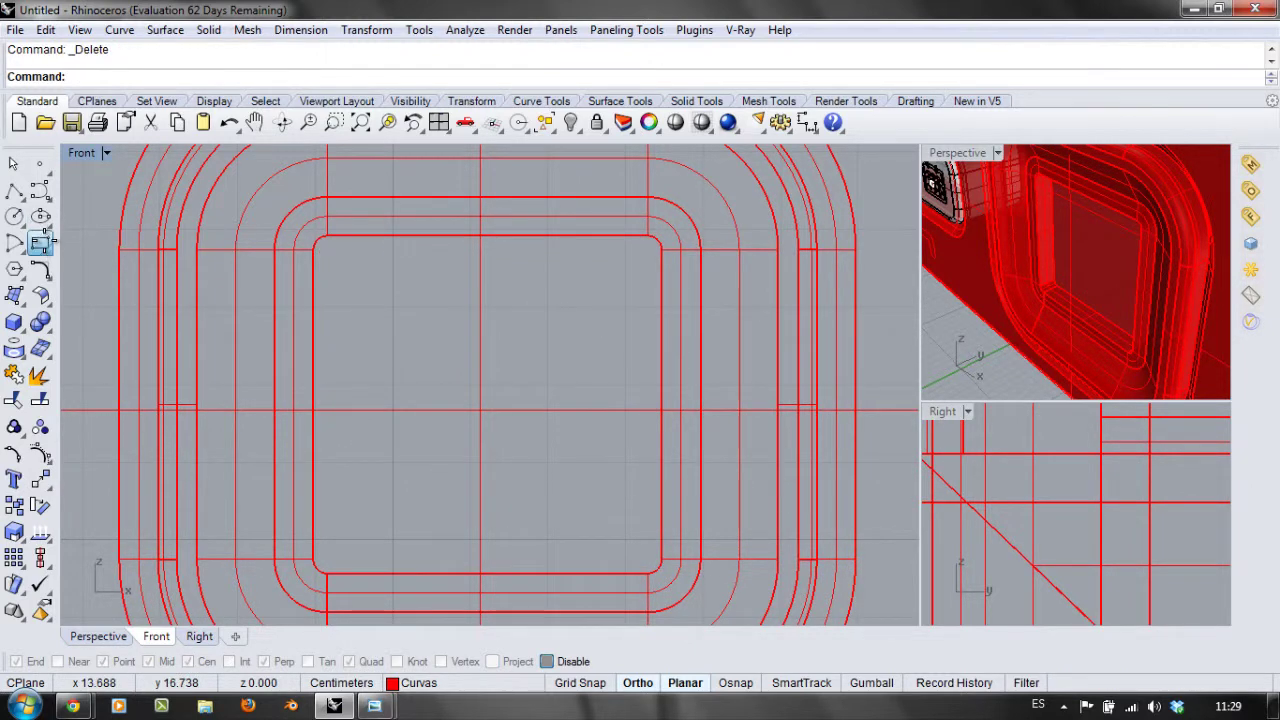
left_click(41, 243)
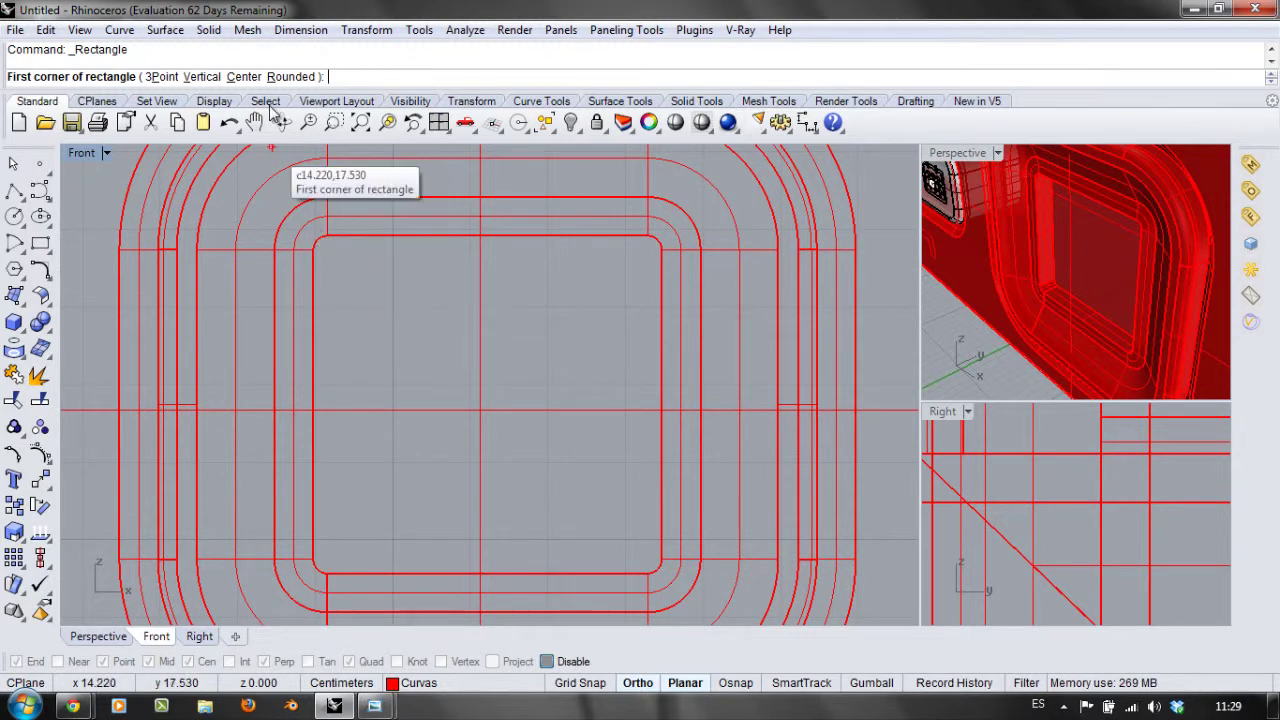
left_click(290, 77)
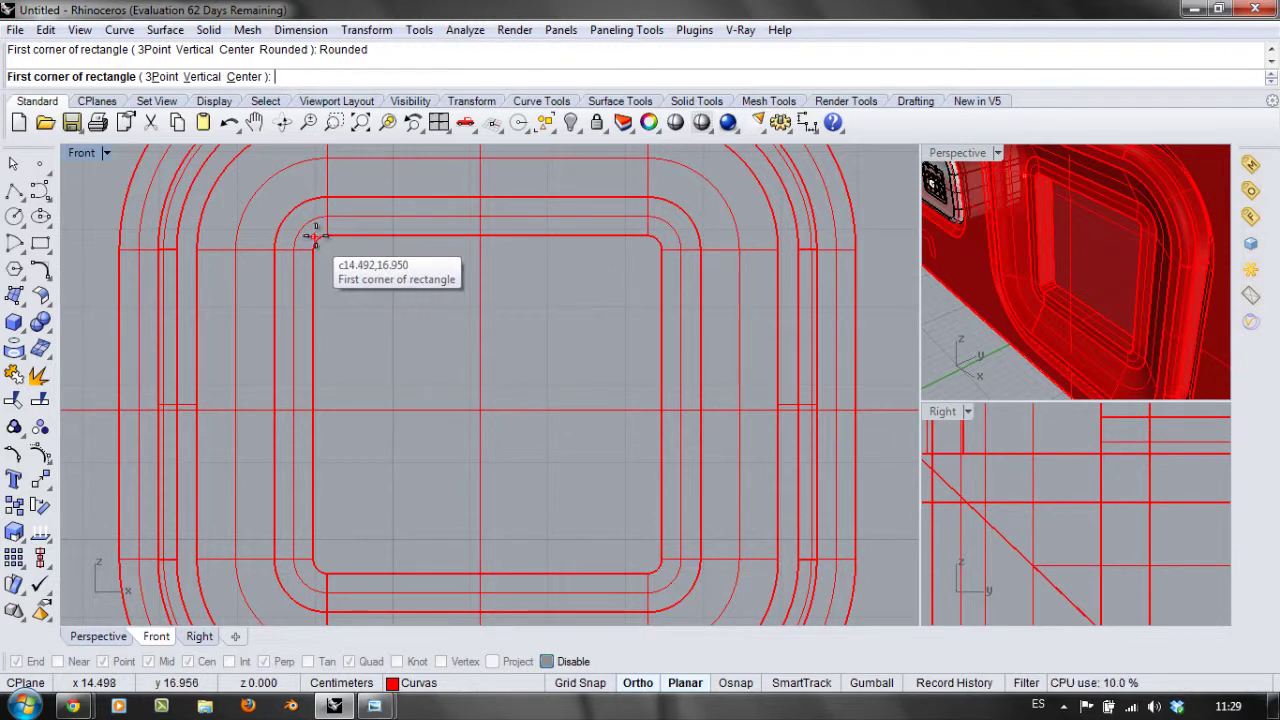
left_click(314, 236)
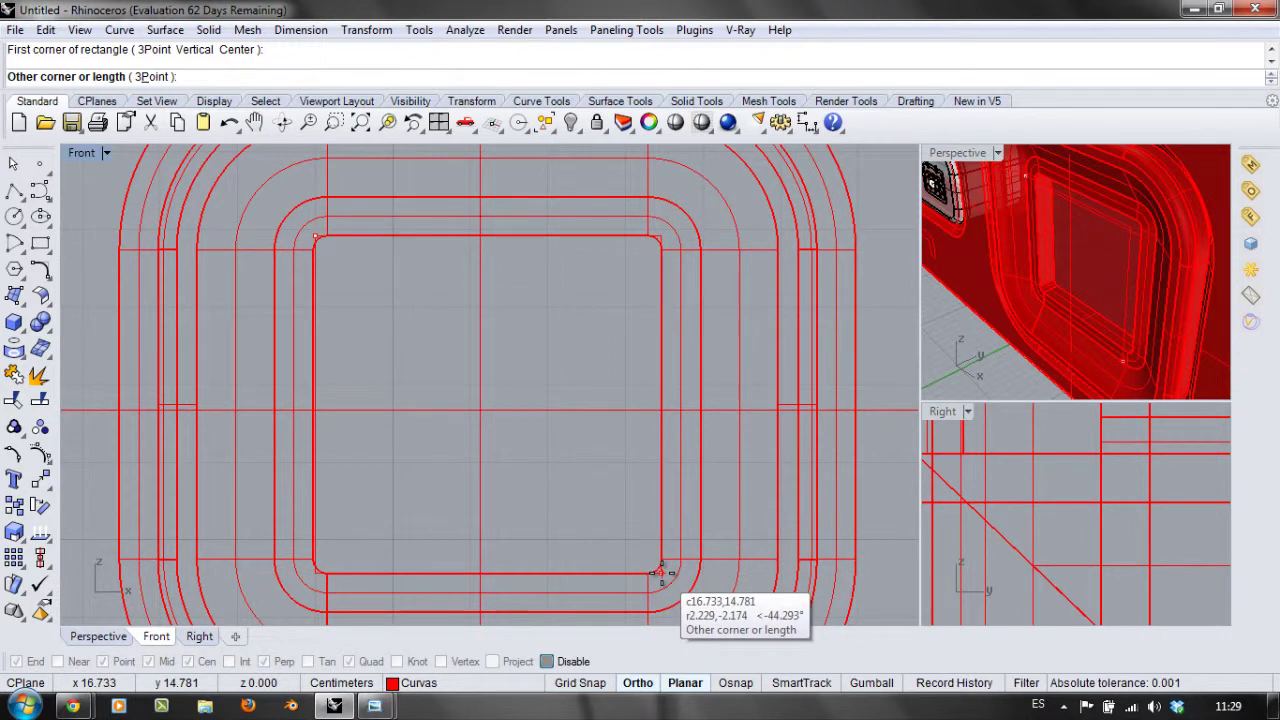
left_click(659, 571)
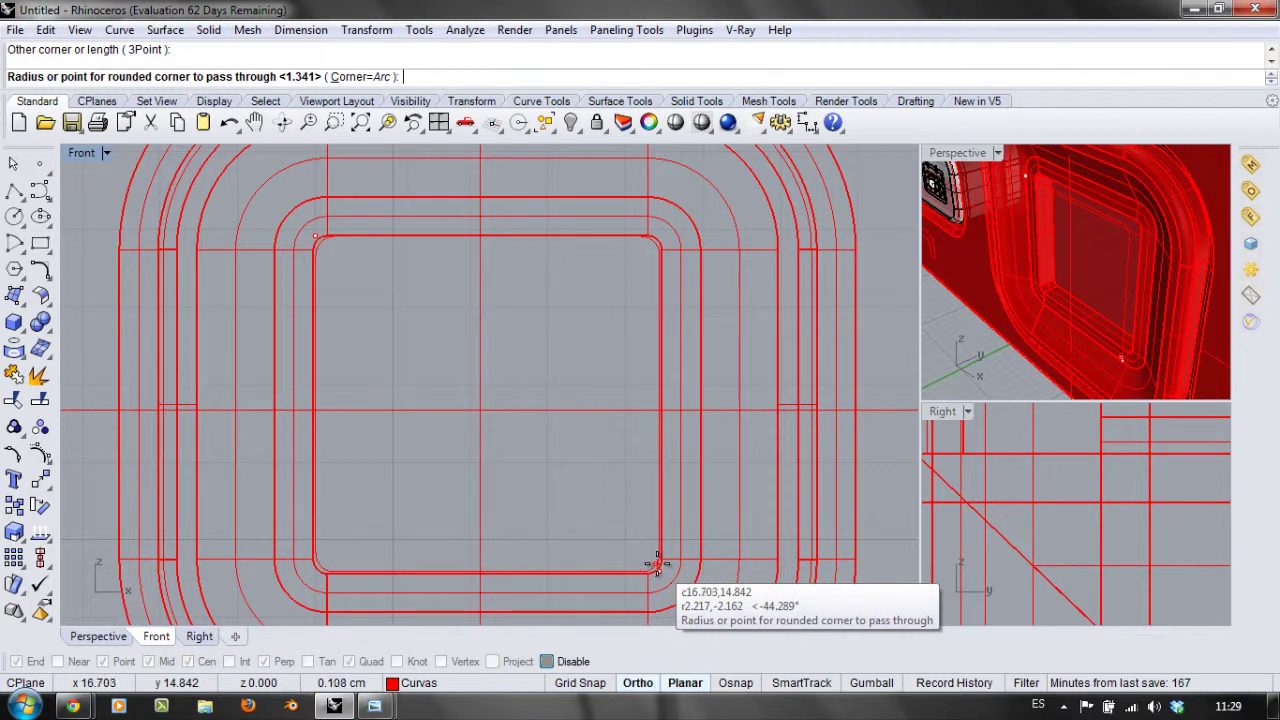
key("Return")
left_click(656, 566)
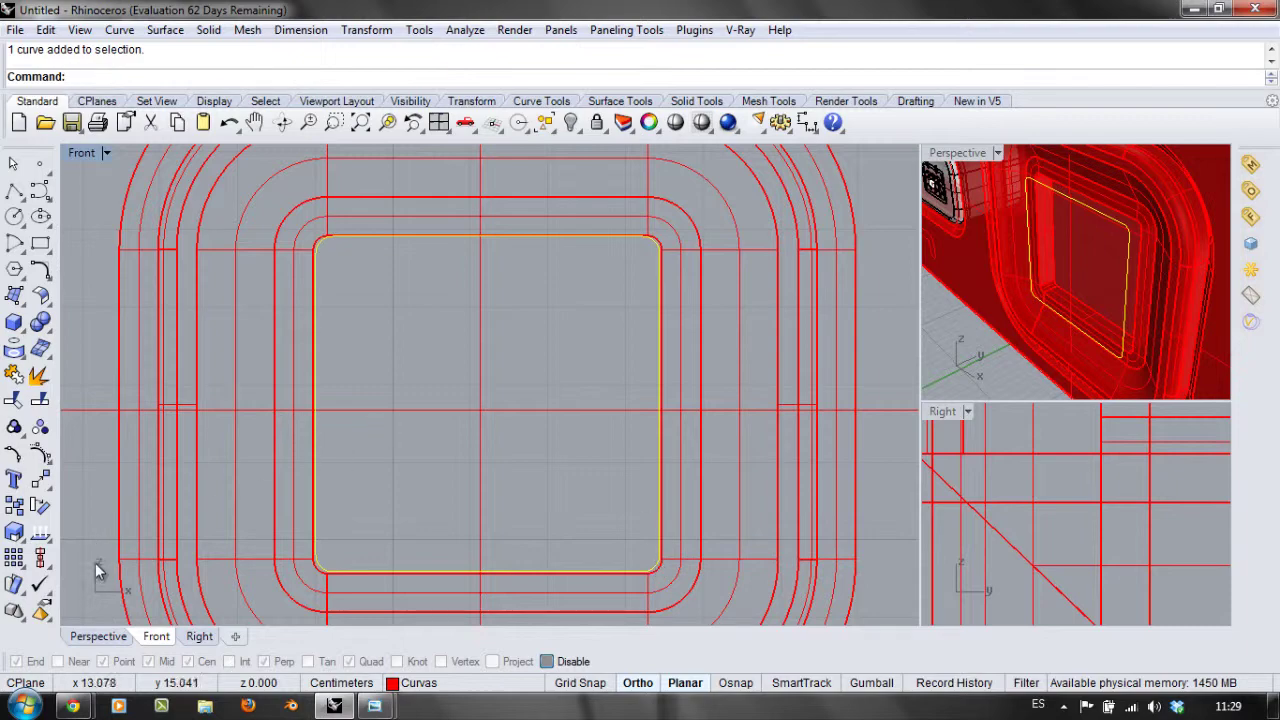
Step: Switch to Chrome to view the 3D Rhino Tutorials channel, the Blueprints video page and the Rhino blog, and return to Rhinoceros
mouse_move(73, 705)
left_click(101, 630)
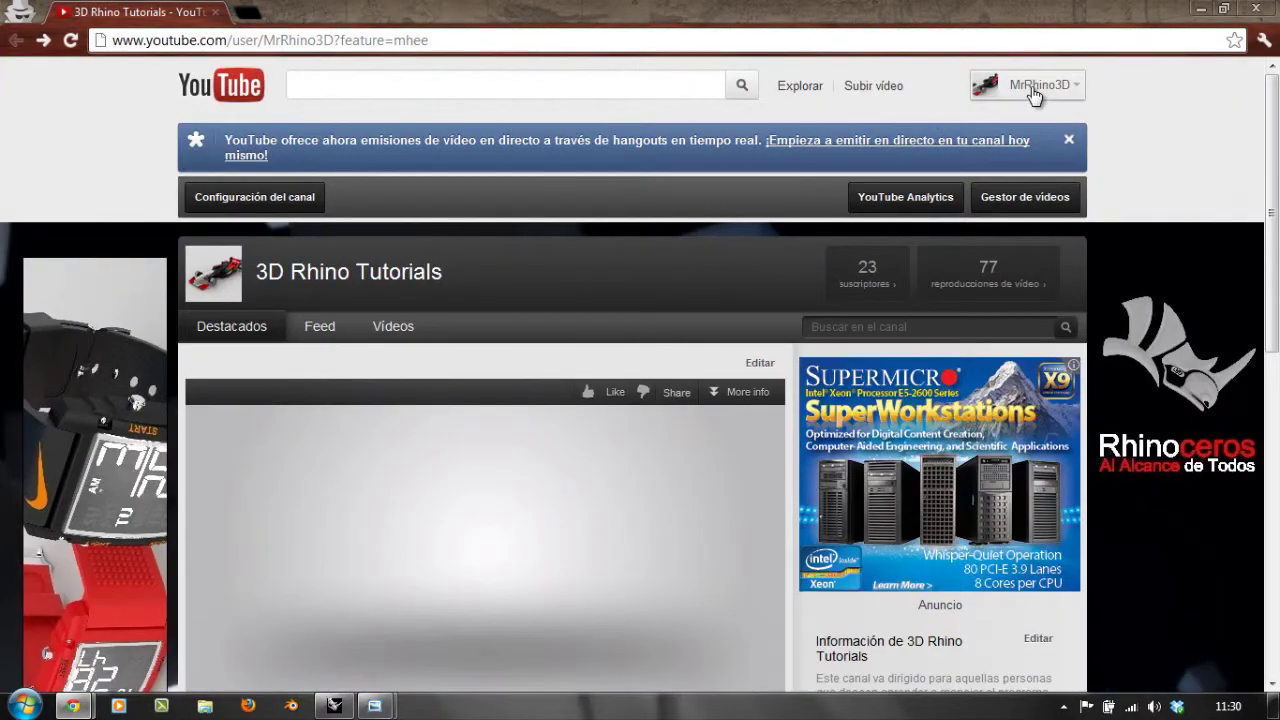
scroll(127, 430, "down", 3)
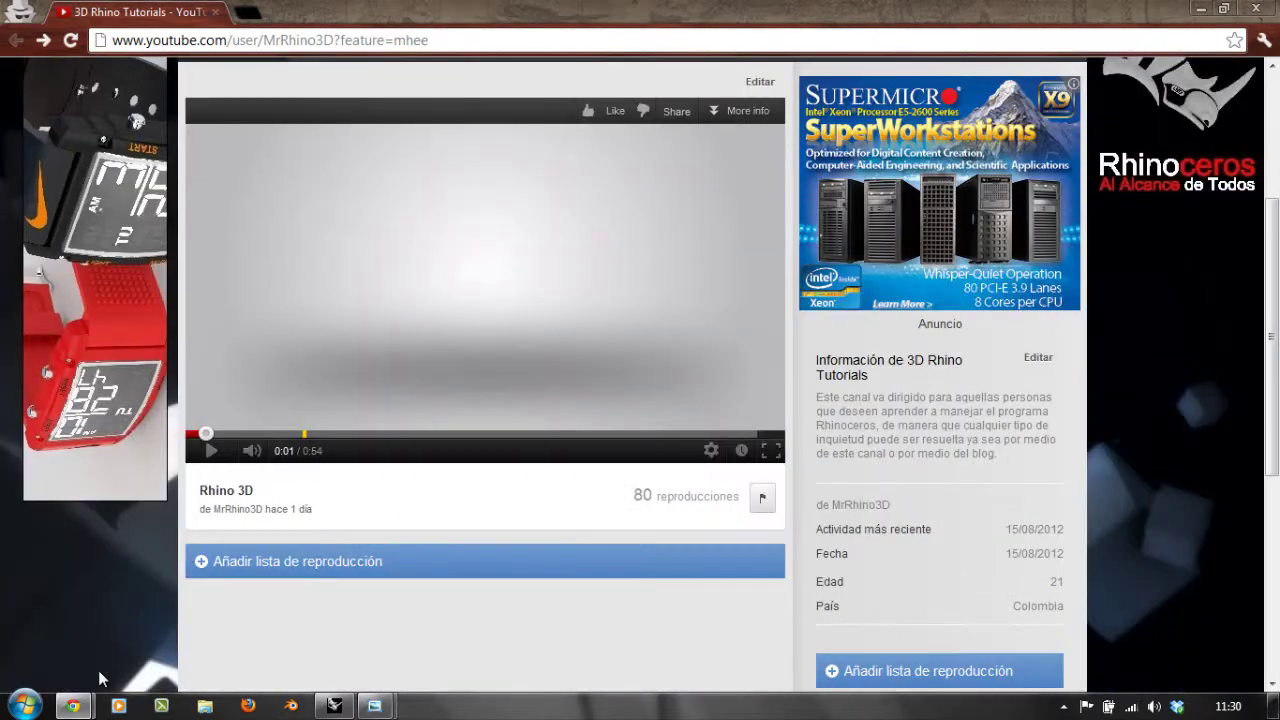
mouse_move(73, 706)
left_click(72, 619)
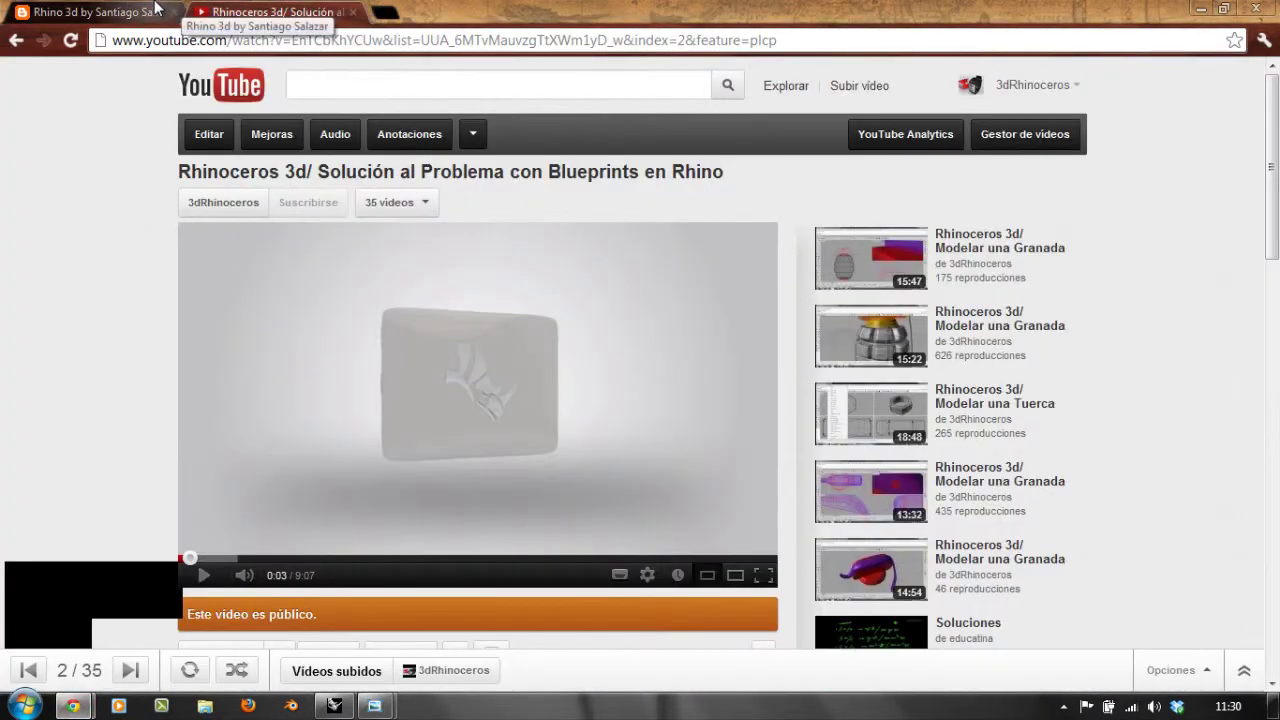
left_click(150, 12)
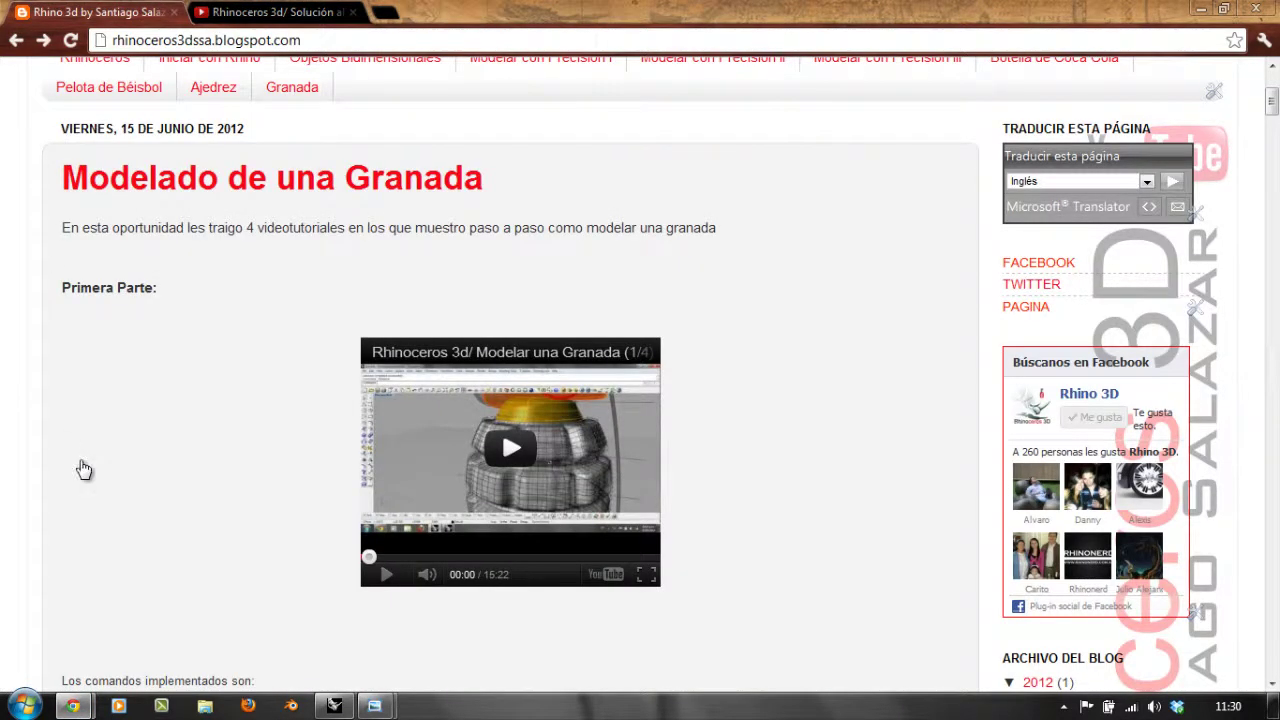
scroll(37, 486, "up", 3)
scroll(36, 487, "down", 3)
left_click(334, 706)
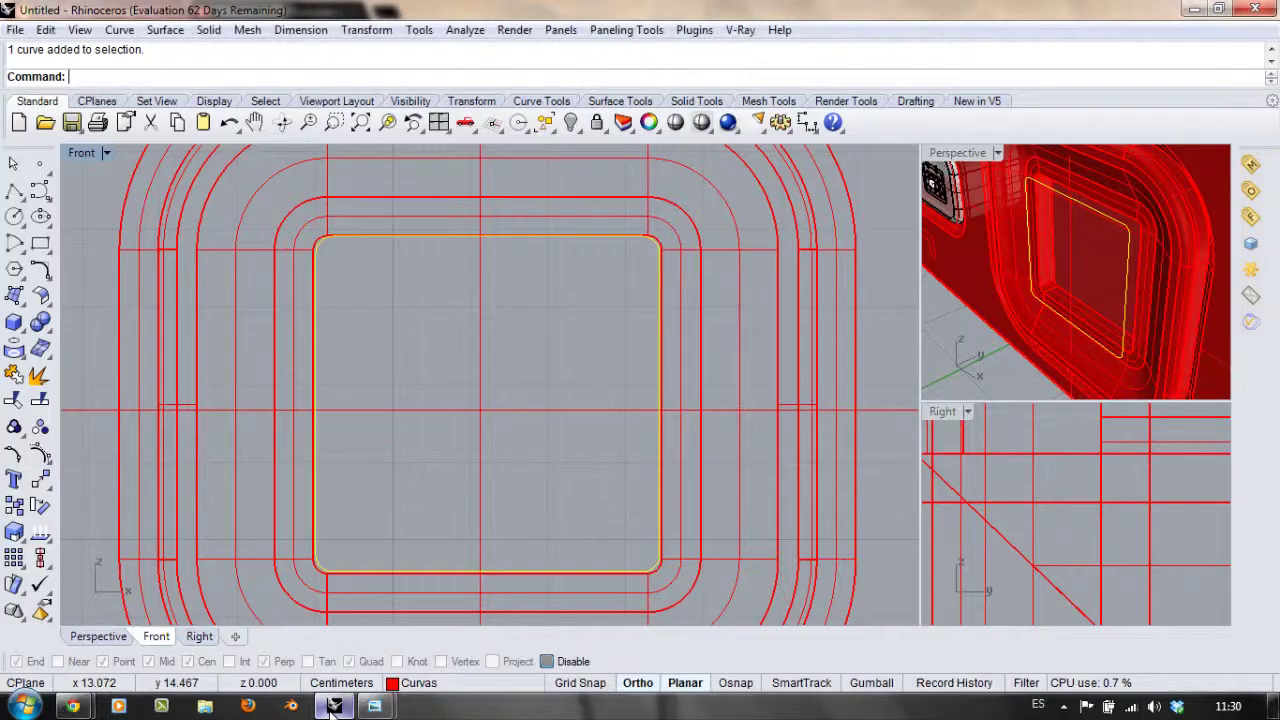